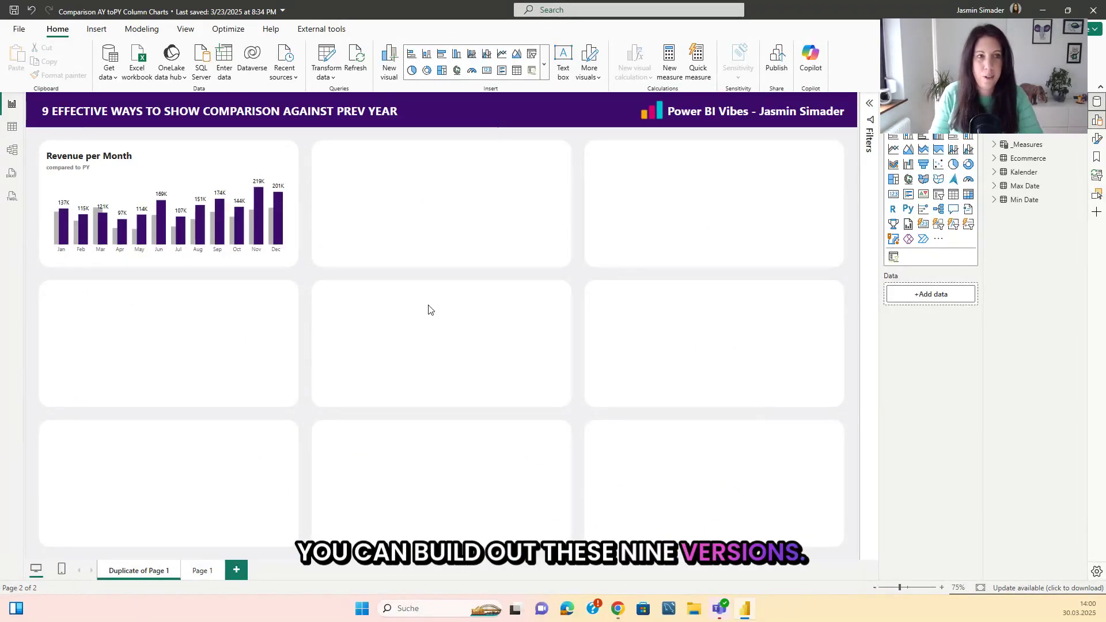
Examine the Revenue per Month chart's axis fields and its title and subtitle text settings
left_click(170, 159)
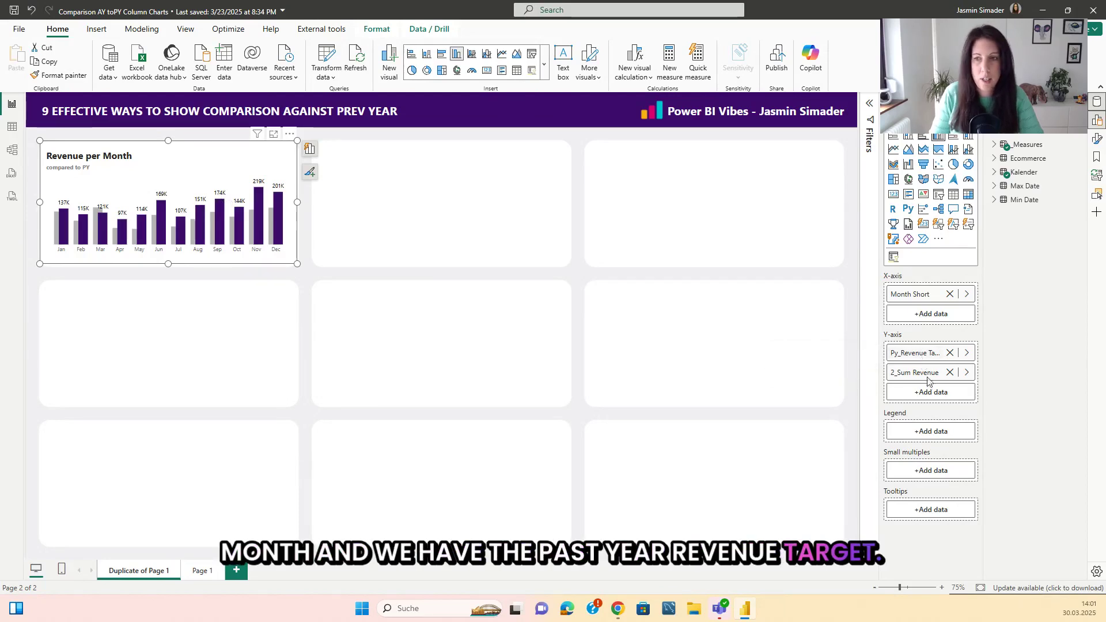
left_click(1097, 139)
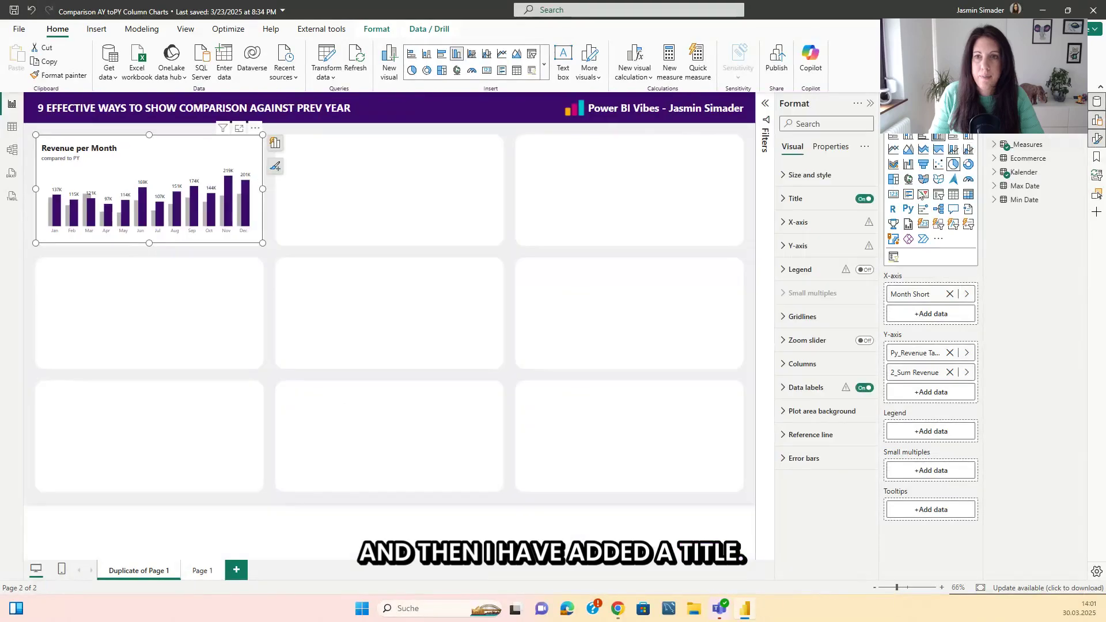
left_click(796, 199)
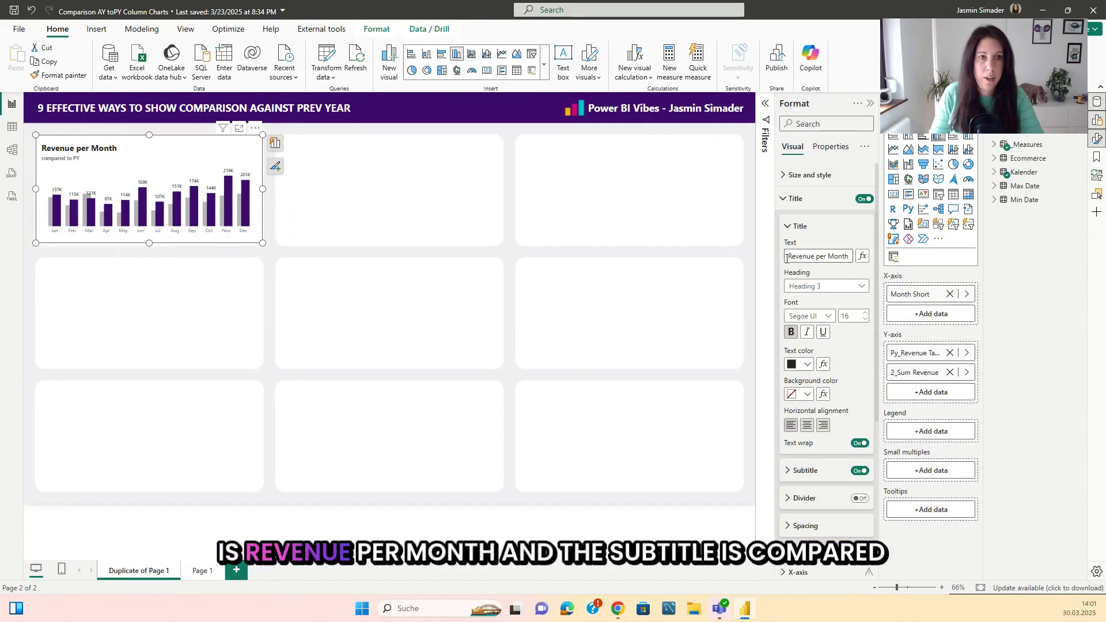
scroll(795, 277, "down", 2)
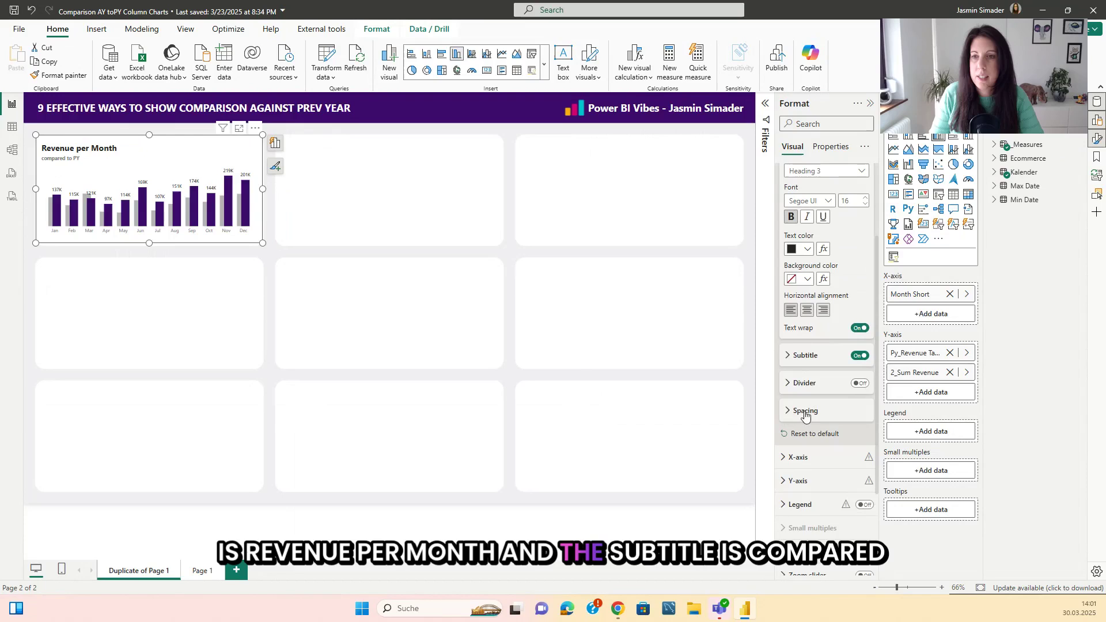
left_click(807, 356)
scroll(835, 360, "down", 1)
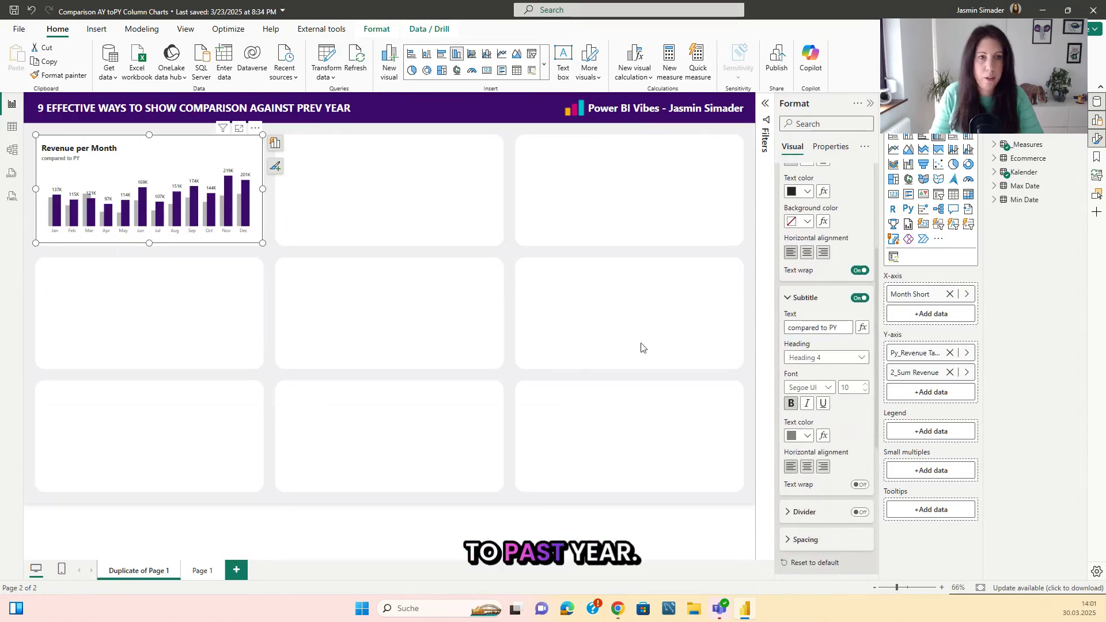
left_click(221, 165)
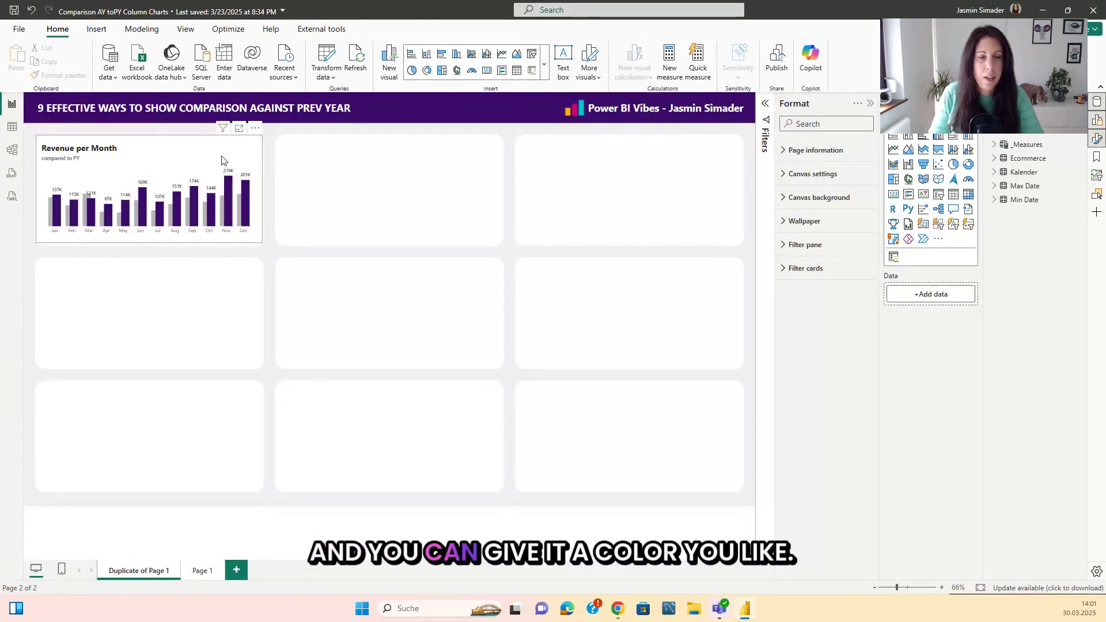
left_click(218, 163)
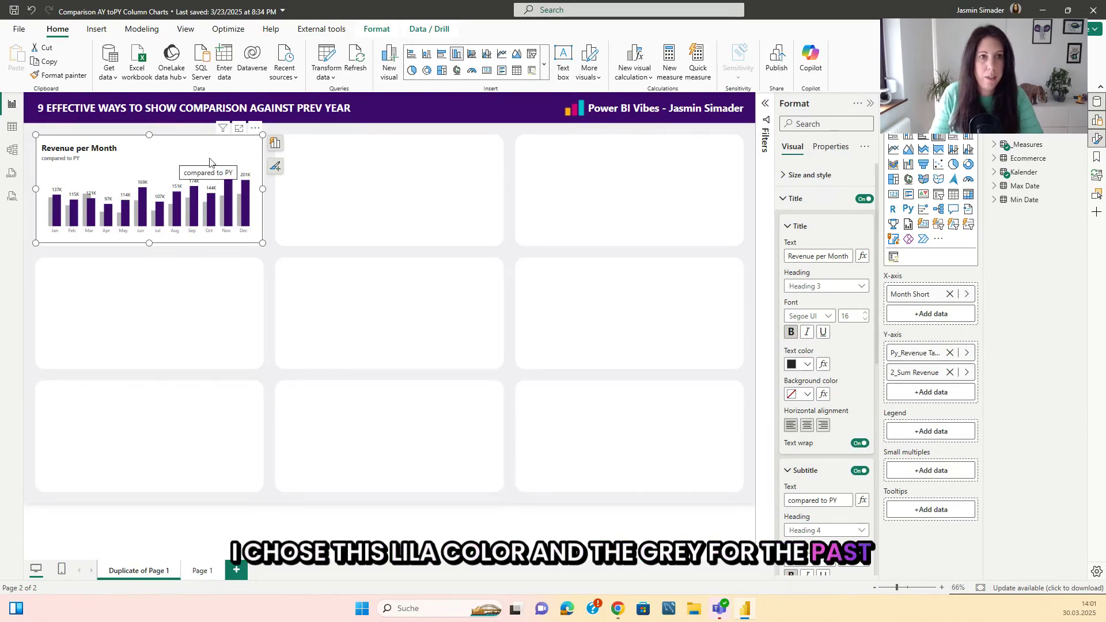
left_click(191, 134)
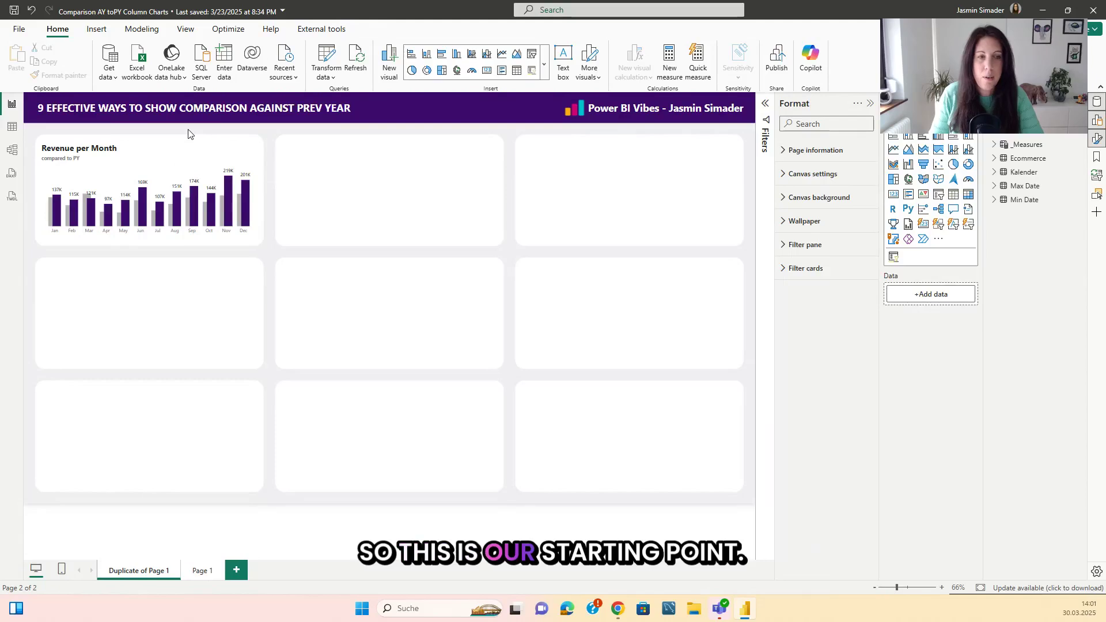
Duplicate the Revenue per Month chart into the middle card of the first row and remove Py_Revenue Target from the copy's Y-axis
left_click(183, 160)
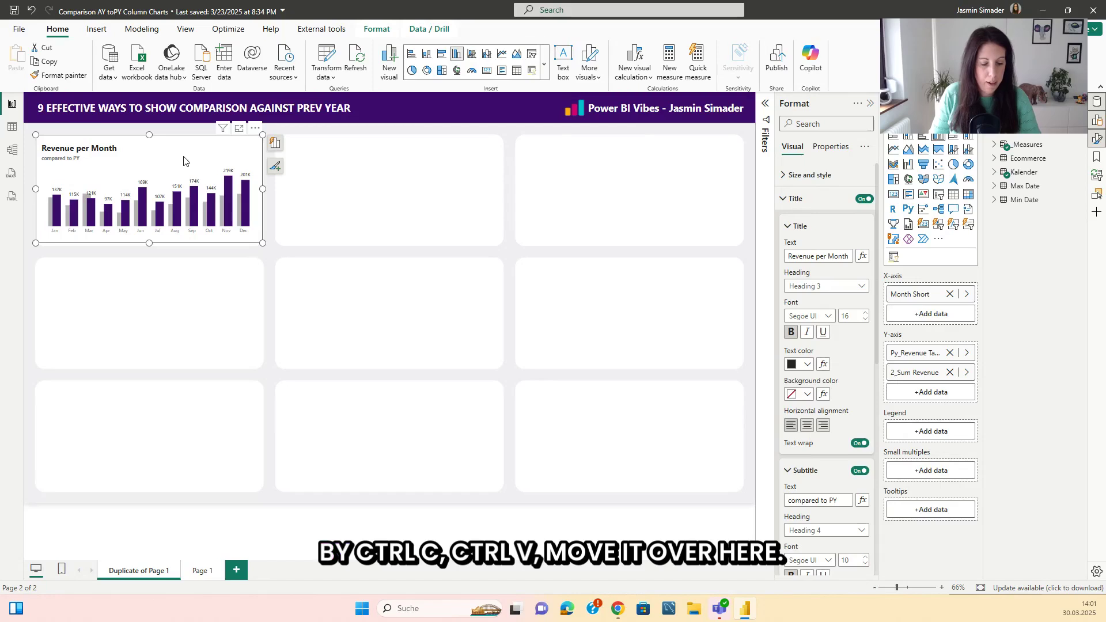
key("ctrl+c")
key("ctrl+v")
left_click_drag(183, 161, 411, 166)
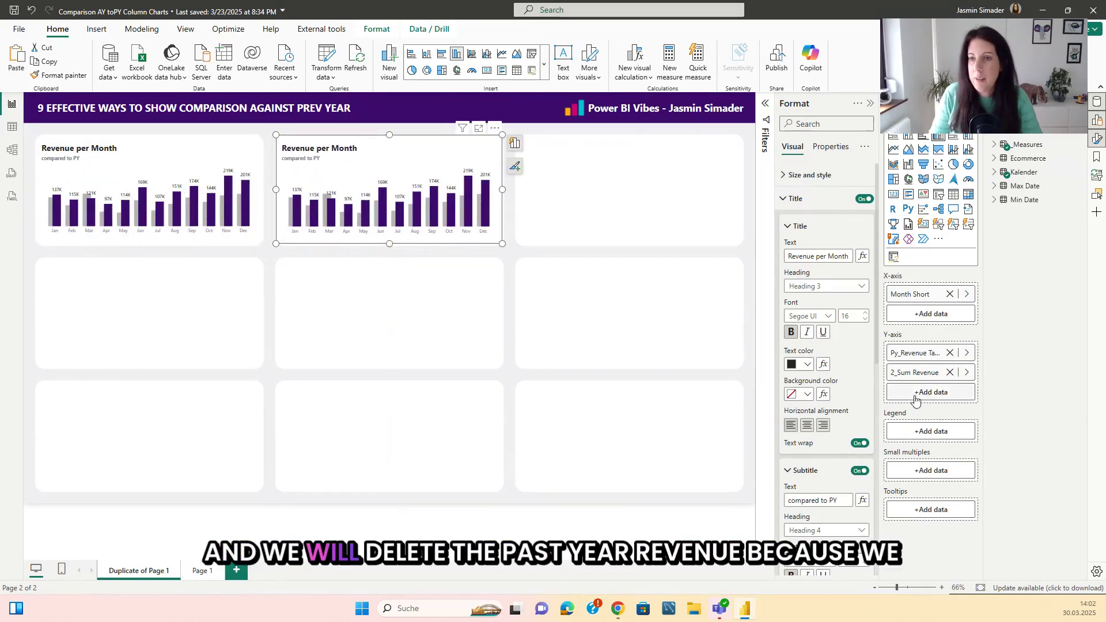
left_click(950, 353)
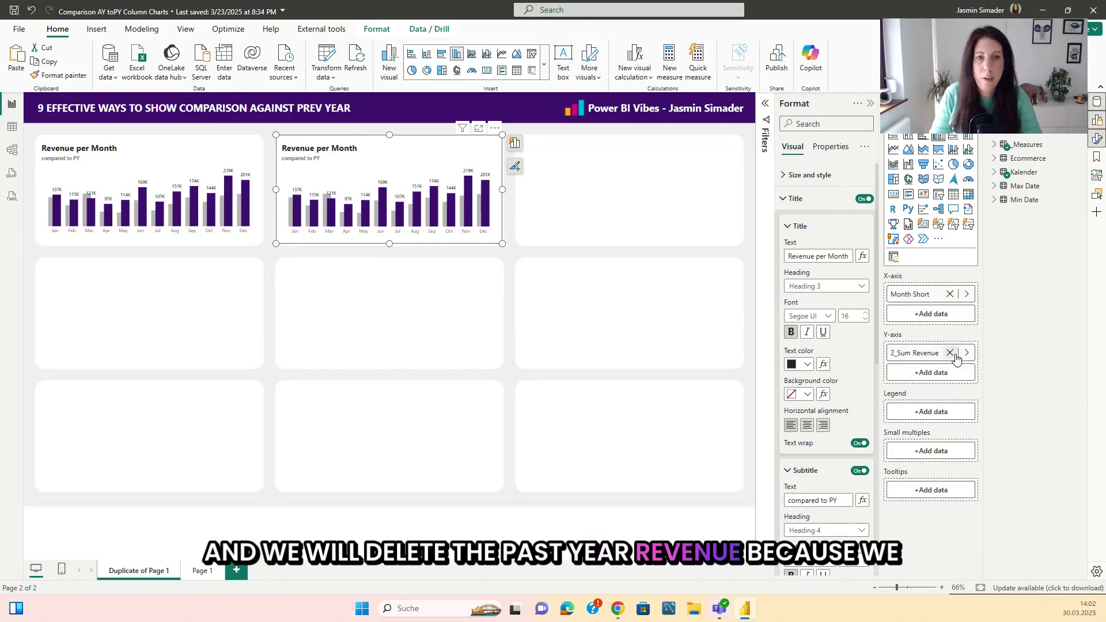
Set the copied chart's column color to the dark purple theme color
left_click(808, 365)
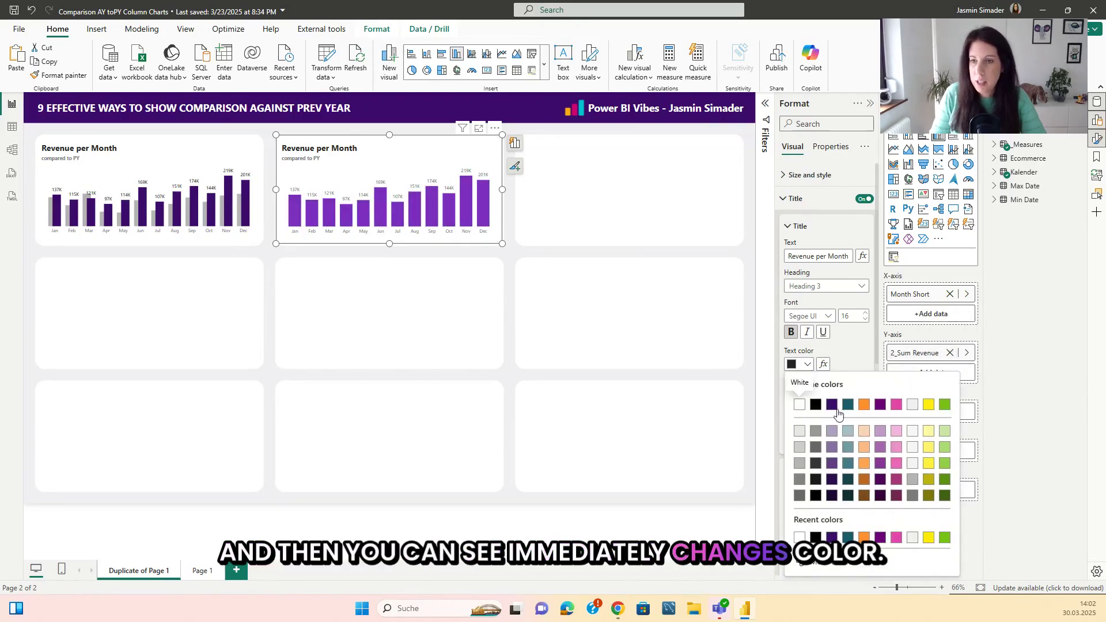
left_click(832, 404)
scroll(830, 404, "down", 10)
left_click(802, 490)
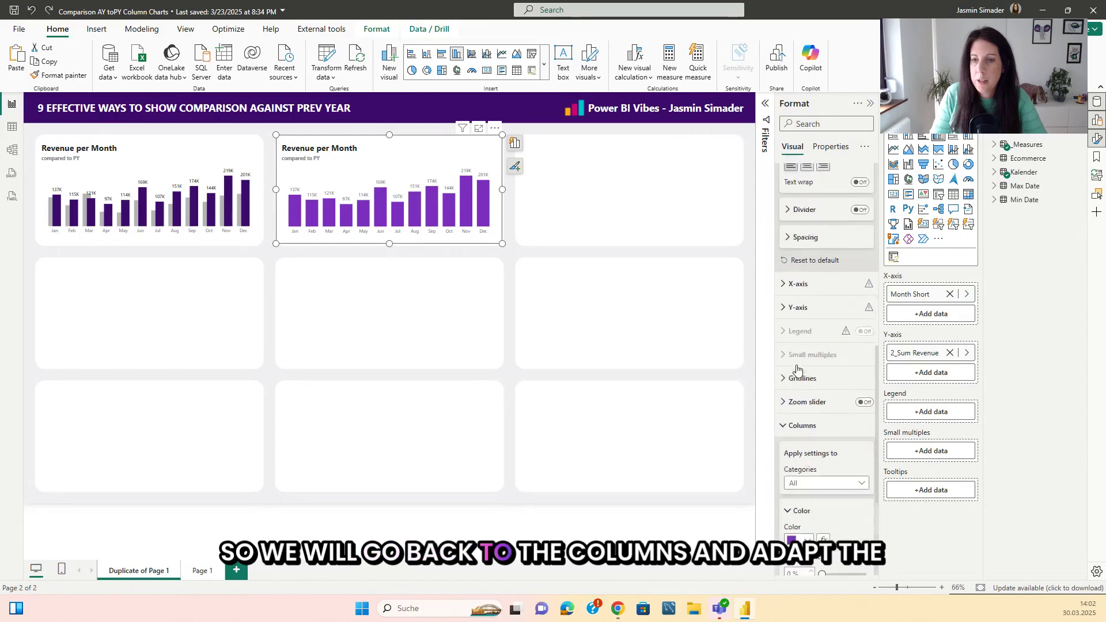
scroll(813, 457, "down", 2)
left_click(808, 471)
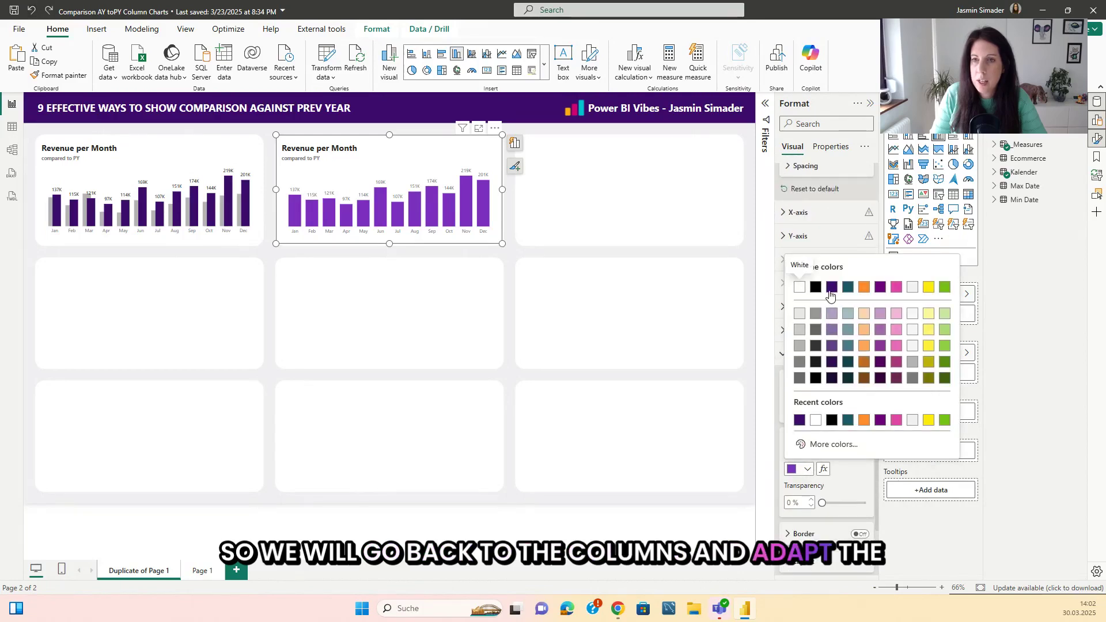
left_click(831, 296)
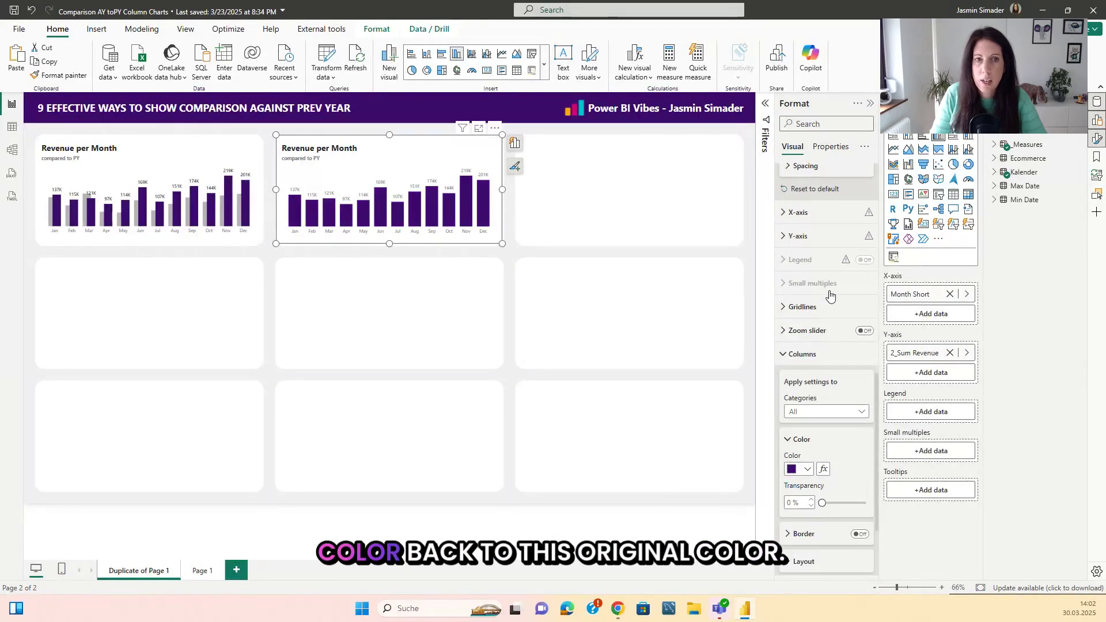
left_click(510, 249)
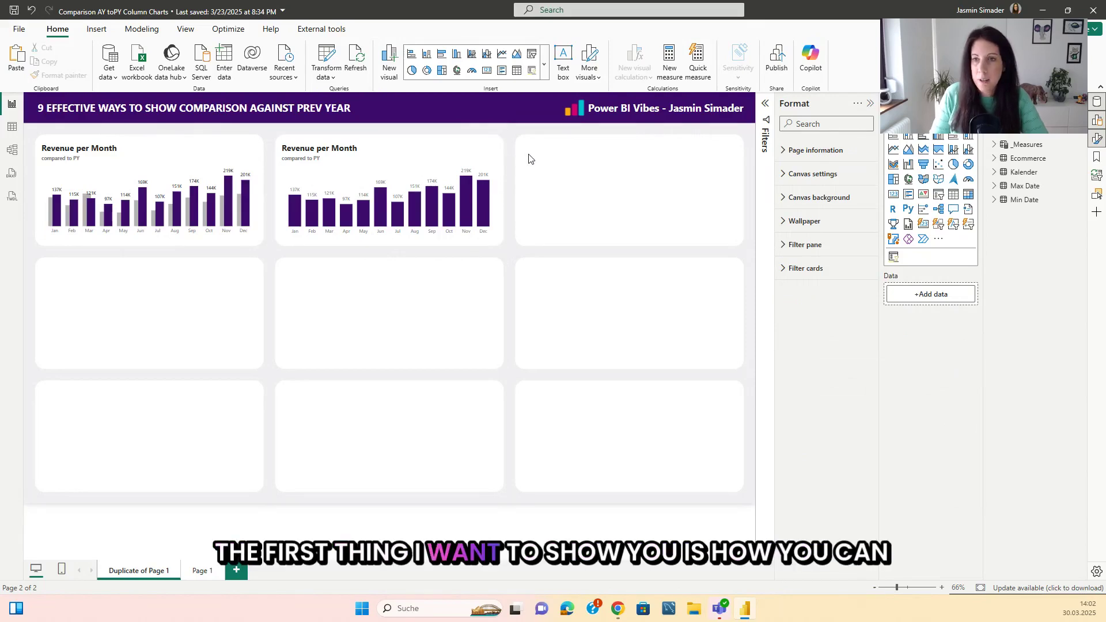
Expand the _Measures table and view the formula of the 900_Lower Bound zero measure
left_click(402, 159)
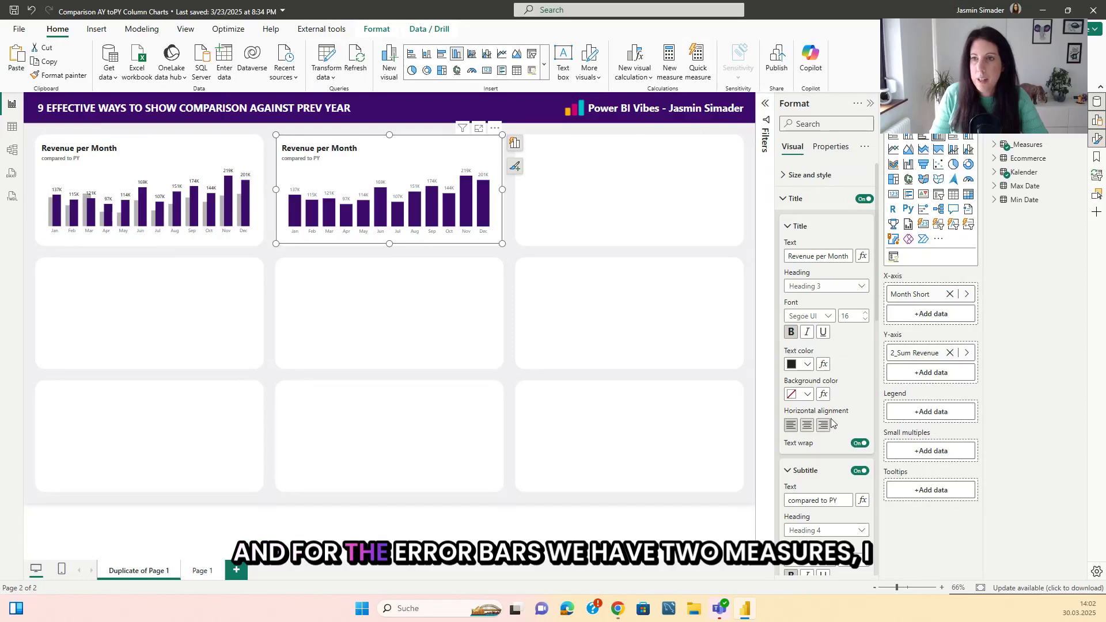
left_click(995, 144)
left_click_drag(983, 215, 928, 219)
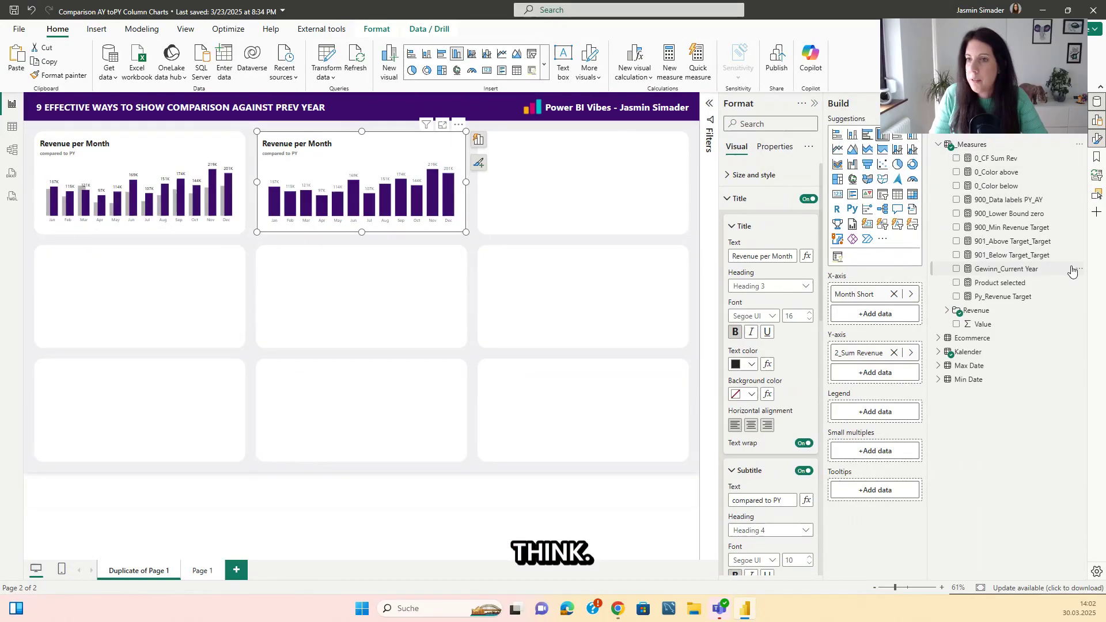
left_click(1039, 217)
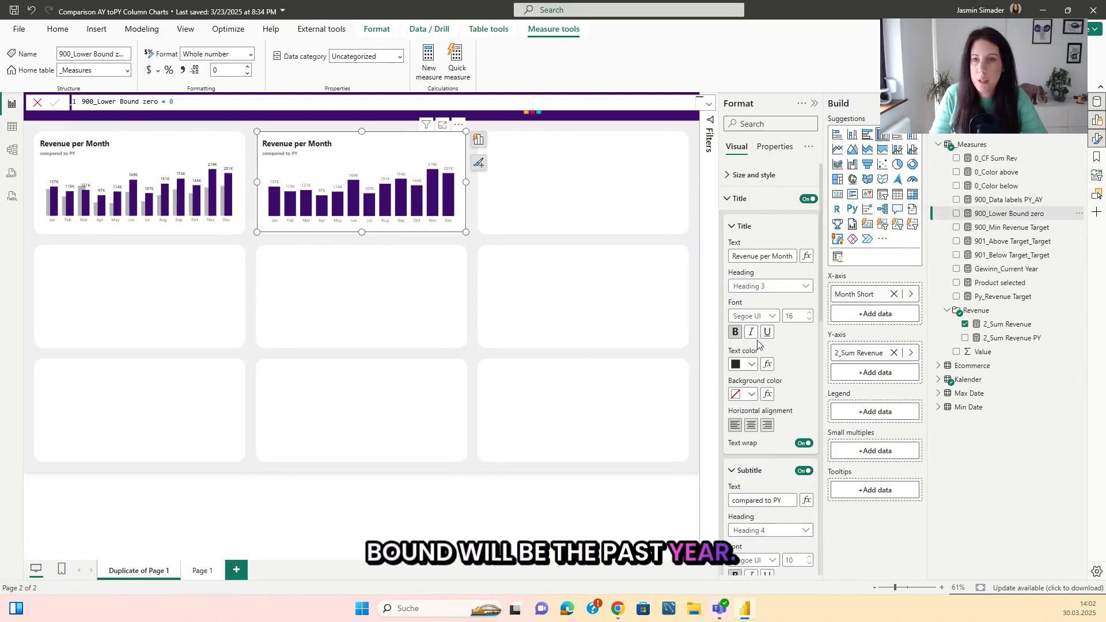
Add error bars by field to the second chart, with 2_Sum Revenue PY as upper bound and 900_Lower Bound zero as lower bound
scroll(776, 215, "down", 15)
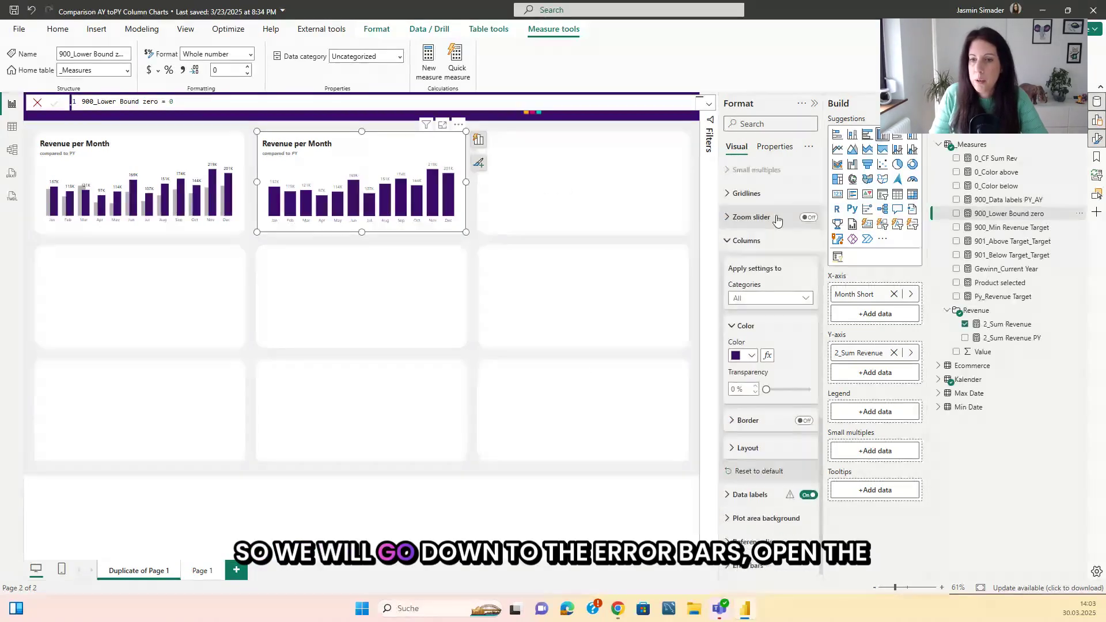
scroll(763, 472, "down", 6)
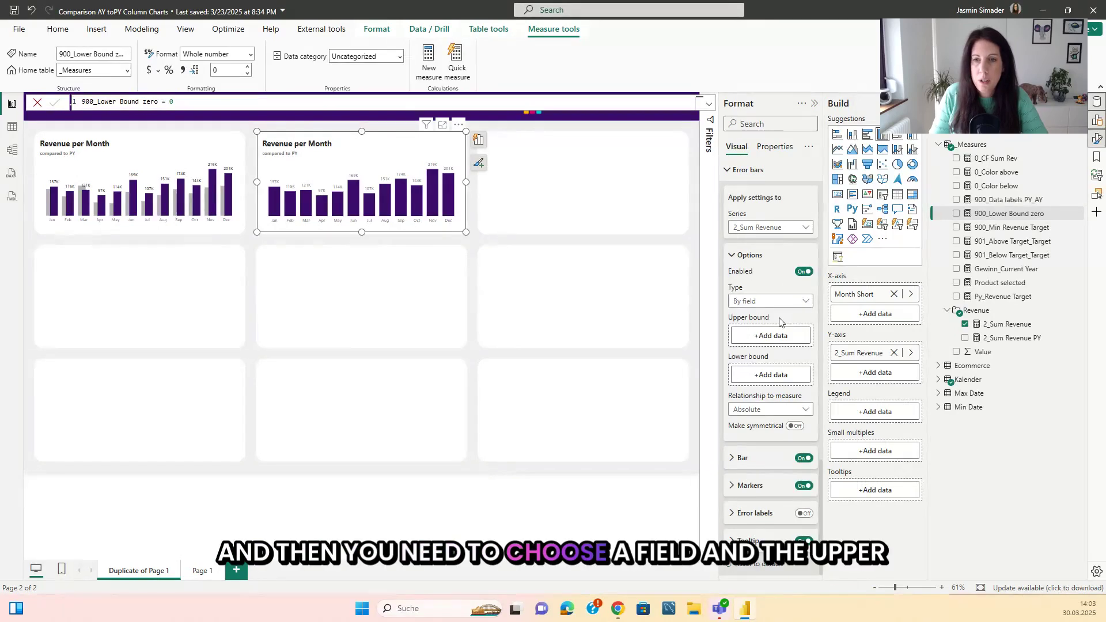
left_click(772, 337)
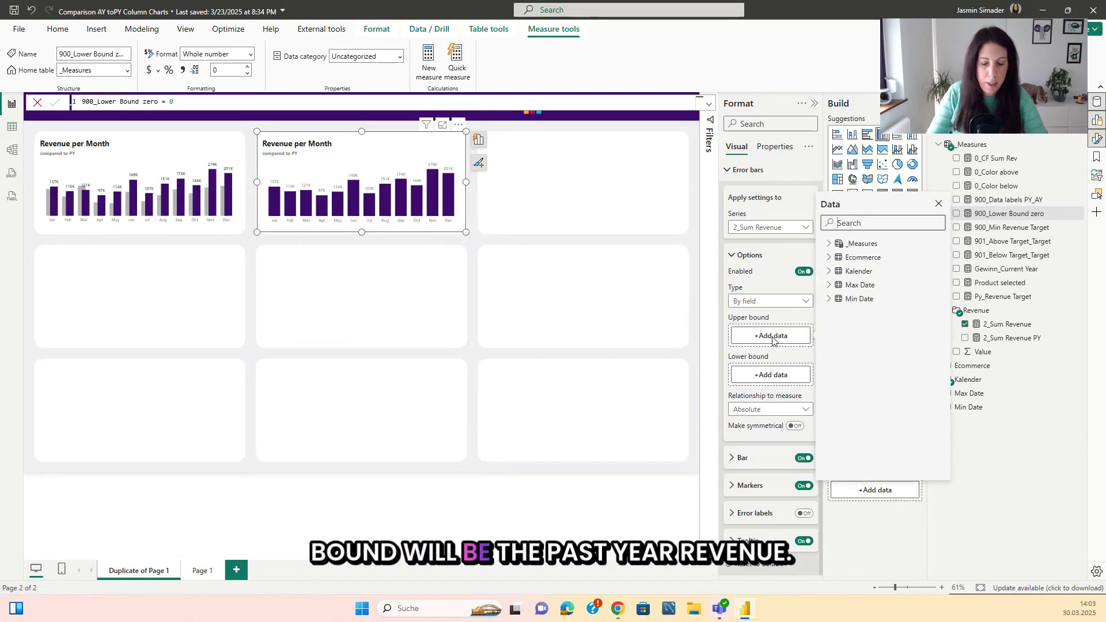
left_click(830, 243)
left_click(870, 368)
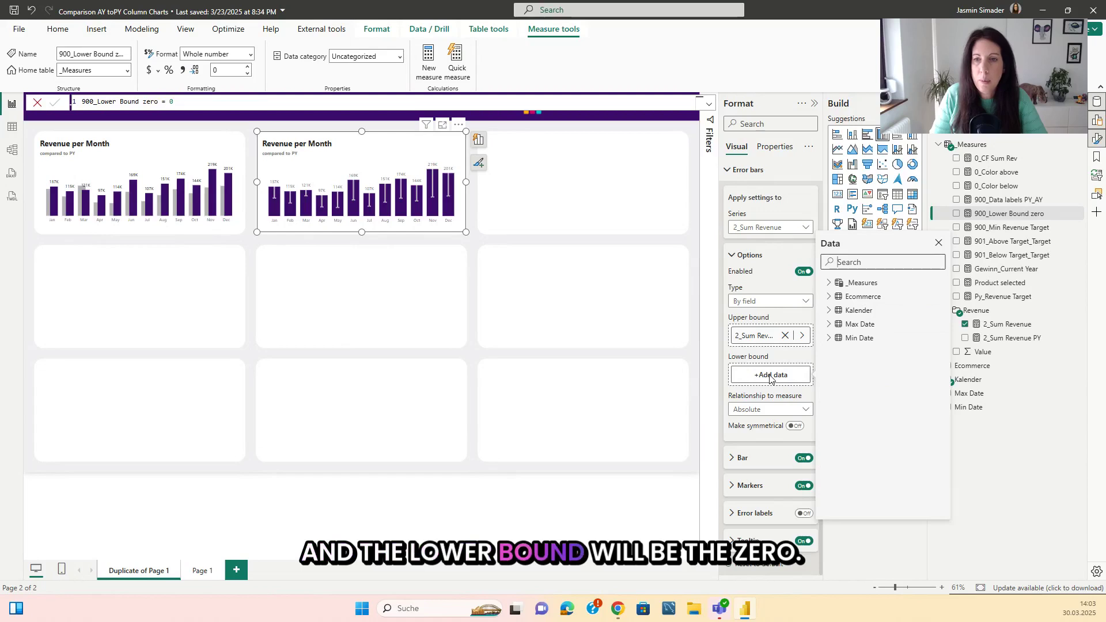
type("zer")
left_click(893, 296)
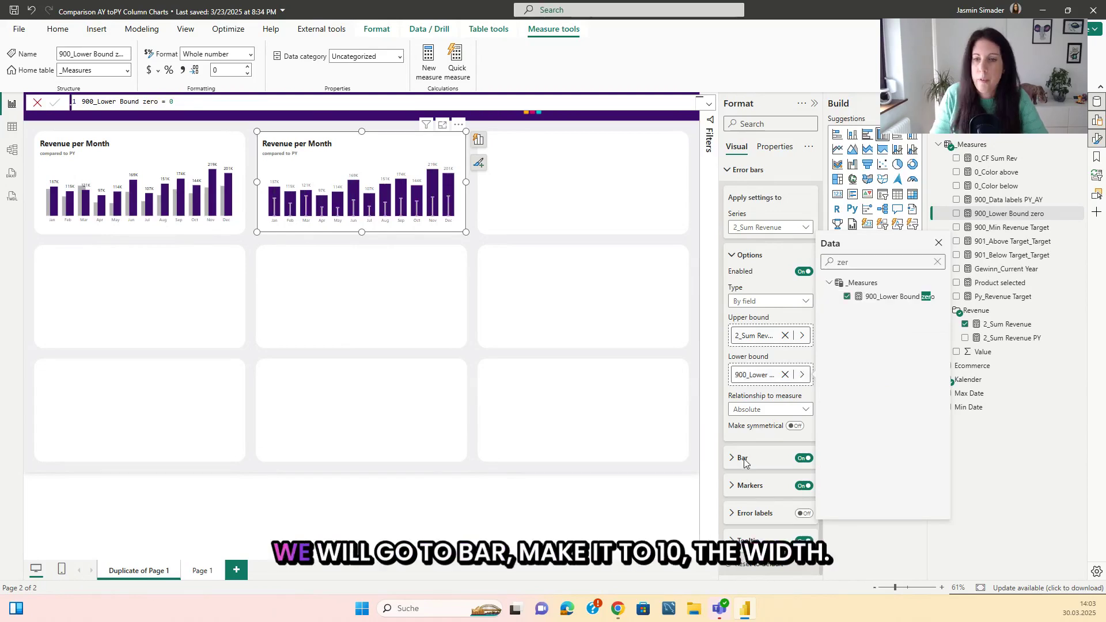
Set the error bar width of the second chart to 10
left_click(743, 459)
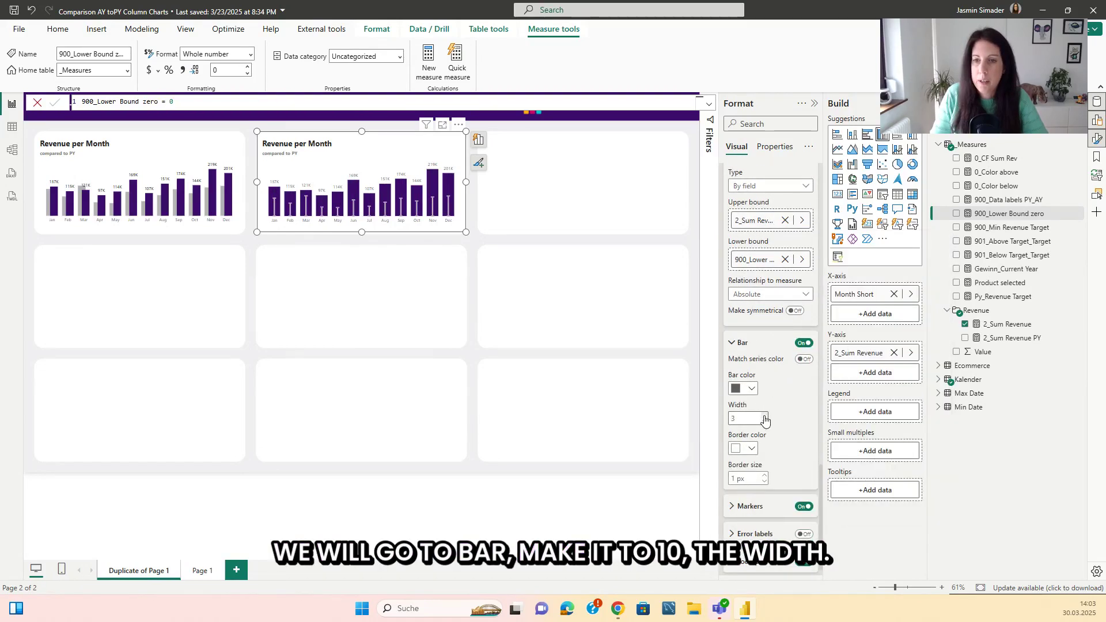
left_click(765, 416)
left_click(764, 416)
left_click(765, 415)
left_click(764, 415)
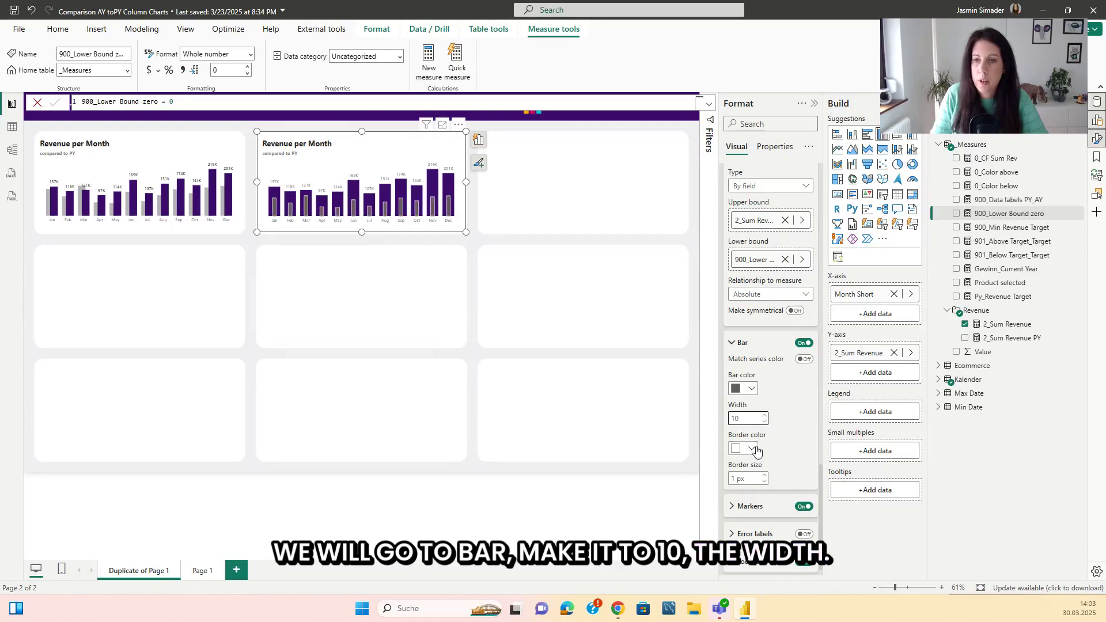
Set both the border color and the bar color of the second chart's error bars to gray
left_click(752, 449)
left_click(749, 327)
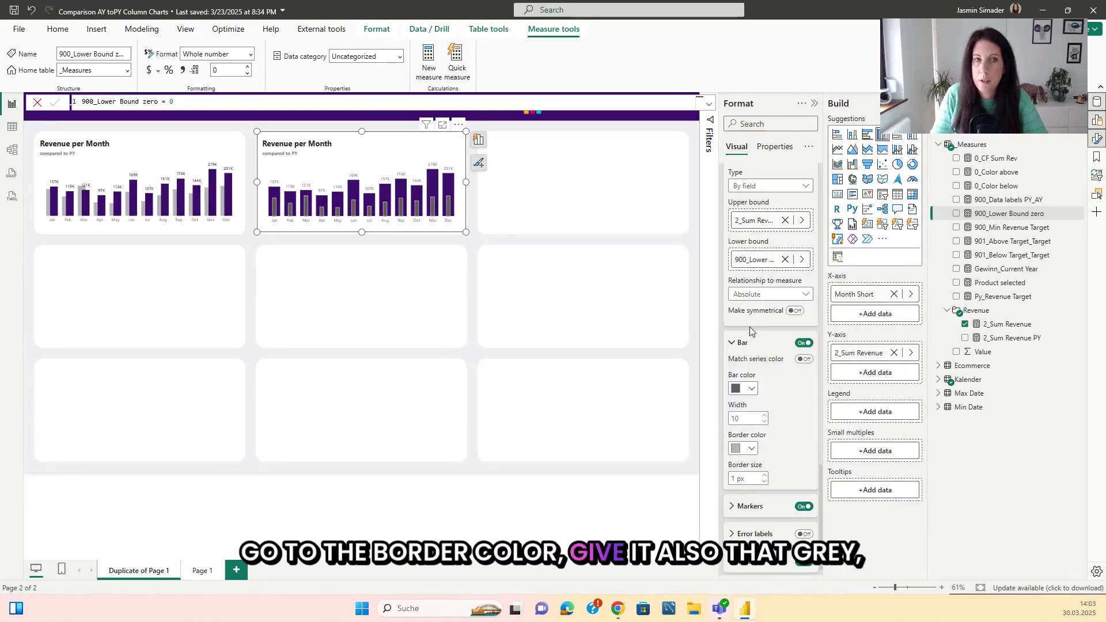
left_click(749, 388)
left_click(745, 265)
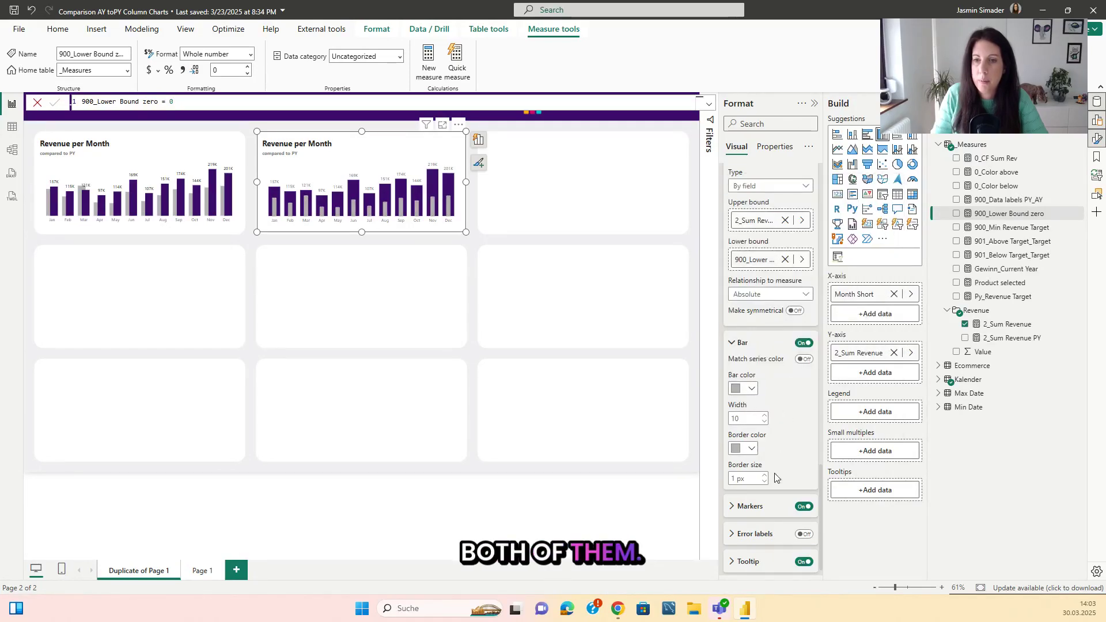
left_click(383, 149)
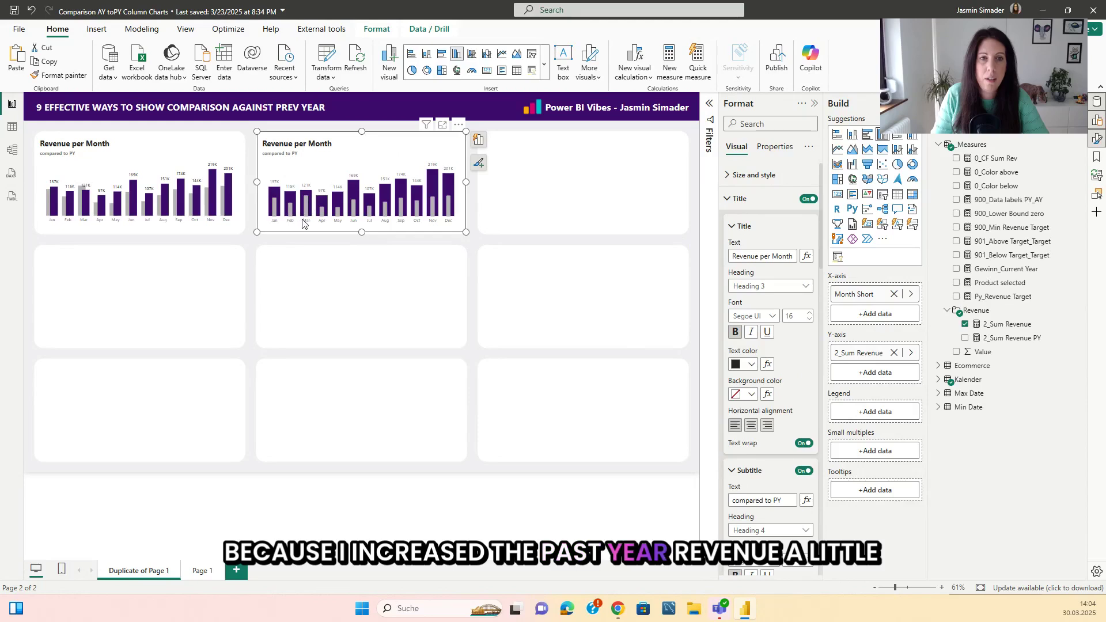
key("Escape")
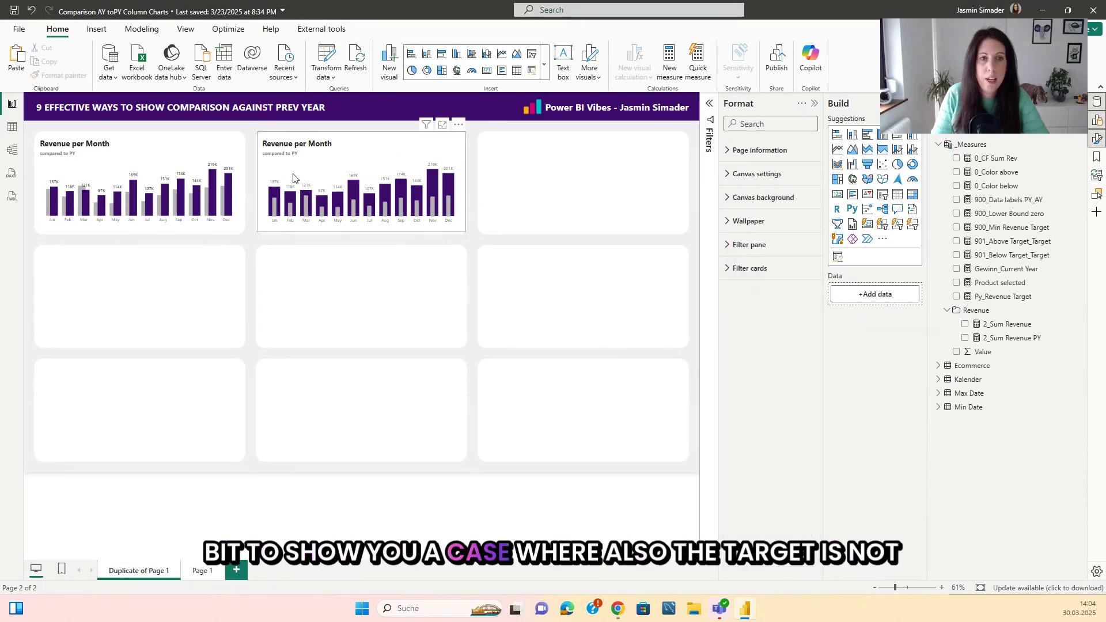
Replace the upper bound of the second chart's error bars with the Py_Revenue Target measure
left_click(309, 171)
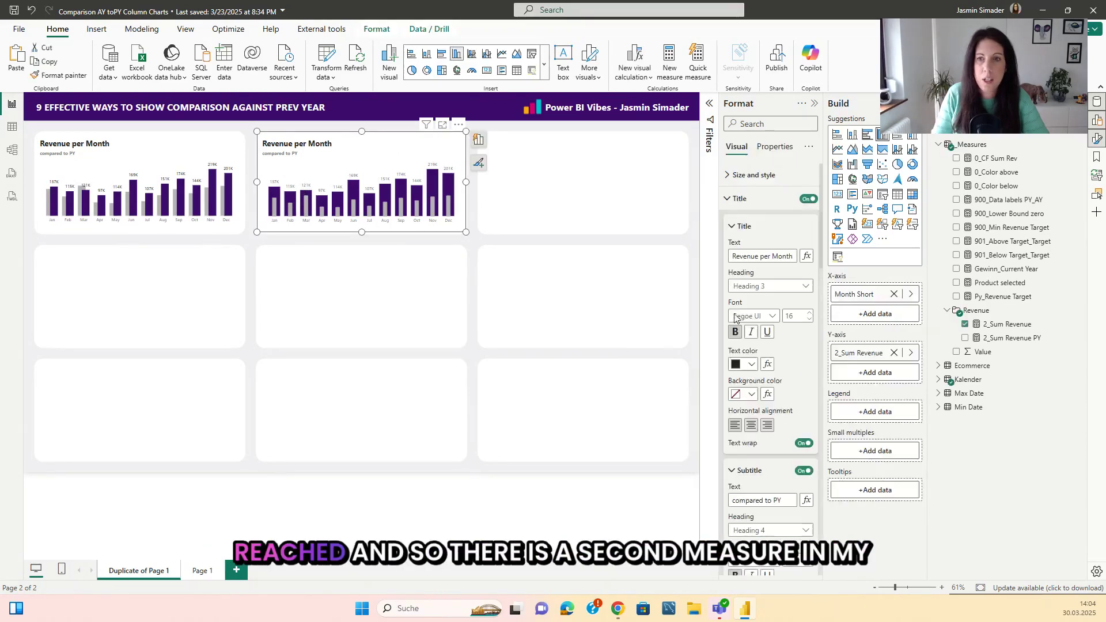
left_click(912, 353)
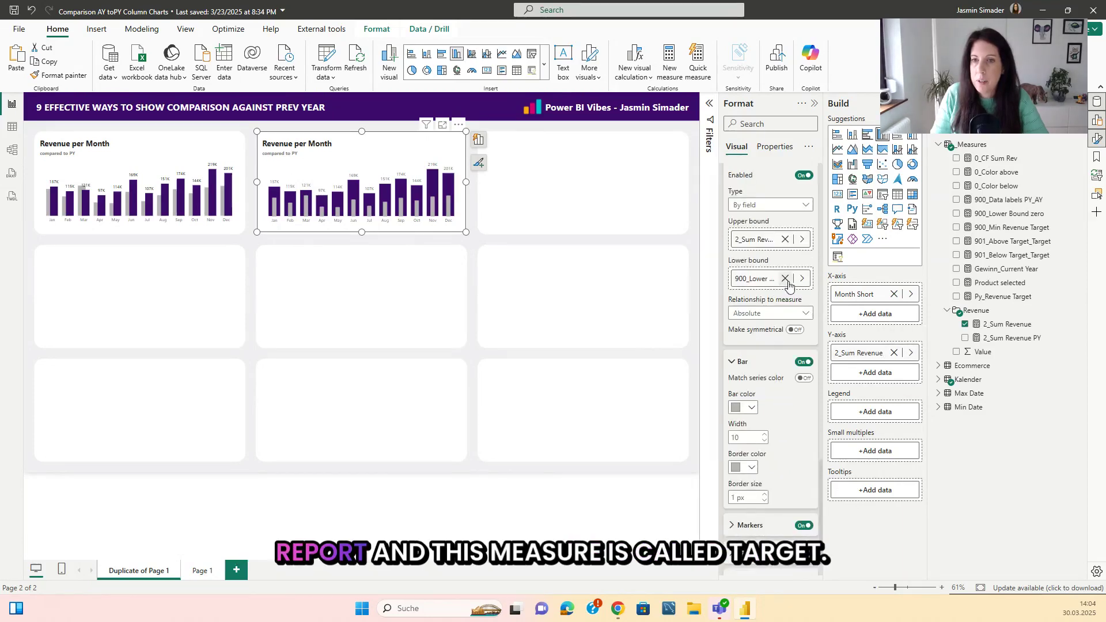
left_click(803, 241)
type("target")
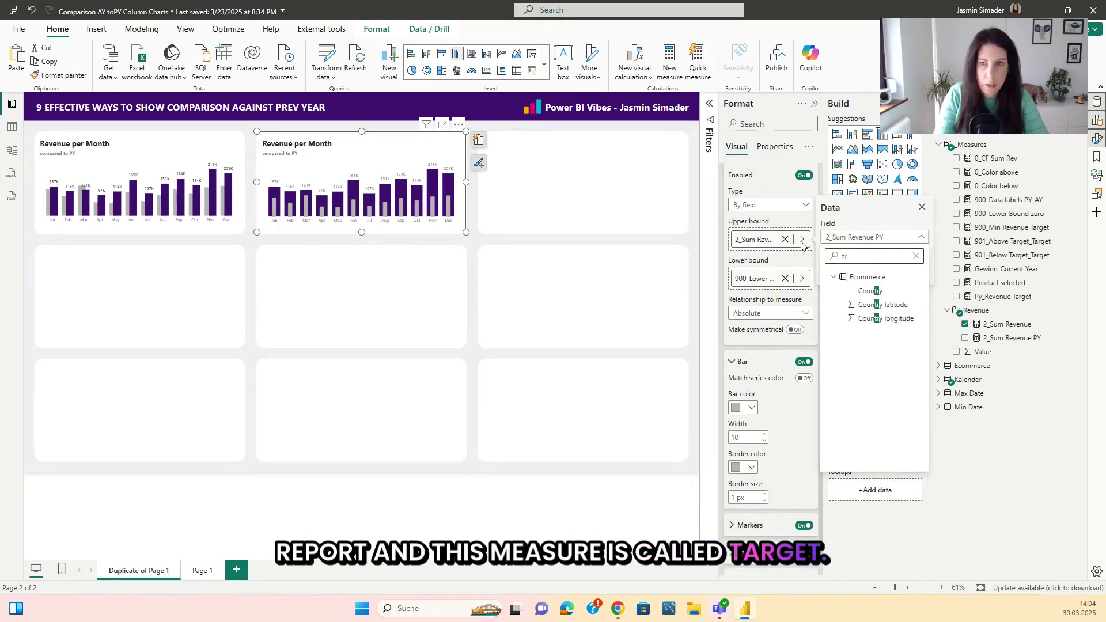
left_click(885, 346)
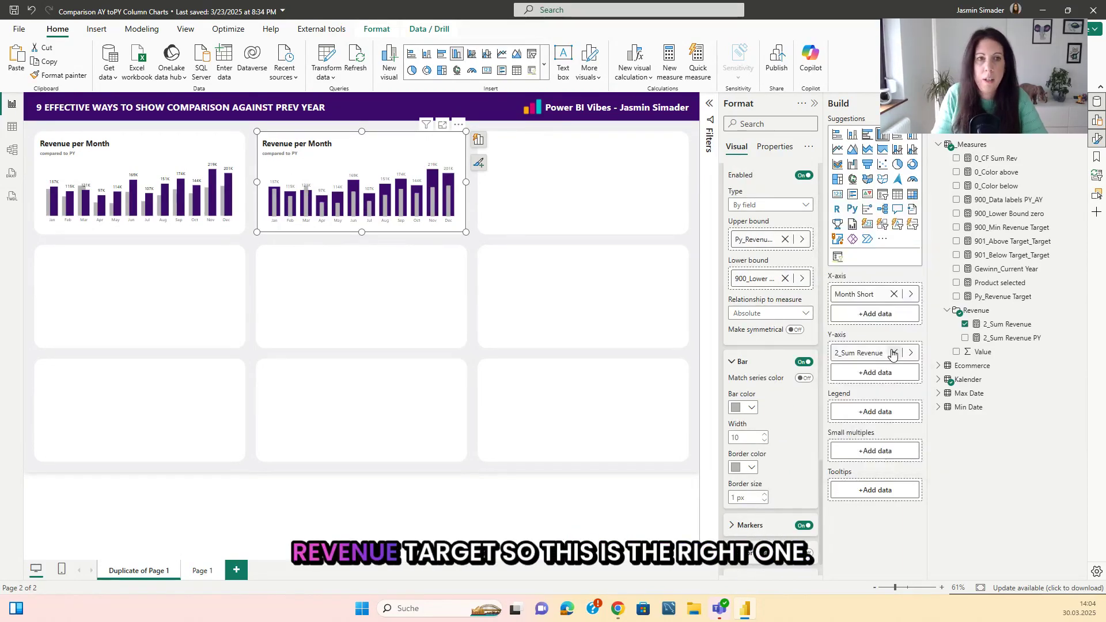
left_click(474, 245)
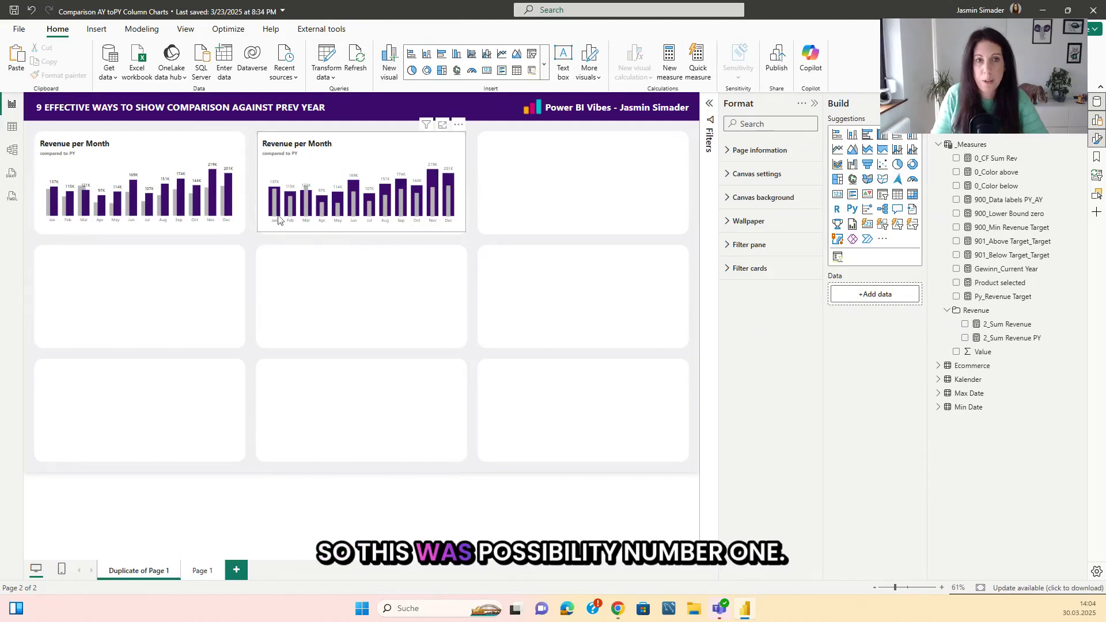
Duplicate the second Revenue per Month chart and place the copy in the third placeholder of the first row
left_click(330, 166)
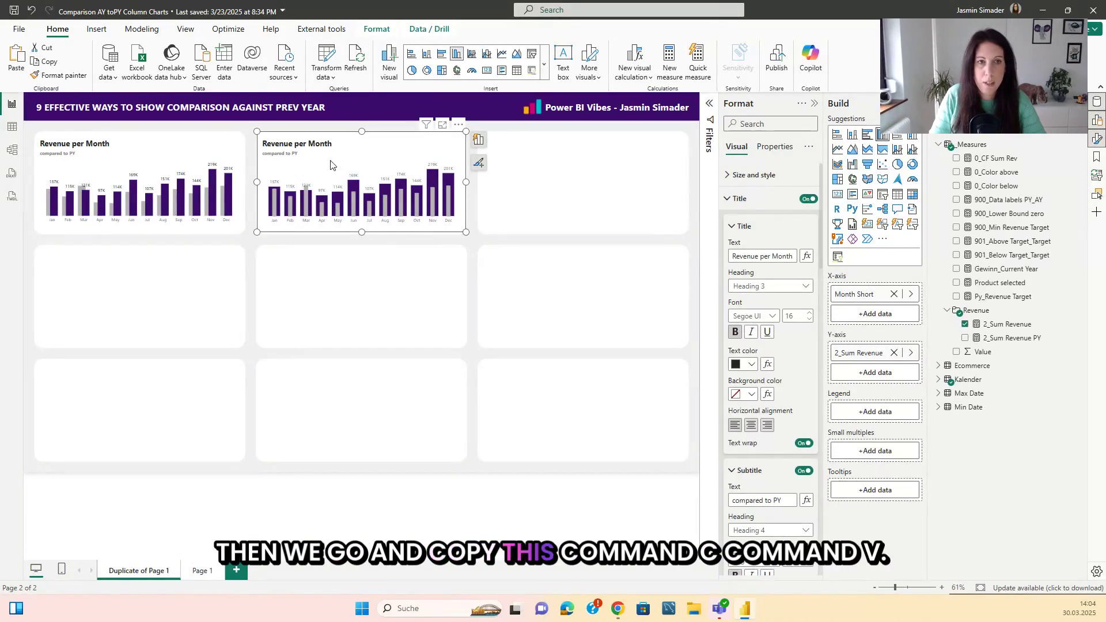
key("ctrl+c")
key("ctrl+v")
left_click_drag(378, 207, 563, 162)
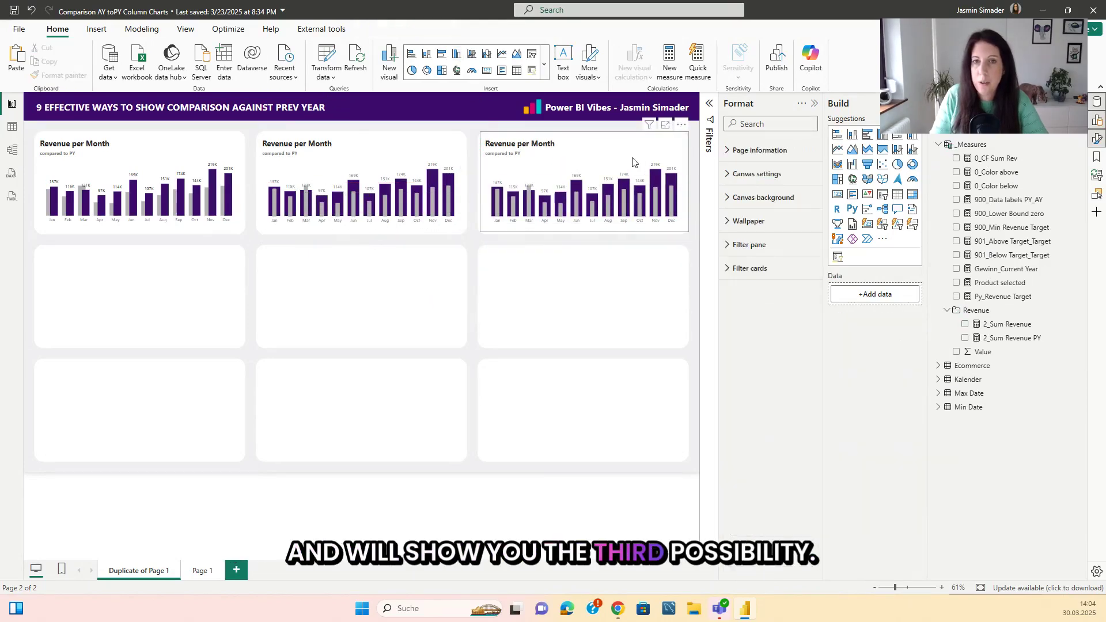
Set the lower bound of the third chart's error bars to the Py_Revenue Target measure
scroll(772, 346, "down", 10)
scroll(782, 342, "down", 5)
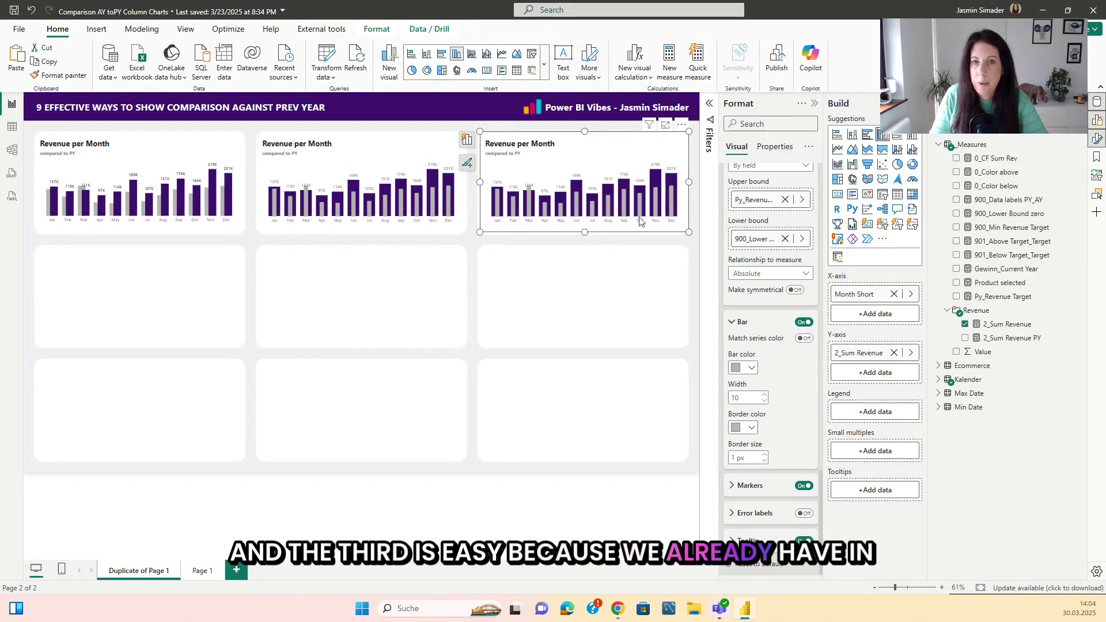
scroll(789, 372, "up", 2)
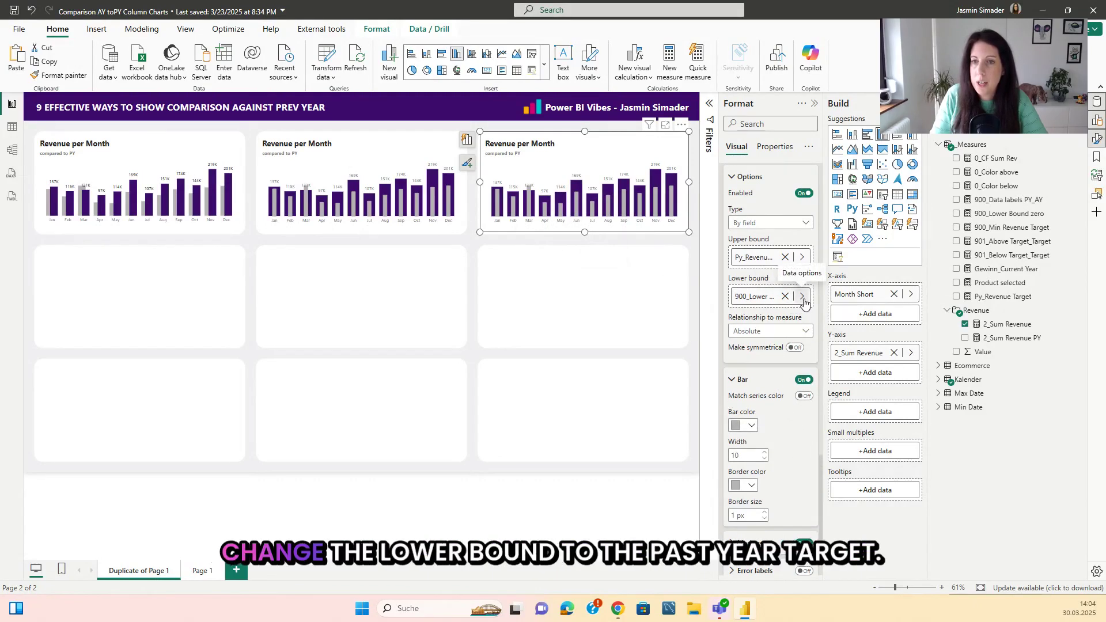
left_click(804, 298)
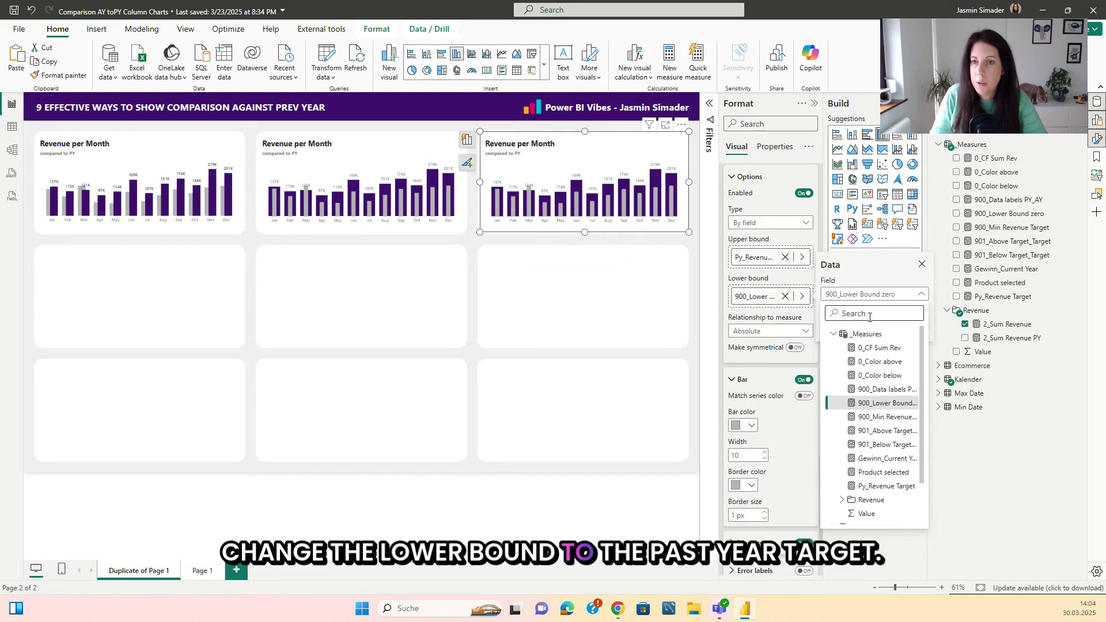
type("py")
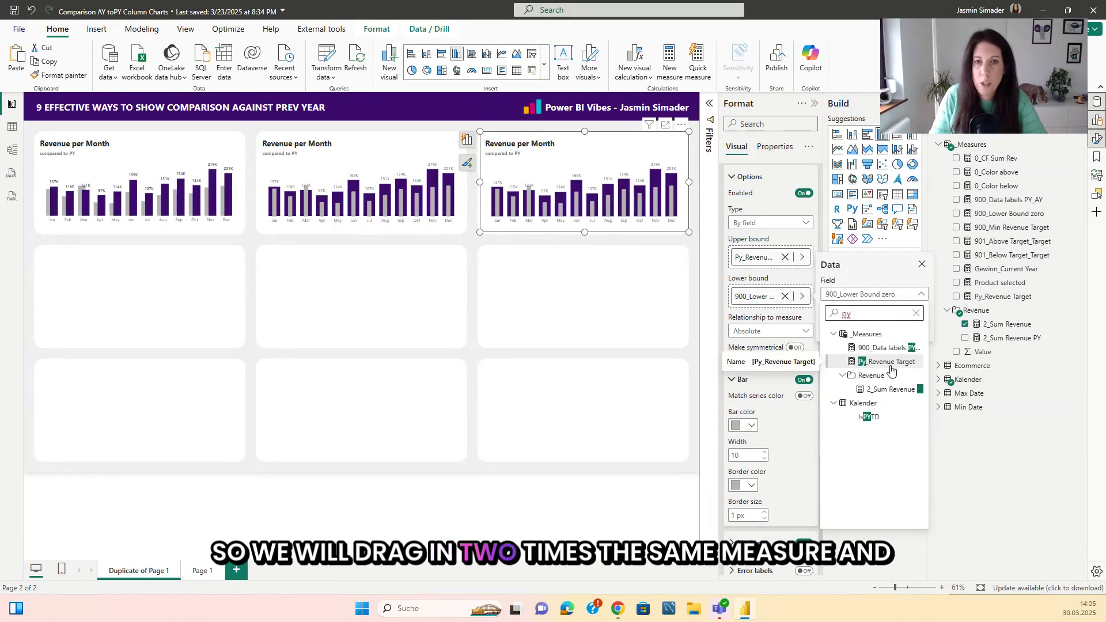
left_click(891, 364)
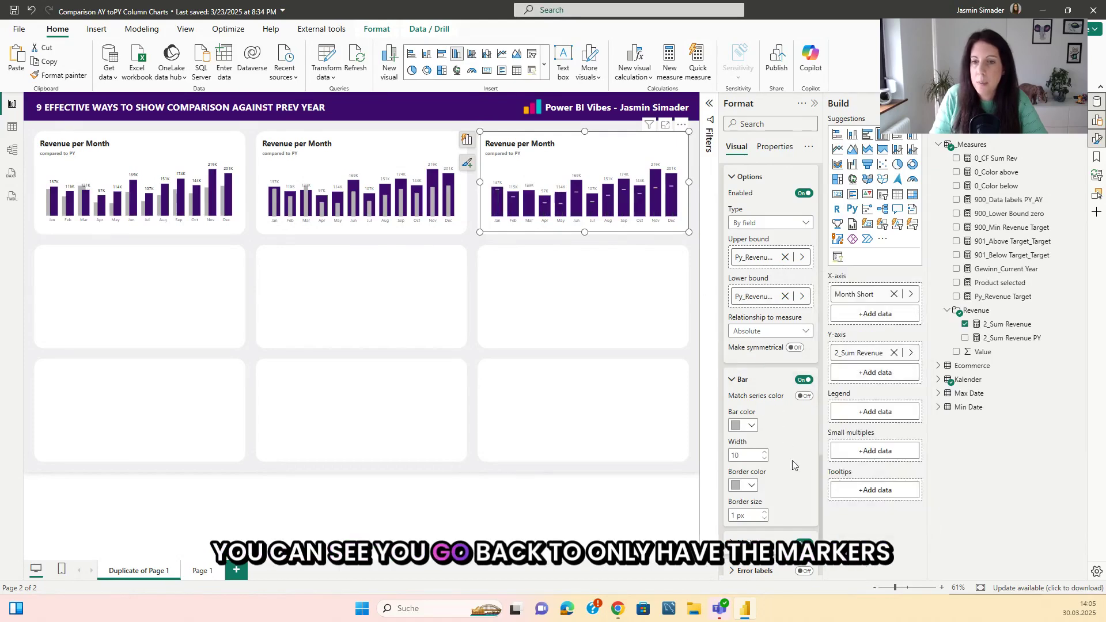
Set the marker size of the third chart's error bars to 10 px
scroll(793, 465, "down", 1)
left_click(749, 486)
scroll(760, 490, "down", 1)
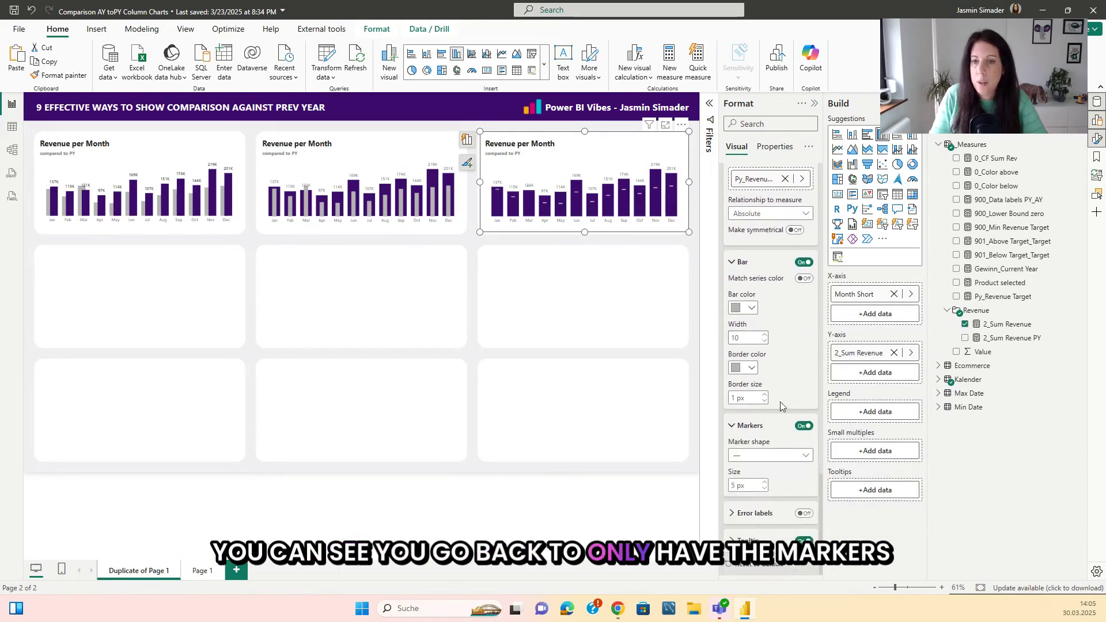
left_click(764, 485)
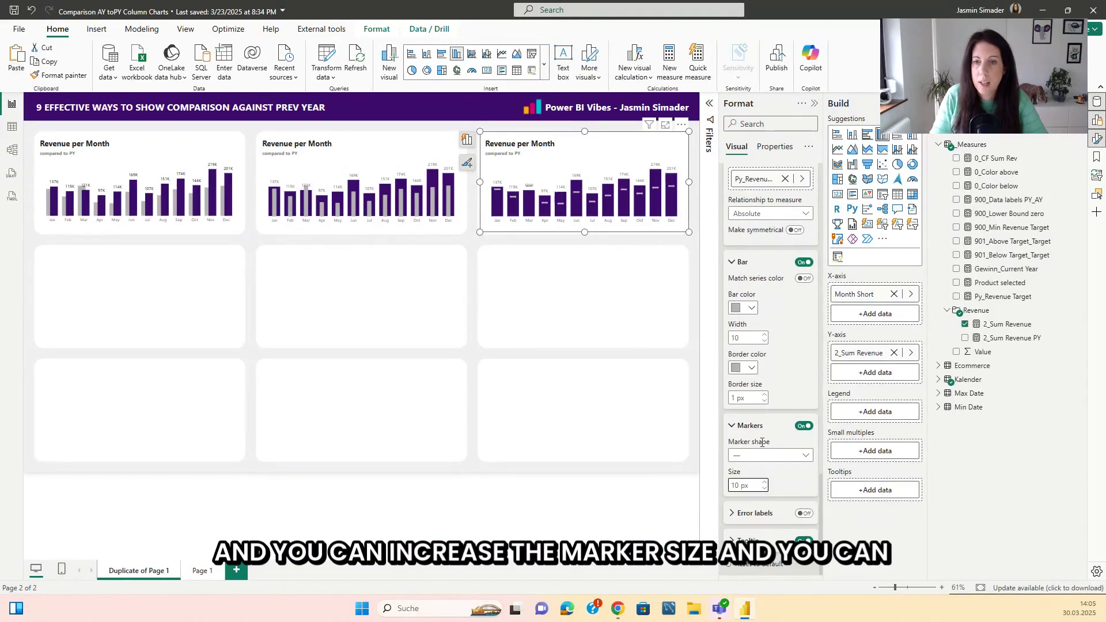
Try the dot and triangle marker shapes on the third chart's error bars and restore the dash shape
left_click(803, 456)
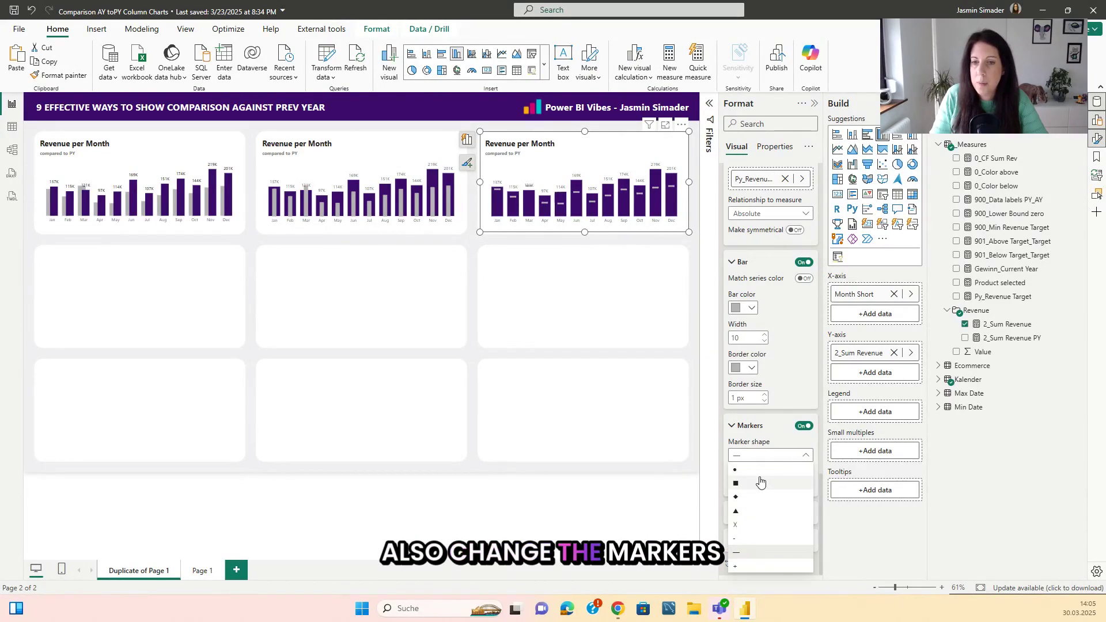
left_click(736, 470)
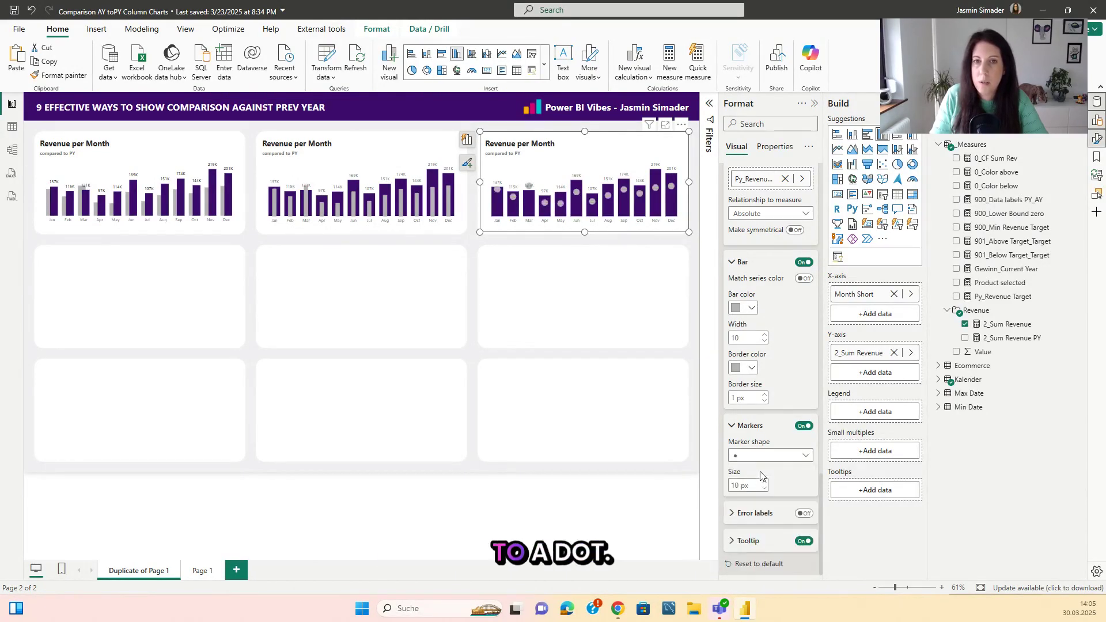
left_click(809, 461)
left_click(750, 556)
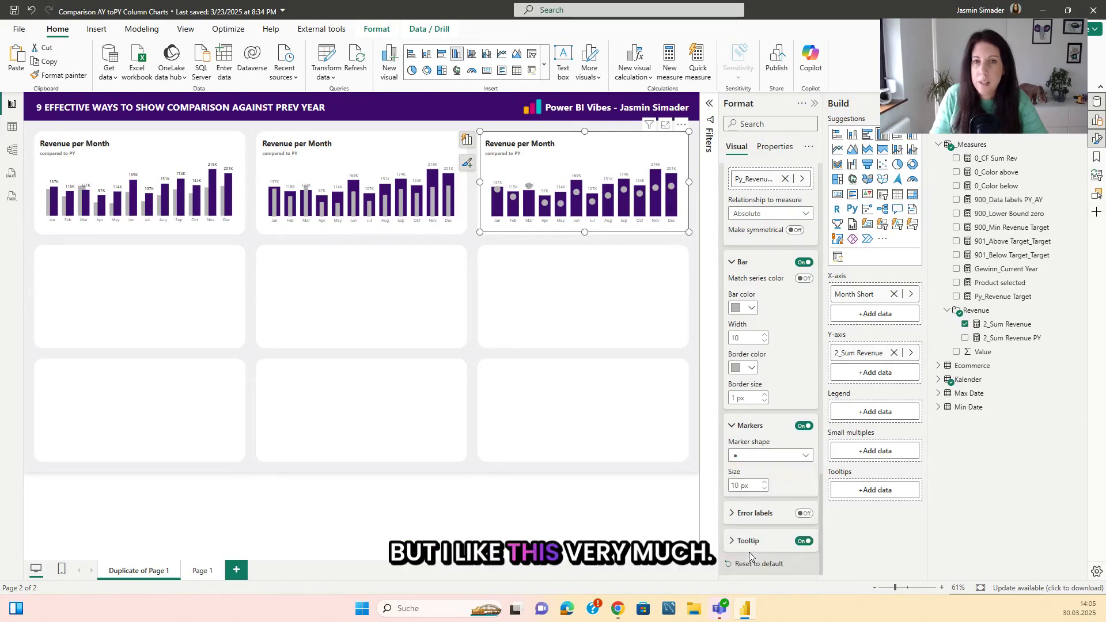
left_click(809, 460)
key("Down")
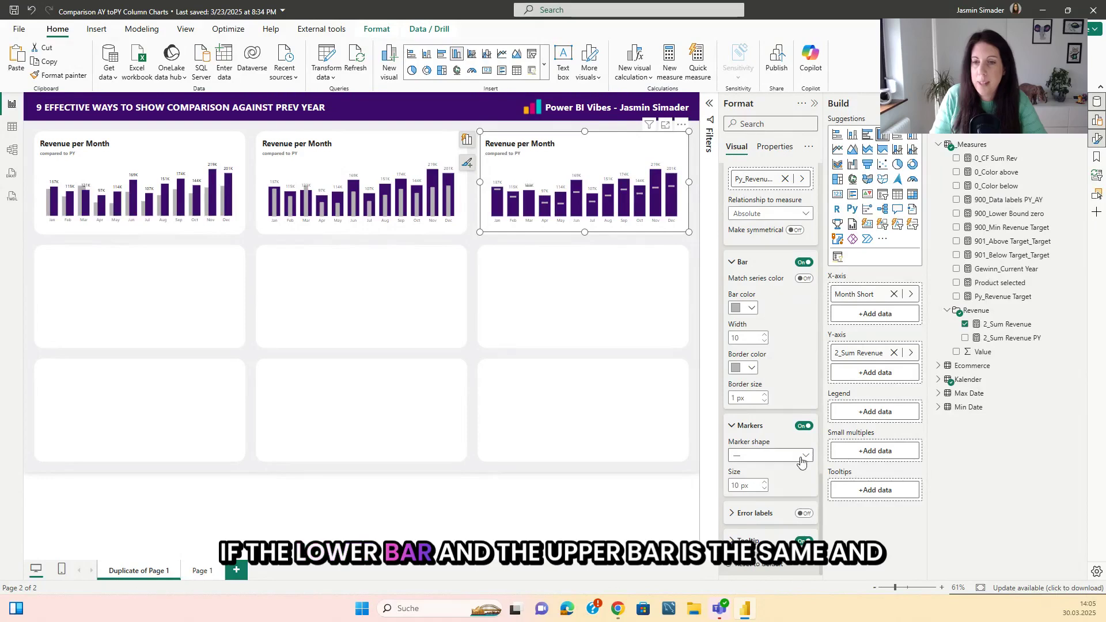
left_click(808, 459)
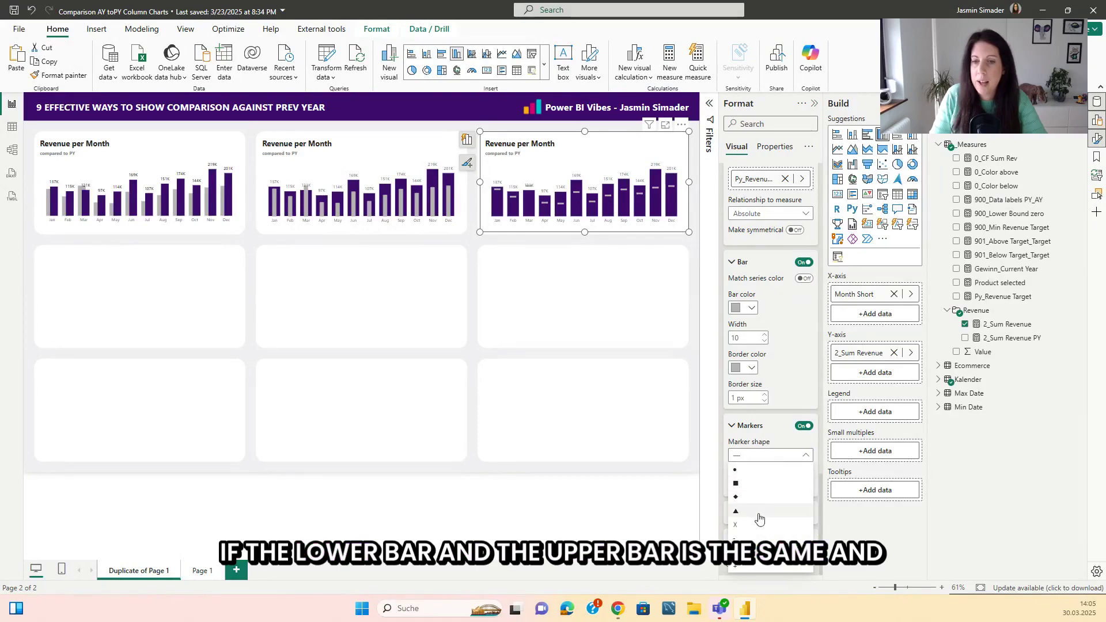
left_click(756, 513)
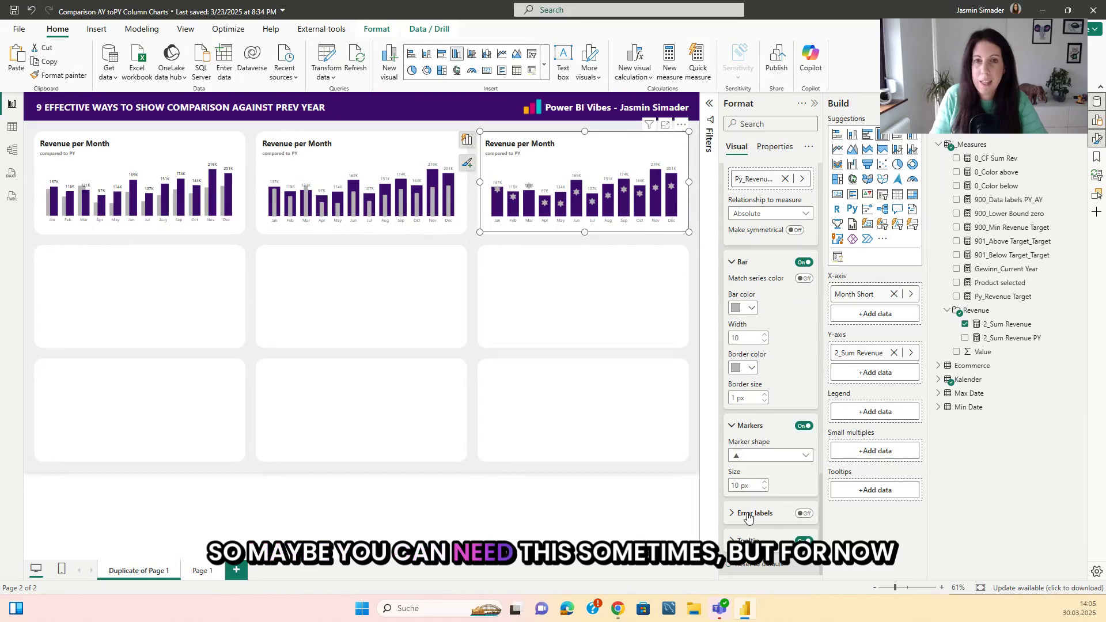
left_click(762, 459)
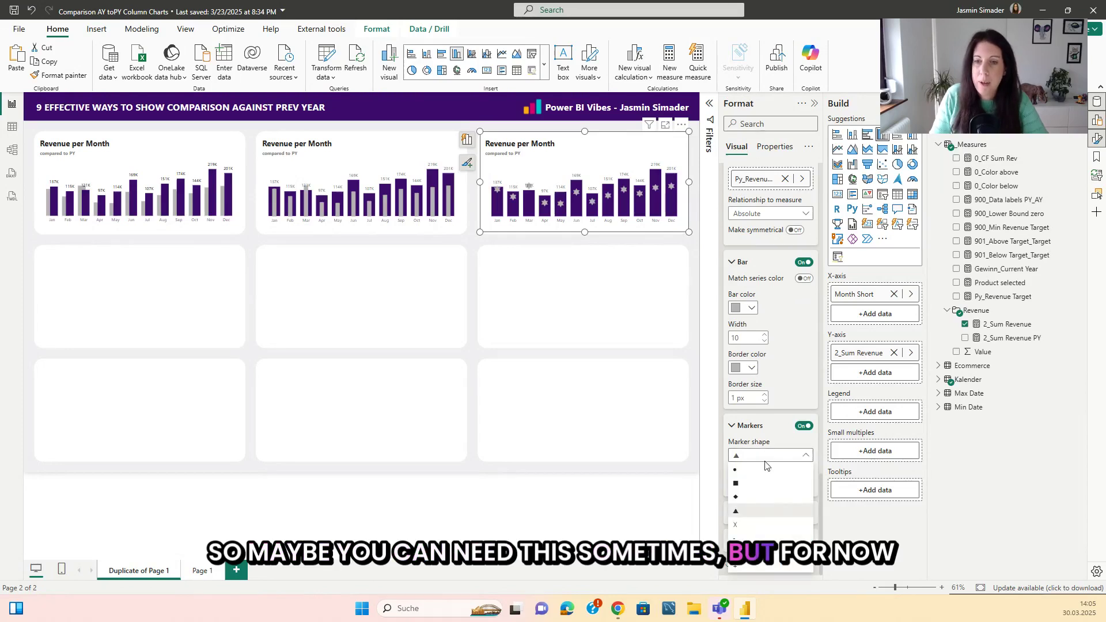
left_click(744, 538)
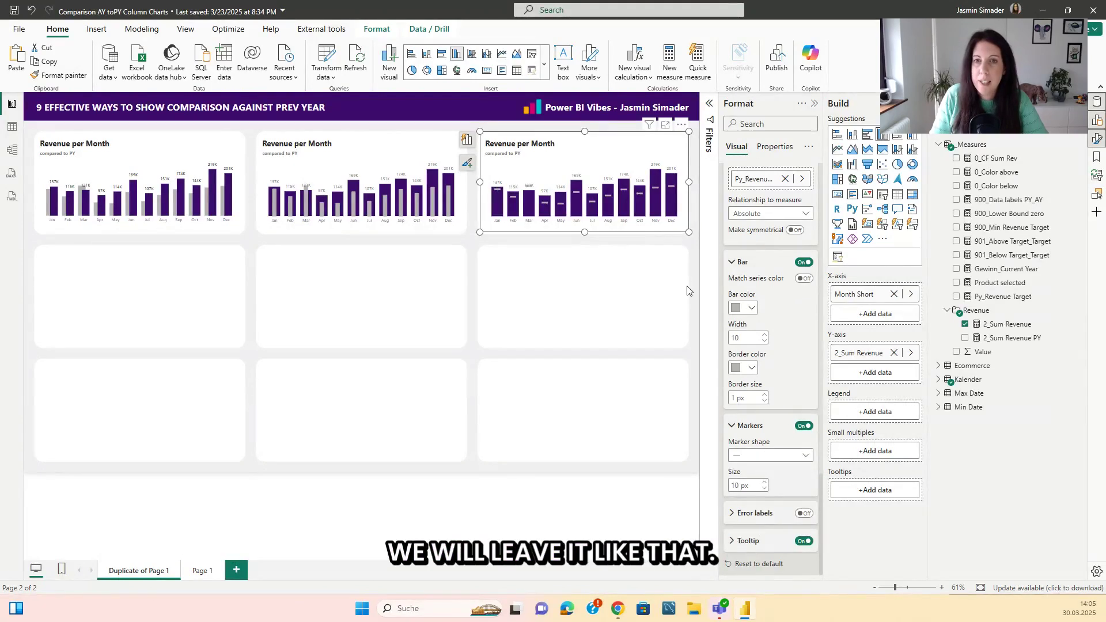
Duplicate the second chart and place the copy in the first placeholder of the second row
left_click(696, 235)
left_click(396, 168)
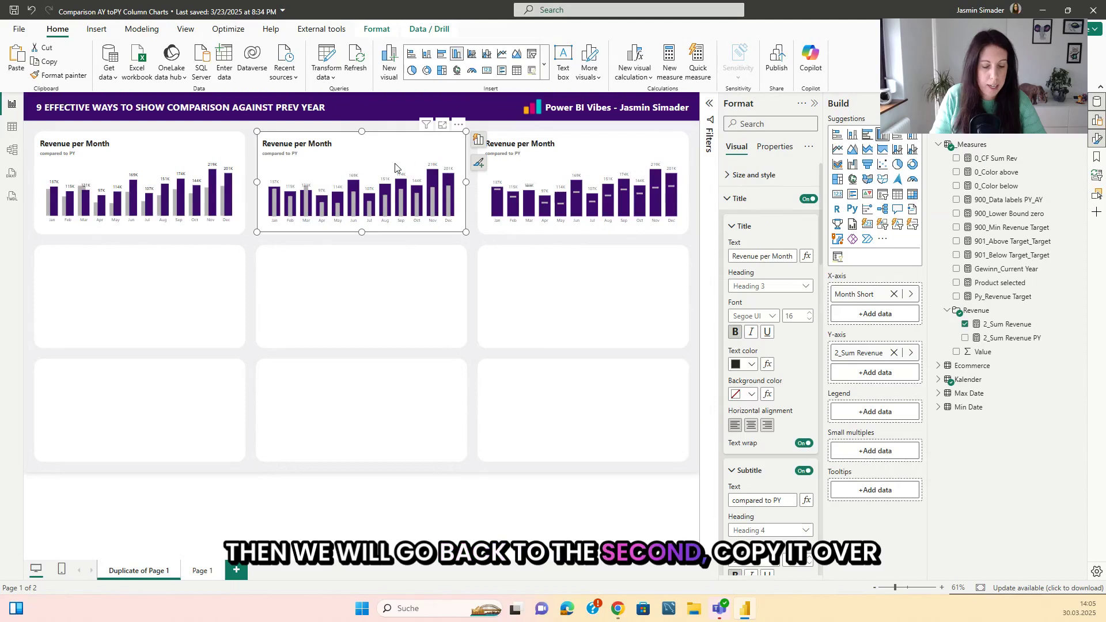
key("ctrl+c")
key("ctrl+v")
left_click_drag(395, 168, 174, 278)
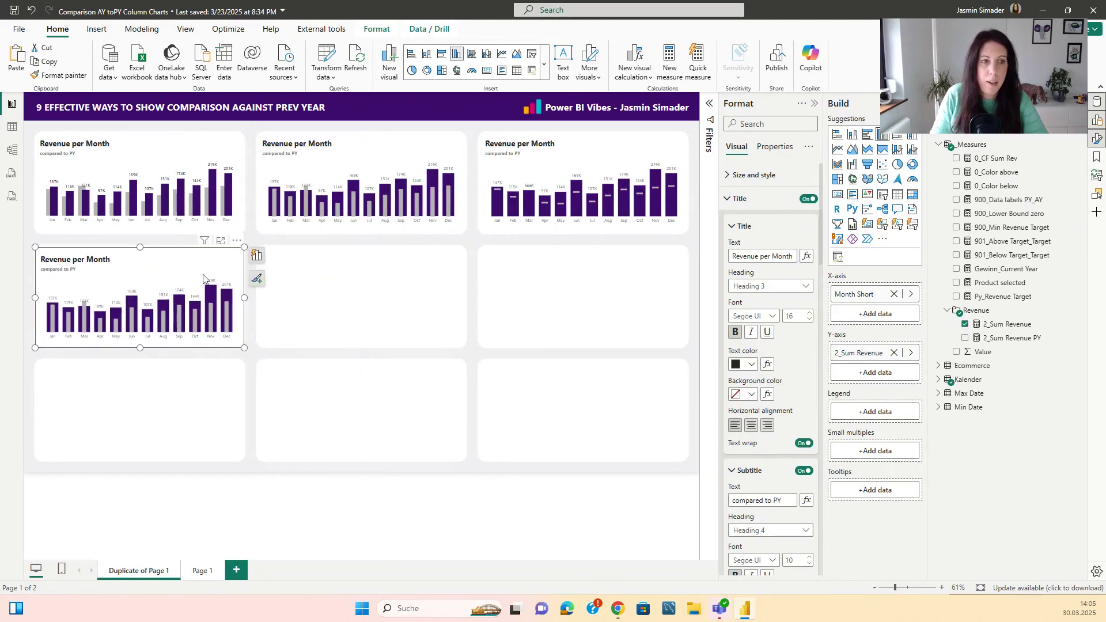
Remove the 900_Lower Bound zero measure from the lower bound of the fourth chart's error bars
scroll(768, 414, "down", 10)
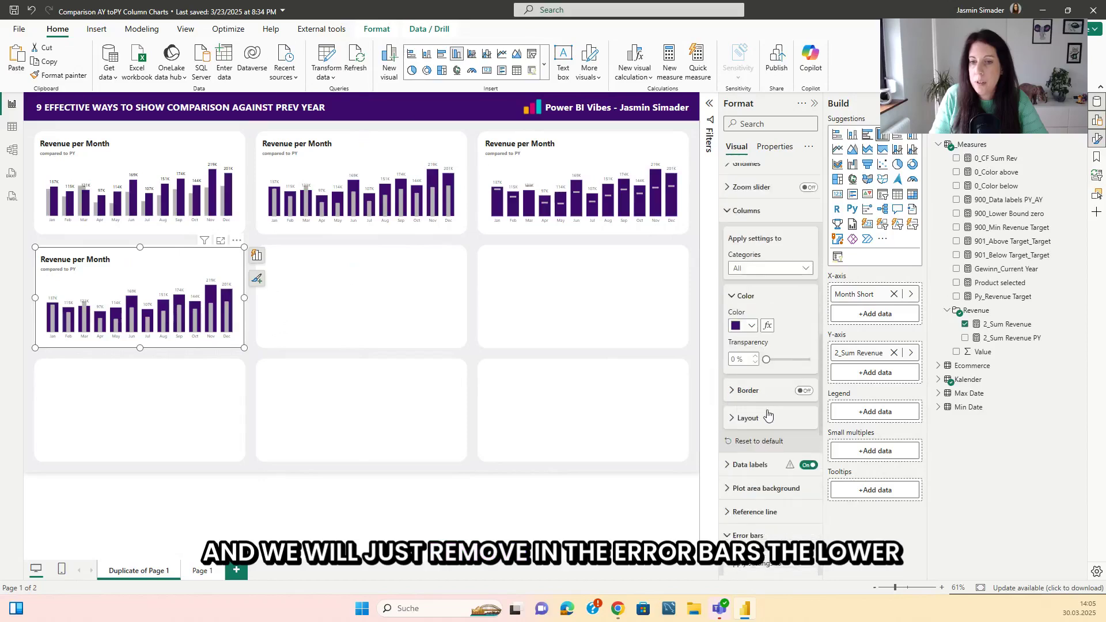
scroll(768, 415, "down", 8)
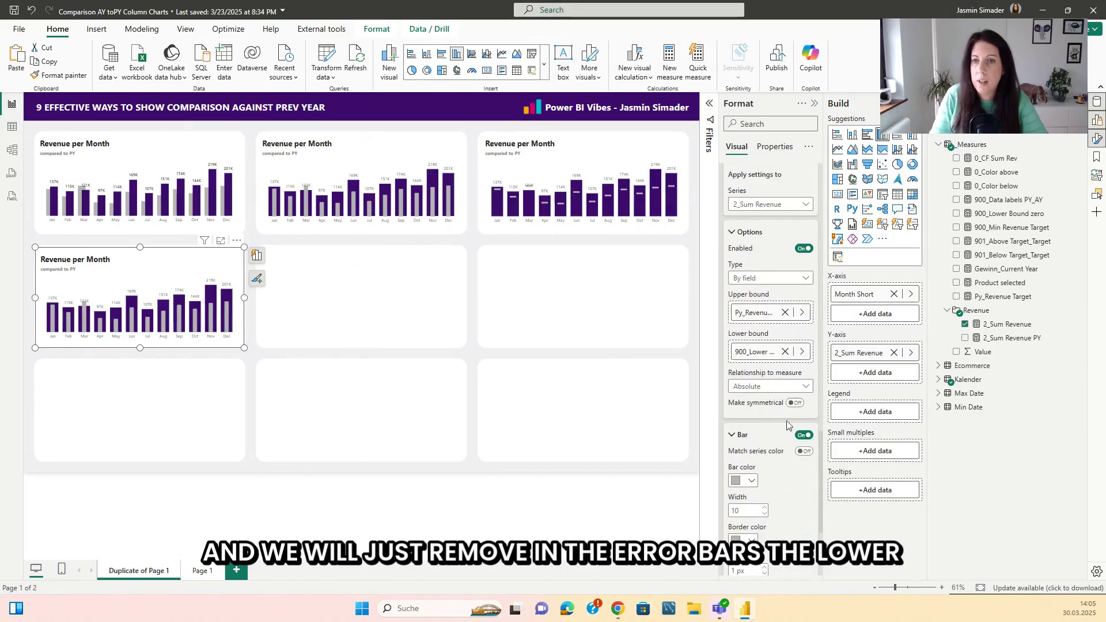
left_click(785, 352)
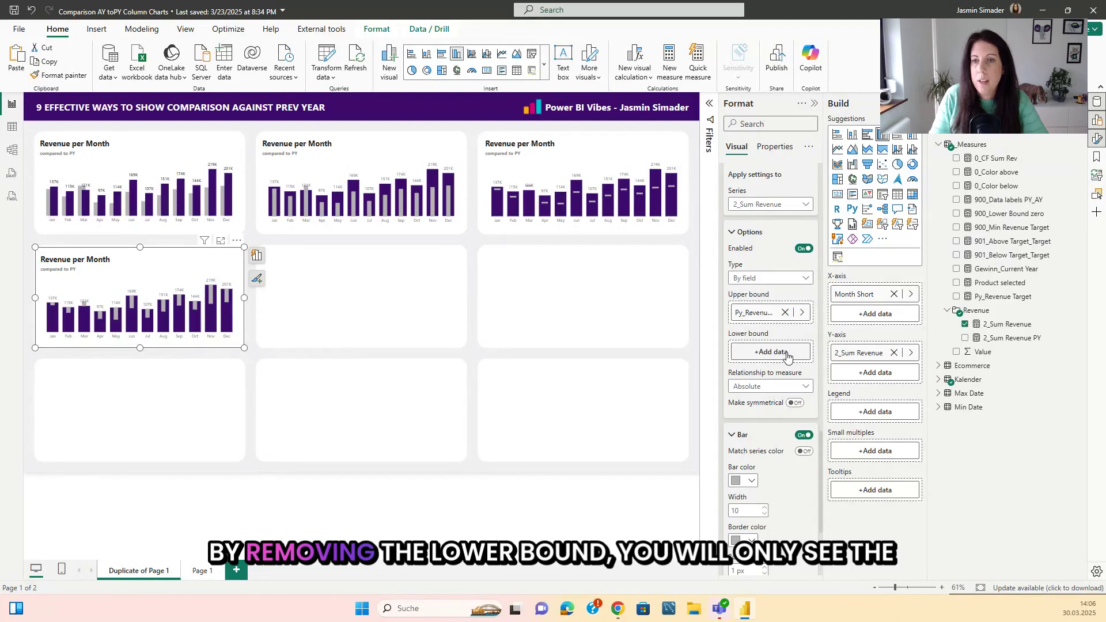
left_click(178, 243)
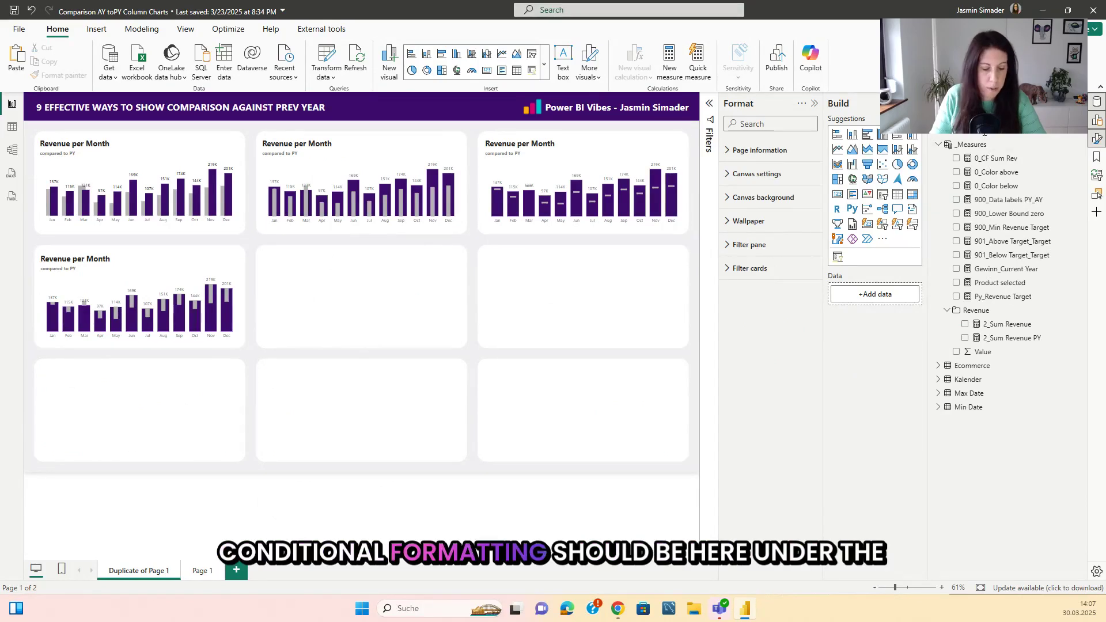
Search the data fields for "cf" and examine the formula of the 0_CF Sum Rev measure
type("cf")
left_click(1015, 159)
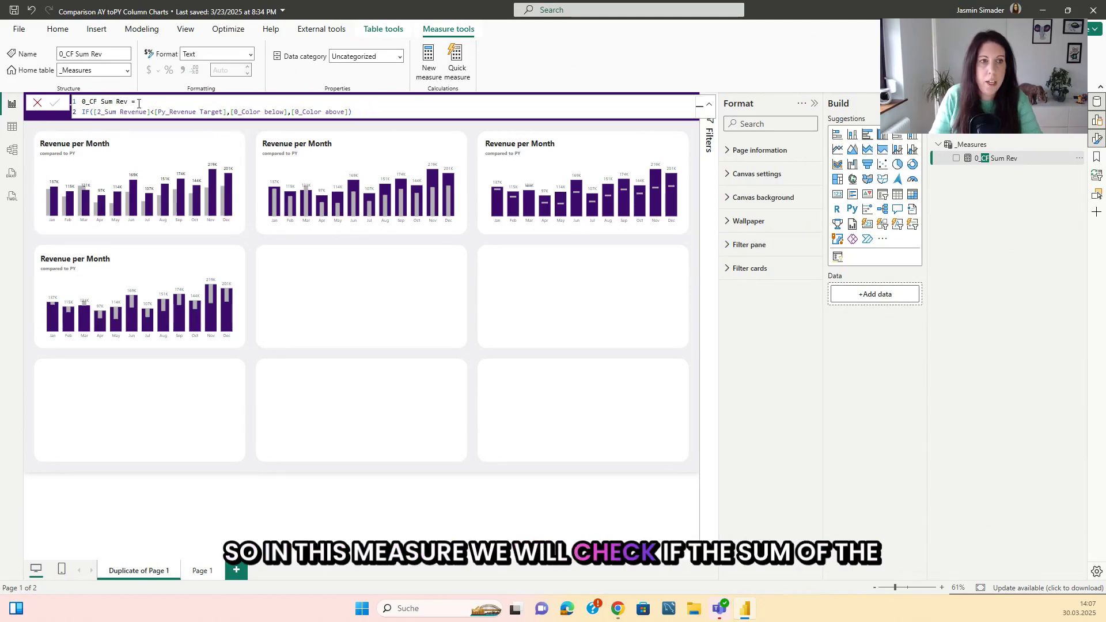
scroll(139, 104, "up", 1, "ctrl")
scroll(139, 104, "up", 1, "ctrl")
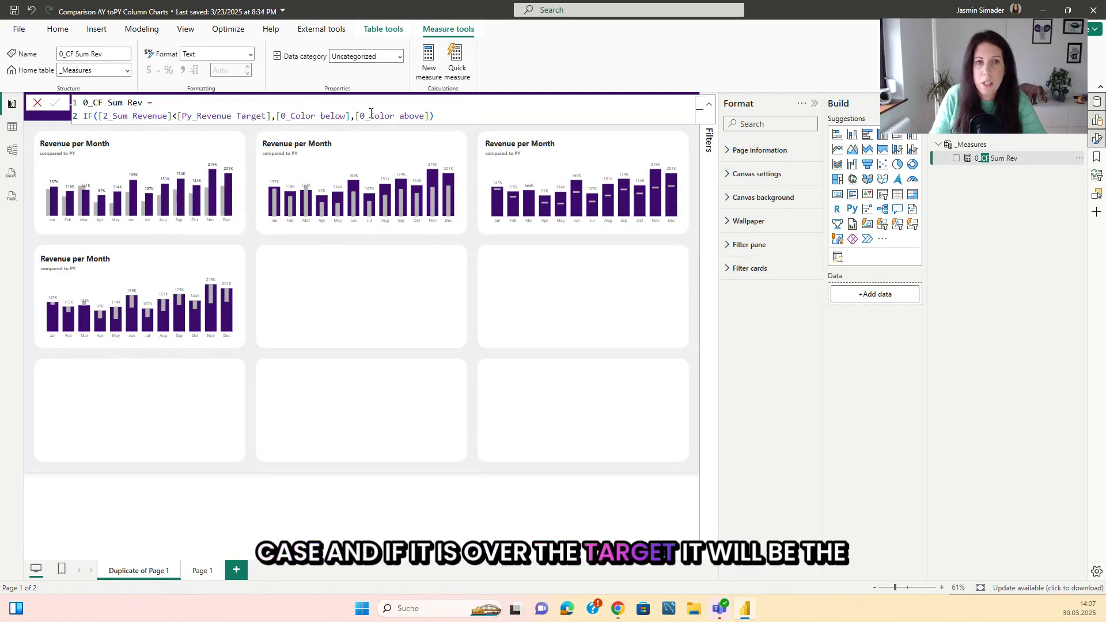
Convert the fourth chart to a line and stacked column chart with 900_Data labels PY_AY on the line y-axis
left_click(179, 266)
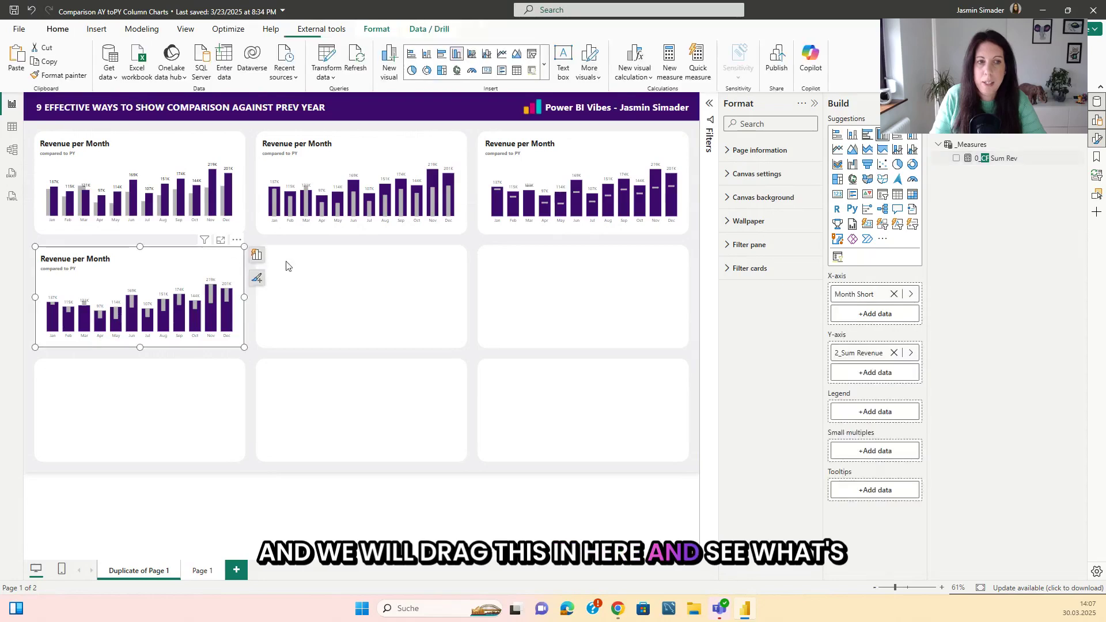
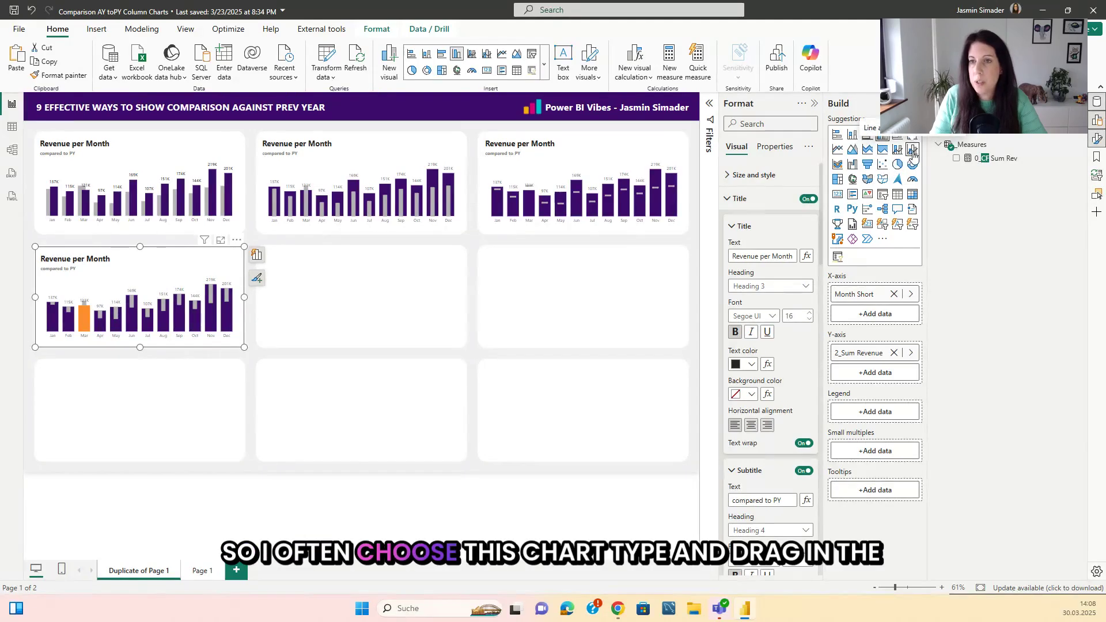
left_click(898, 151)
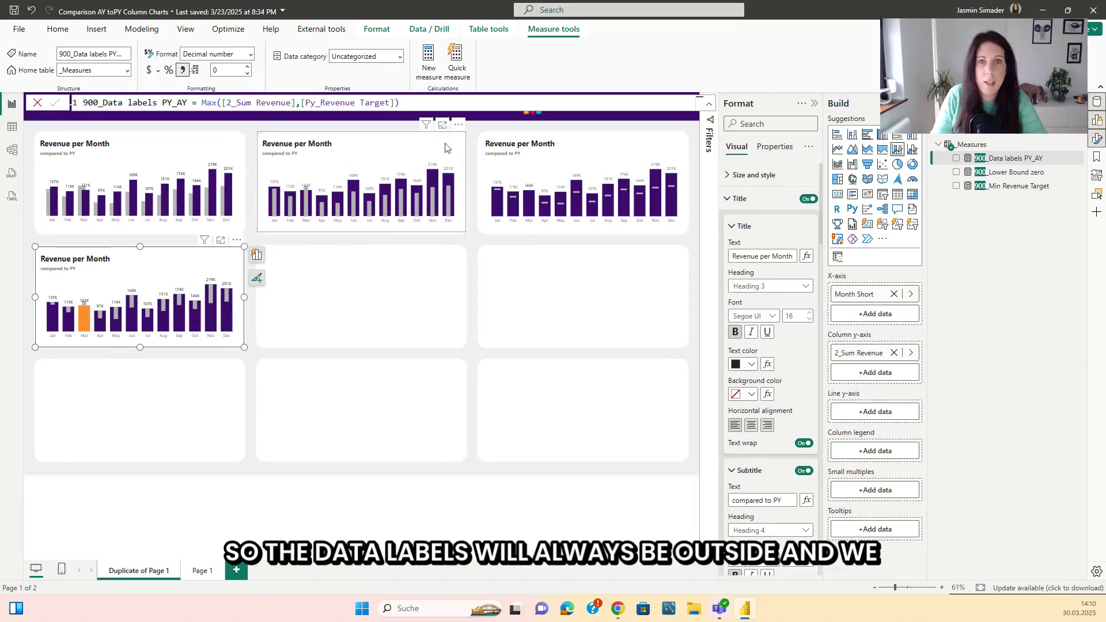
left_click_drag(999, 164, 875, 411)
Set the line transparency of the fourth chart to 100%
scroll(764, 308, "down", 10)
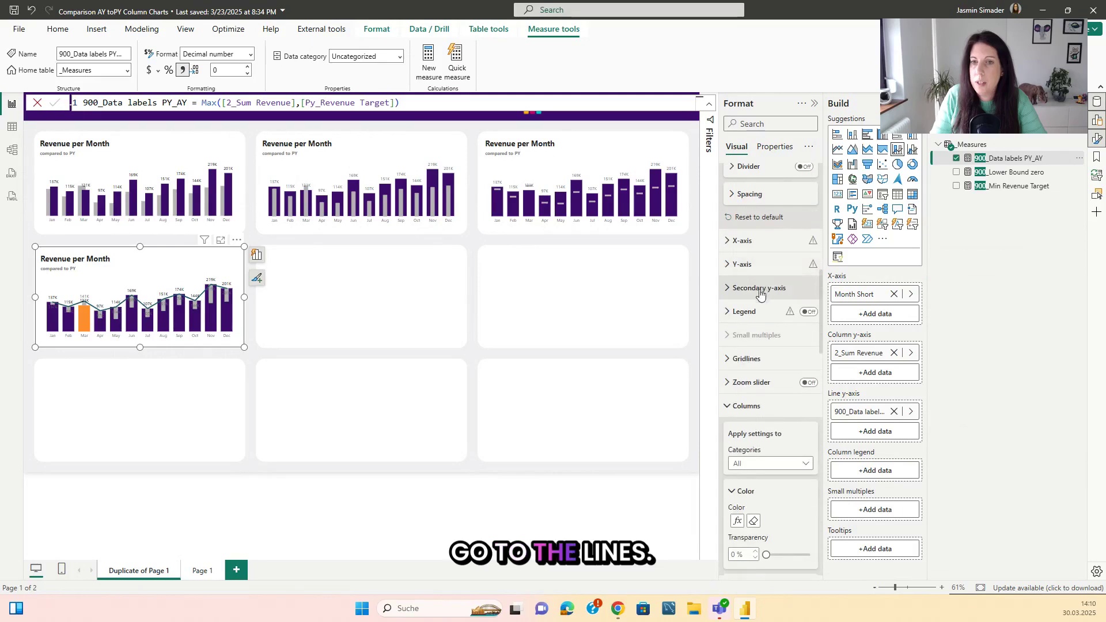
left_click(742, 429)
scroll(765, 438, "down", 4)
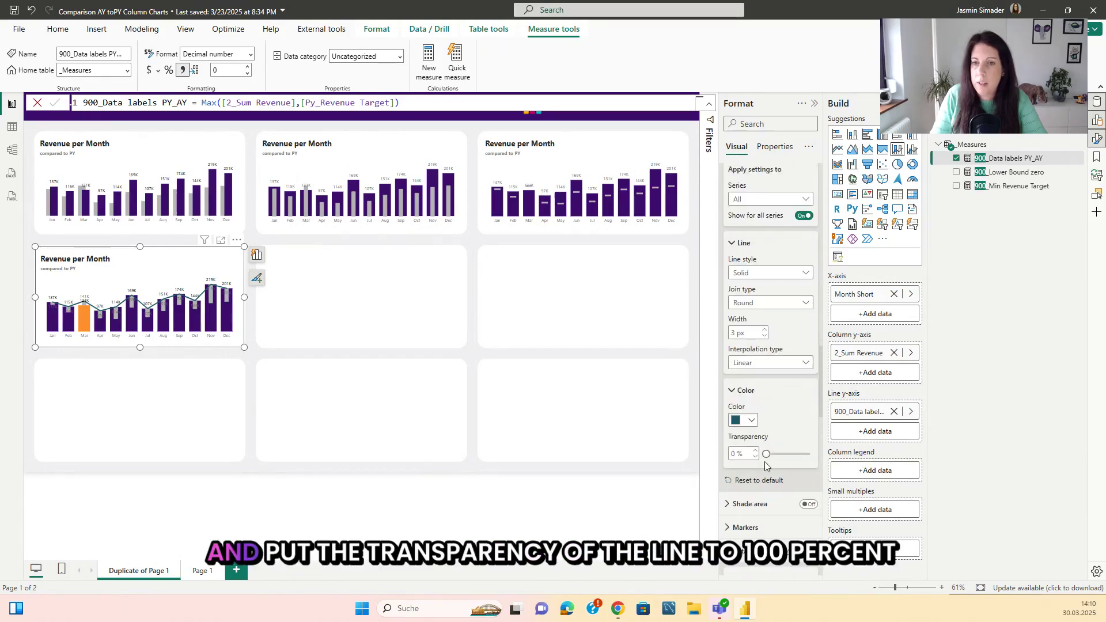
left_click_drag(766, 456, 840, 461)
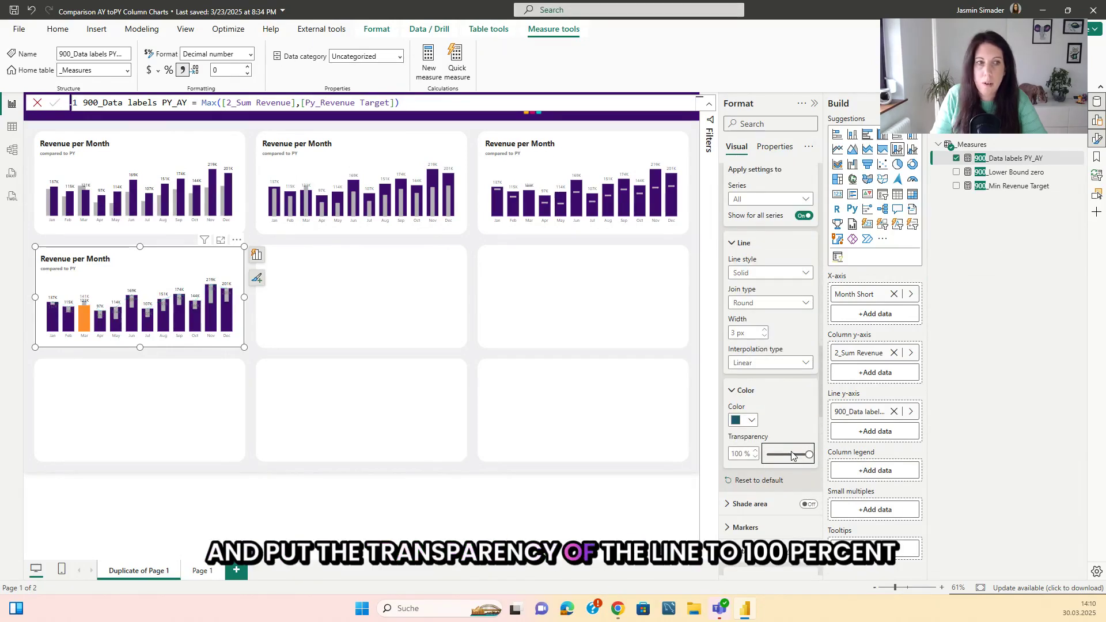
In the fourth chart, turn off the data labels for 2_Sum Revenue and keep them on for 900_Data labels PY_AY
scroll(772, 403, "down", 6)
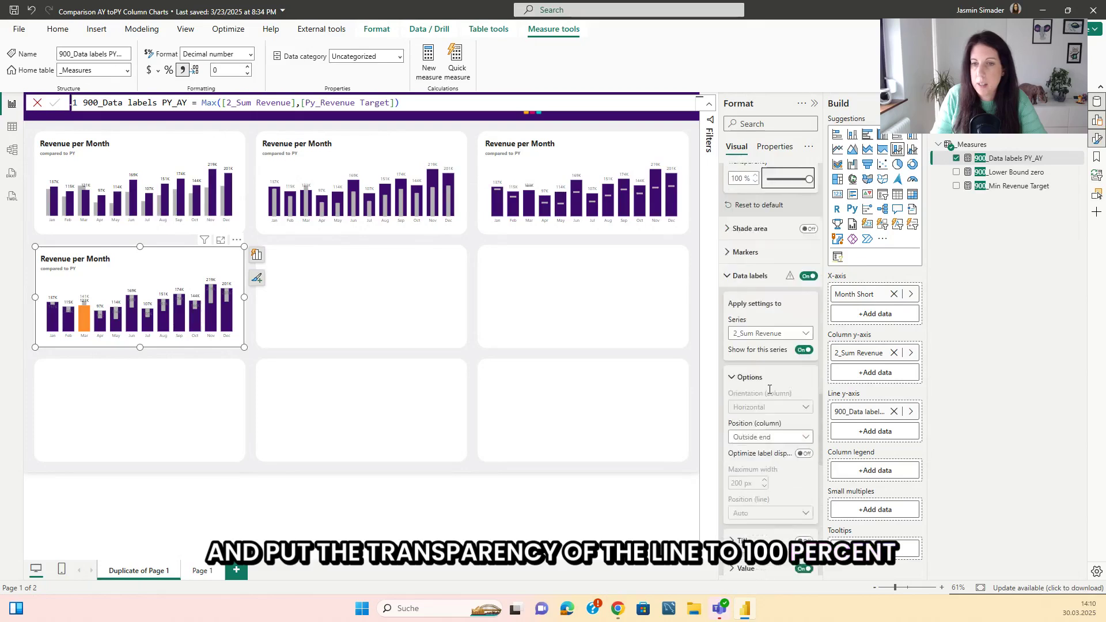
scroll(769, 393, "down", 8)
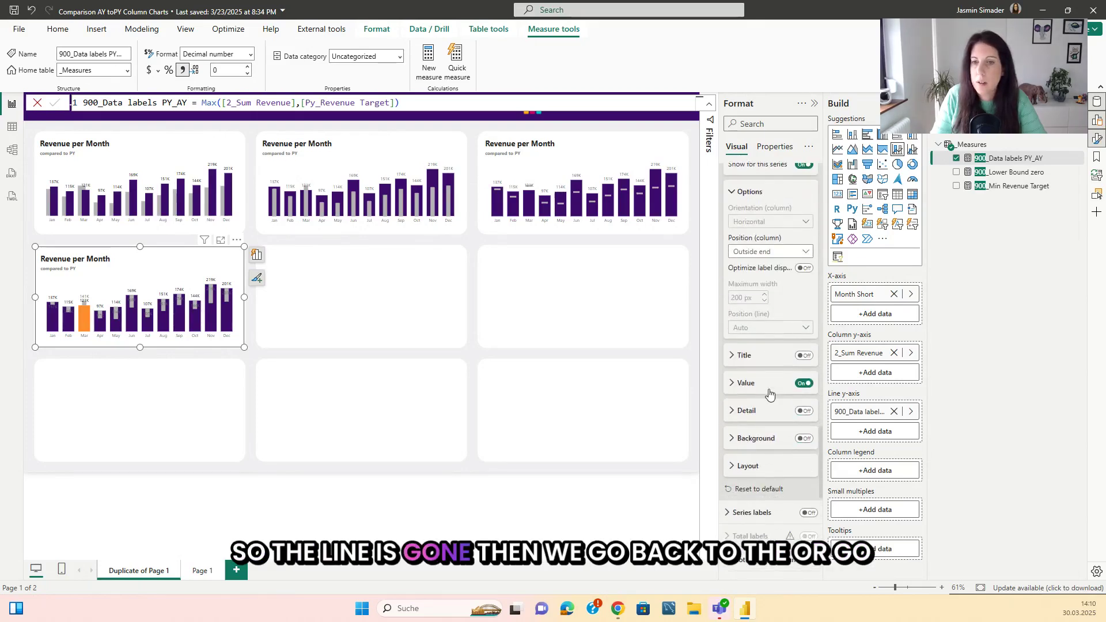
scroll(775, 381, "down", 3)
scroll(773, 381, "up", 3)
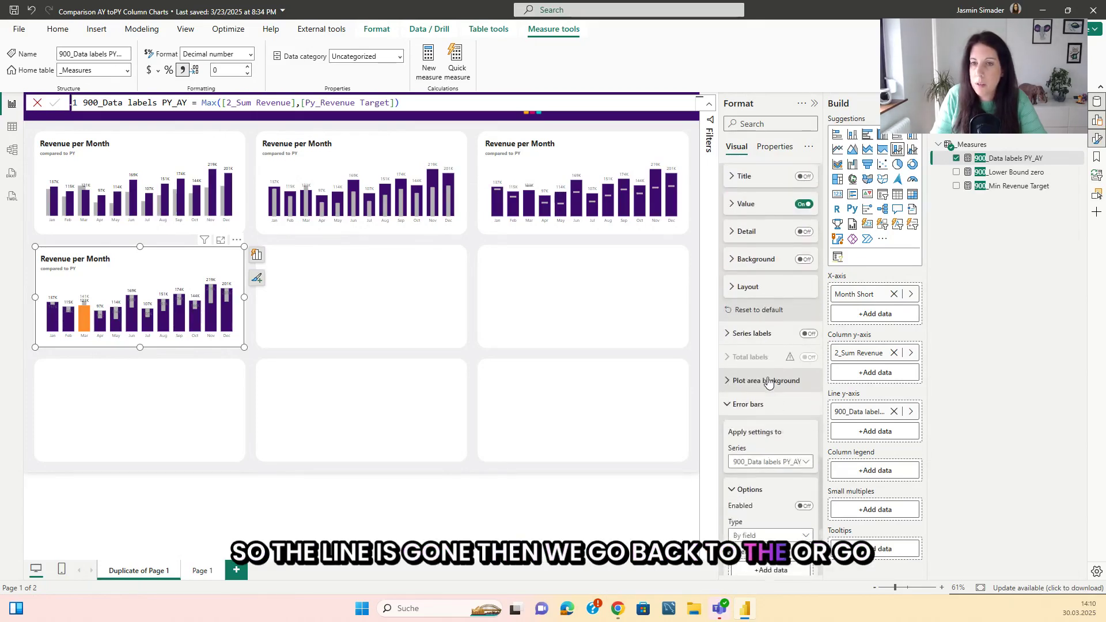
scroll(770, 381, "up", 5)
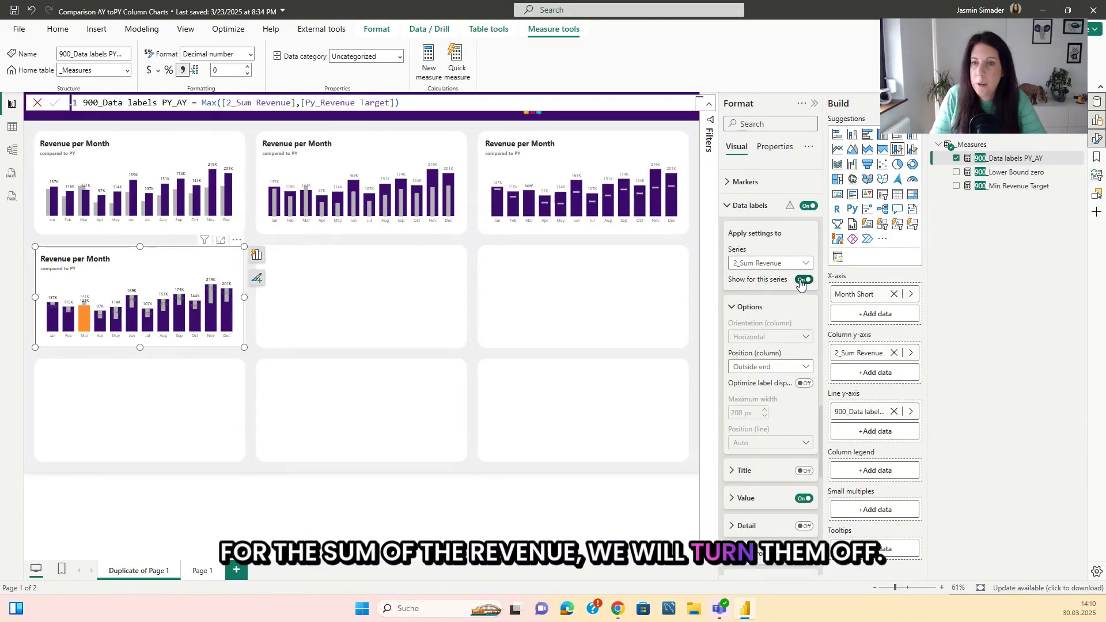
left_click(793, 265)
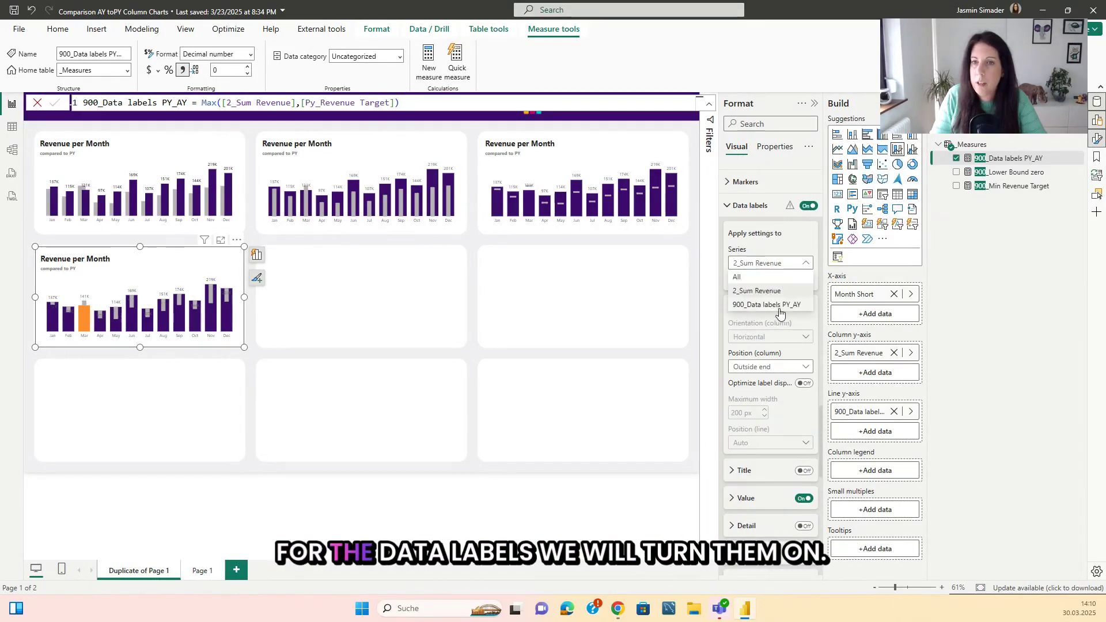
left_click(772, 302)
left_click(804, 280)
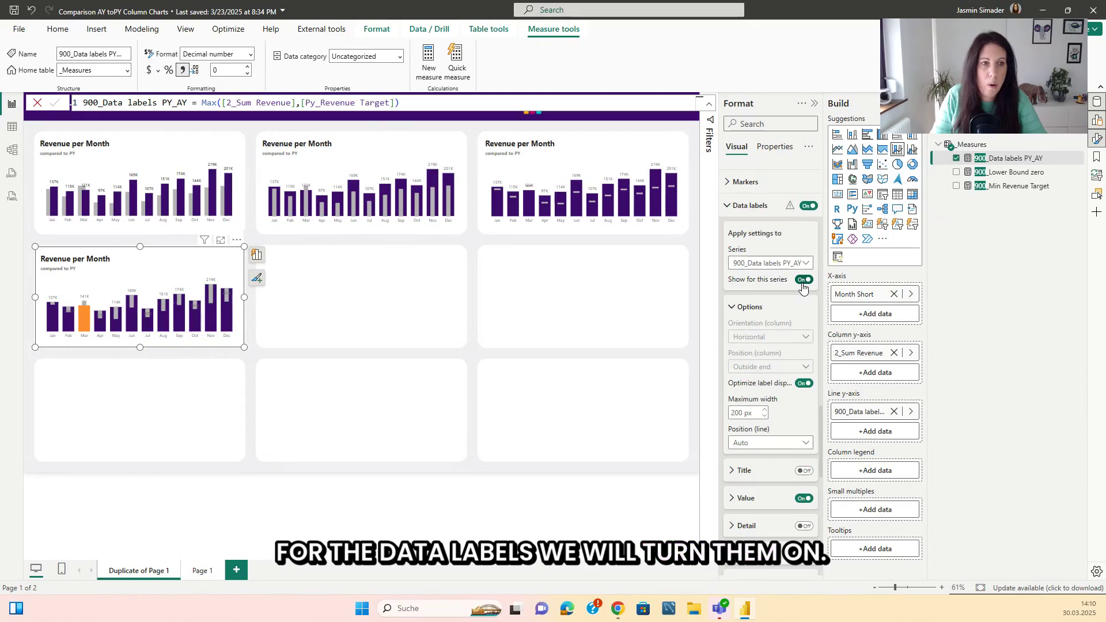
Set the 900_Data labels PY_AY data labels of the fourth chart to black and position them Above
scroll(767, 380, "down", 2)
left_click(749, 383)
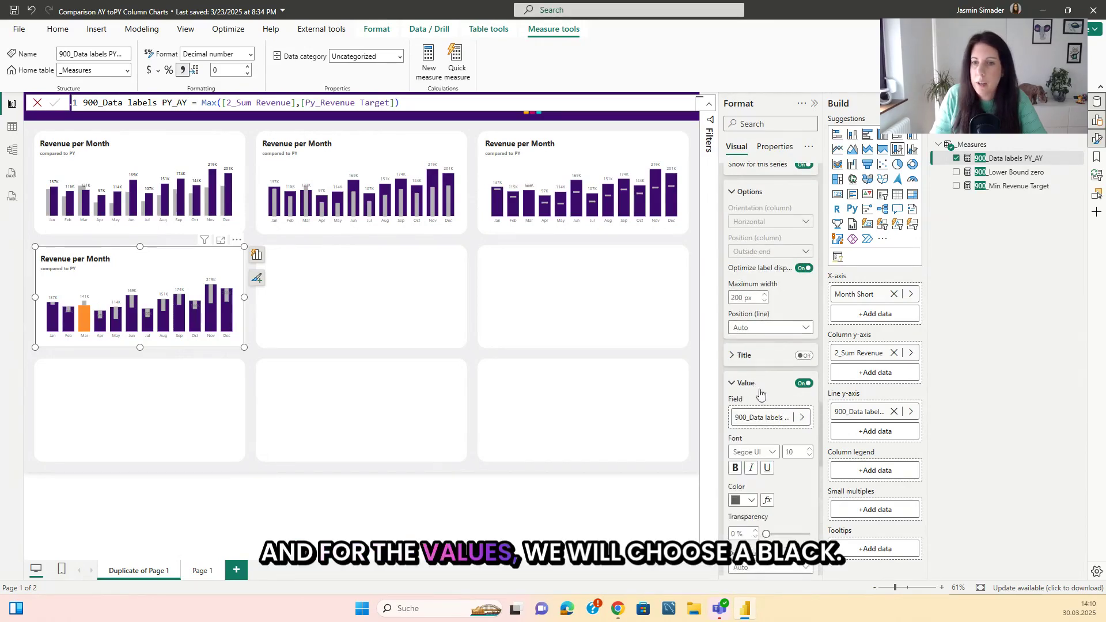
left_click(755, 502)
left_click(755, 317)
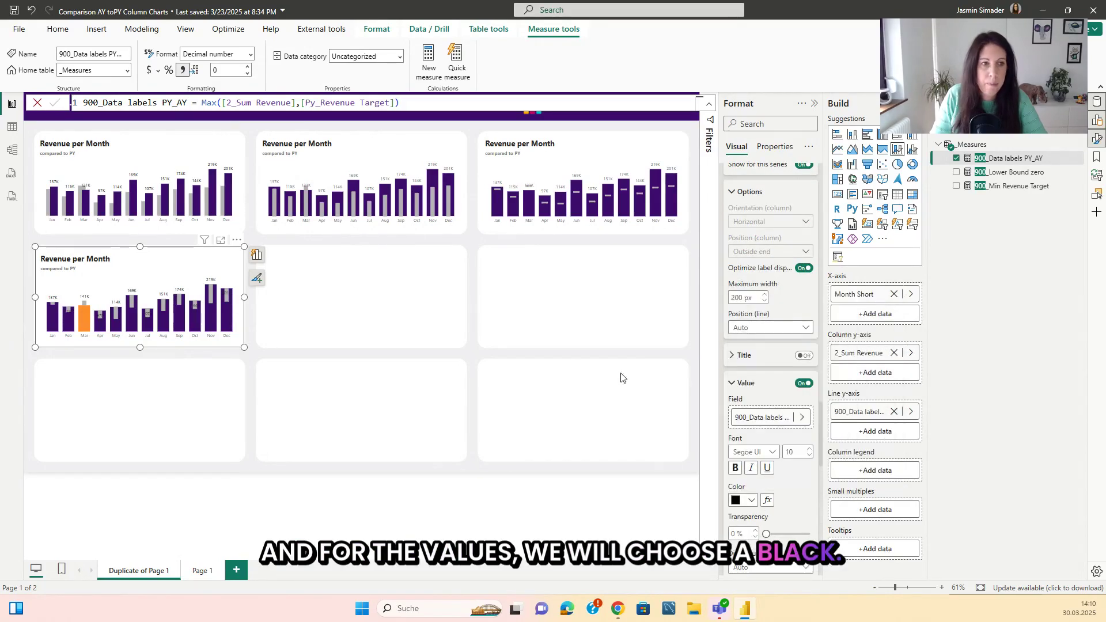
left_click(769, 328)
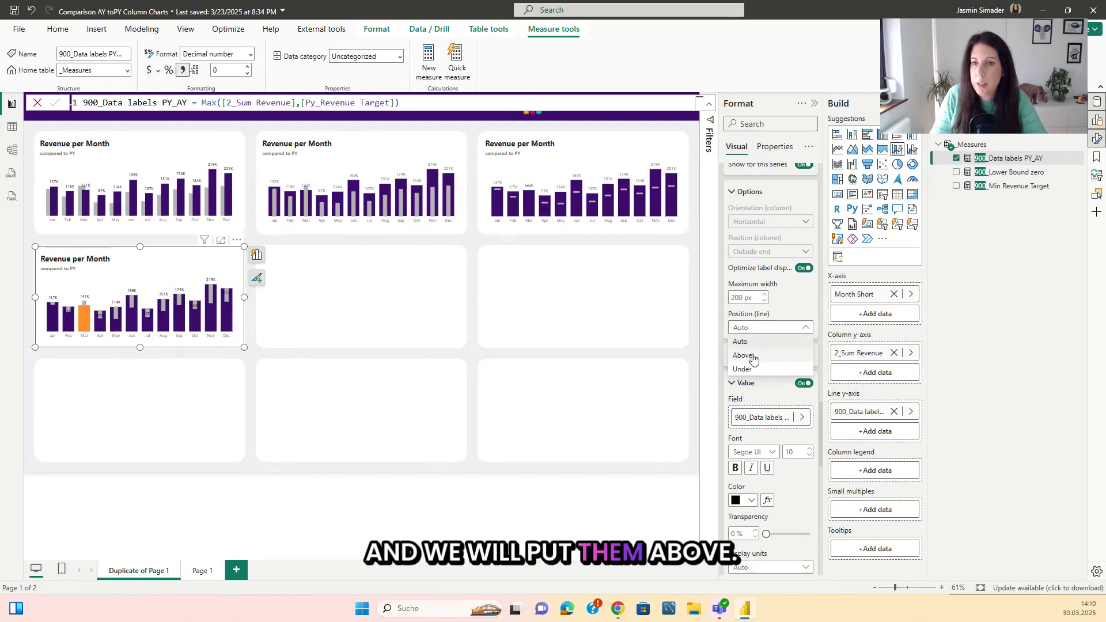
left_click(752, 356)
left_click(260, 321)
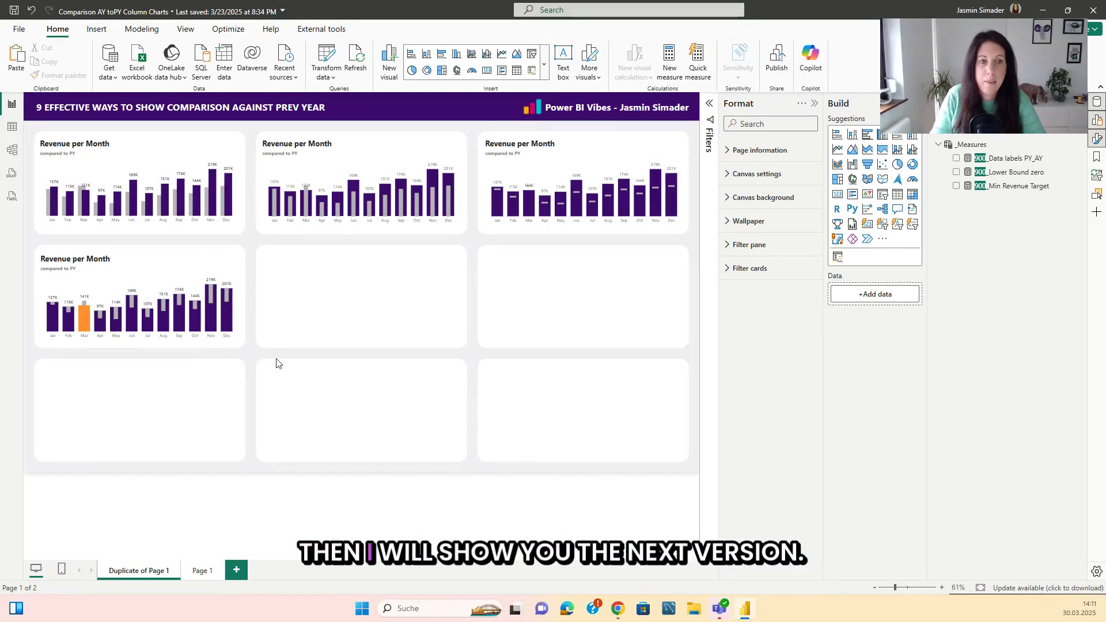
Duplicate the first Revenue per Month chart and place the copy in the middle tile of the second row
left_click(161, 267)
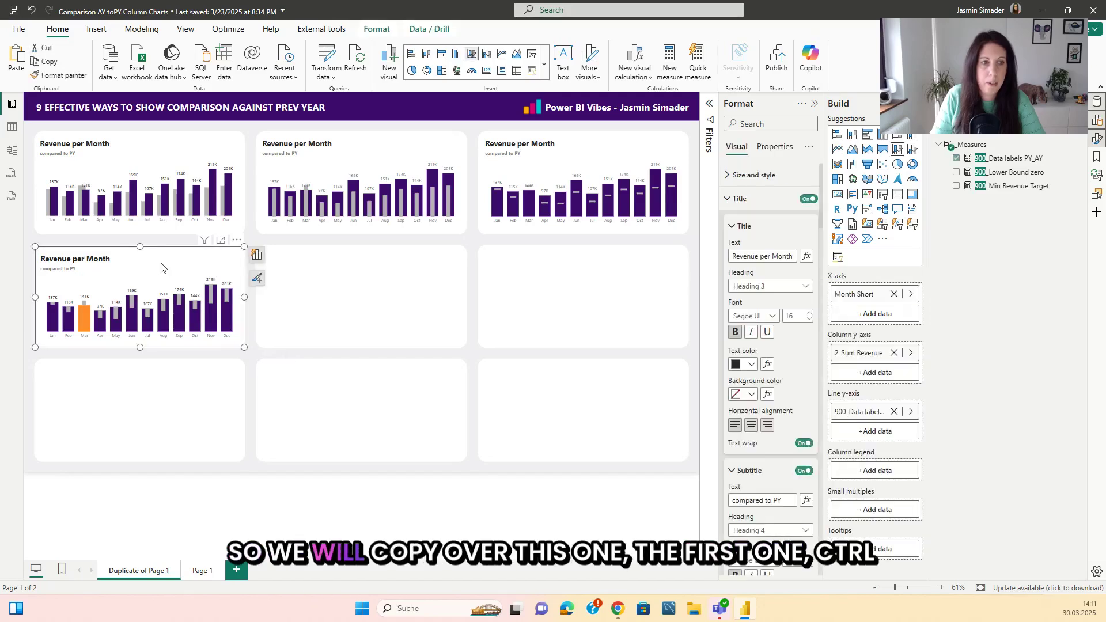
left_click(254, 311)
left_click(158, 158)
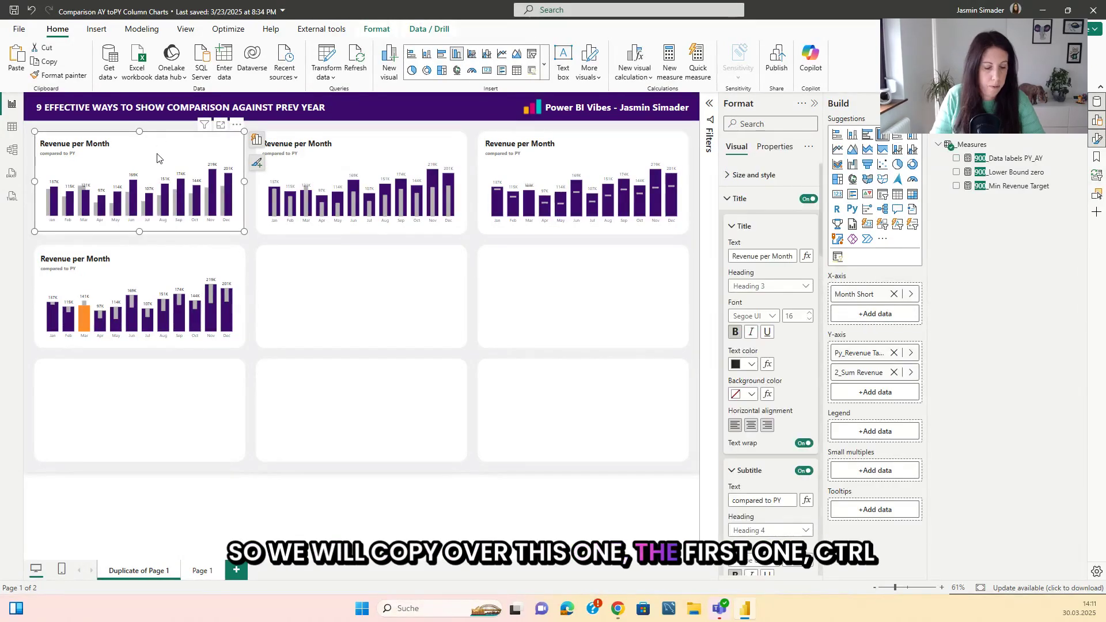
key("ctrl+c")
key("ctrl+v")
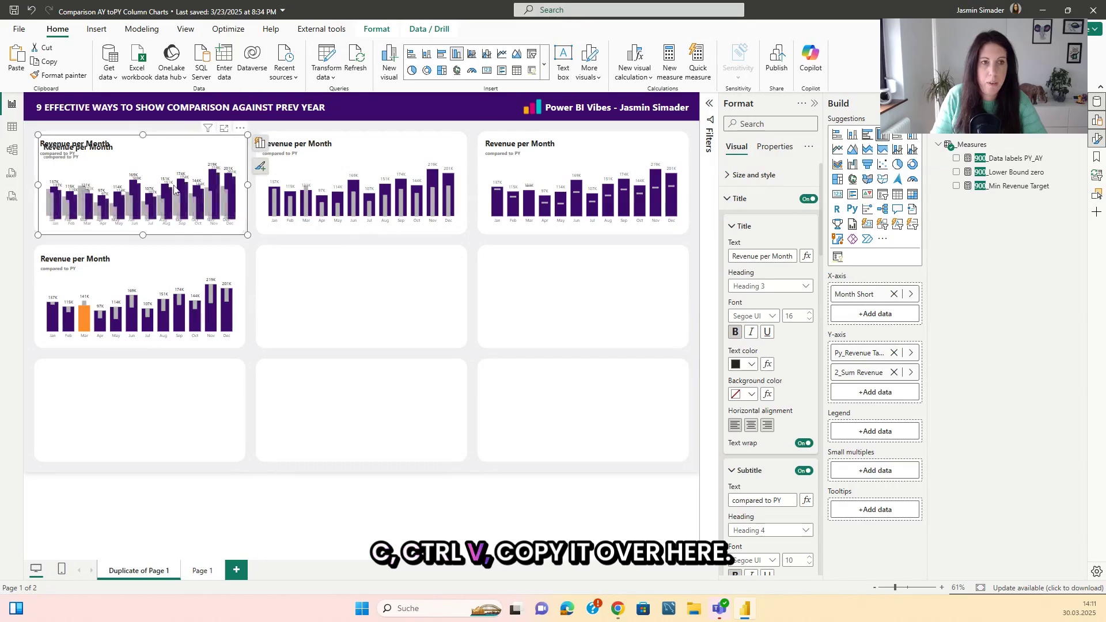
left_click_drag(159, 160, 368, 267)
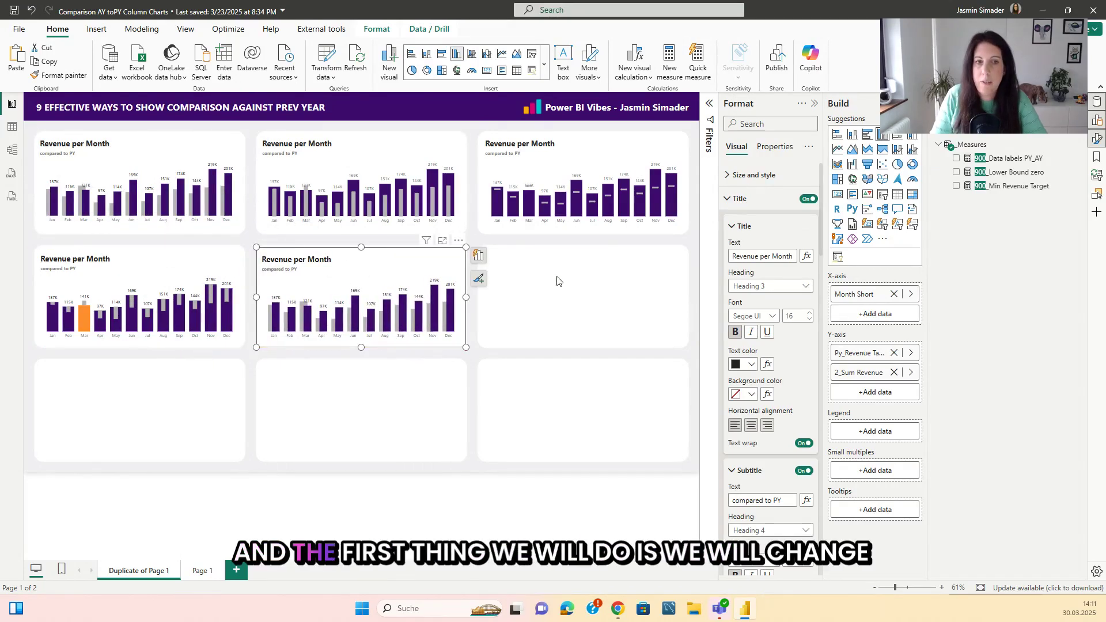
Convert the fifth chart to a line and clustered column chart with 900_Data labels PY_AY on the line y-axis at 100% line transparency
left_click(914, 151)
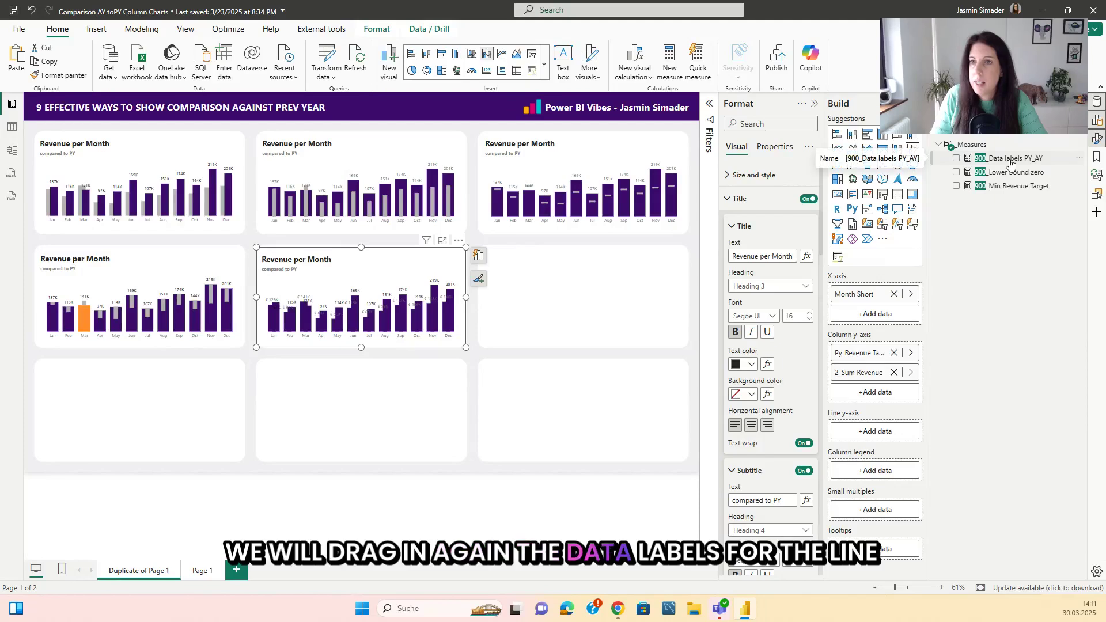
left_click_drag(1008, 160, 875, 431)
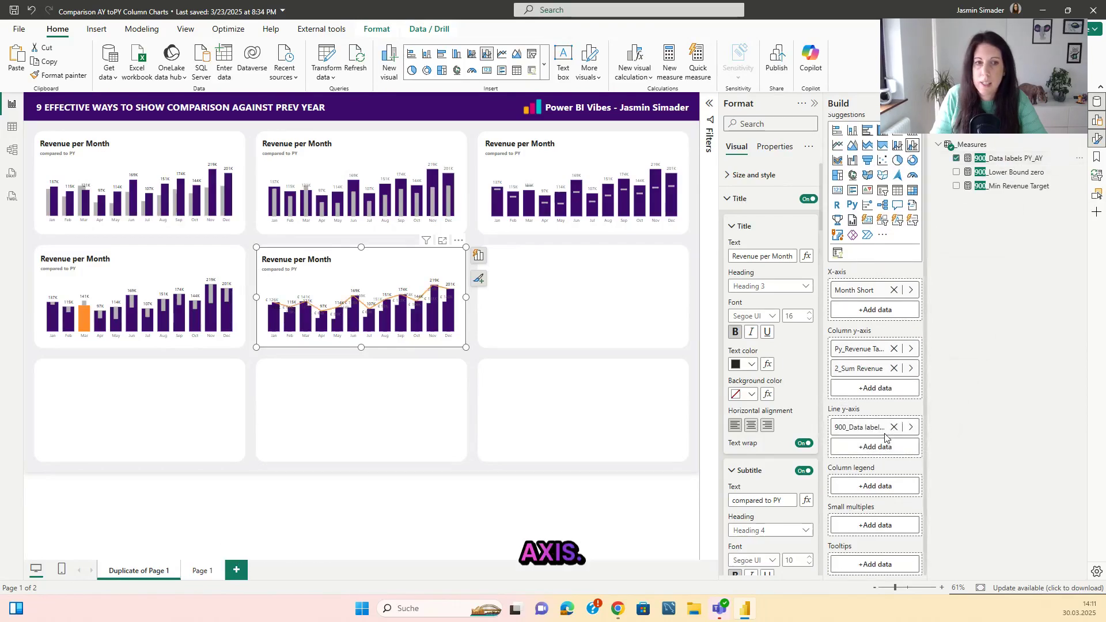
scroll(770, 322, "down", 5)
scroll(770, 323, "down", 10)
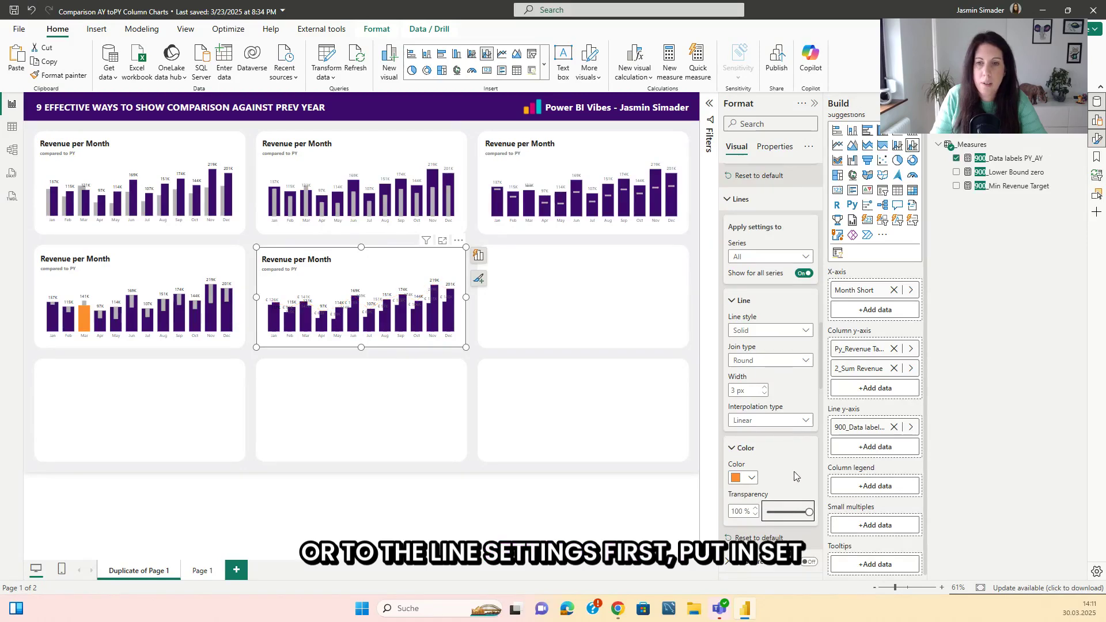
left_click_drag(772, 517, 824, 517)
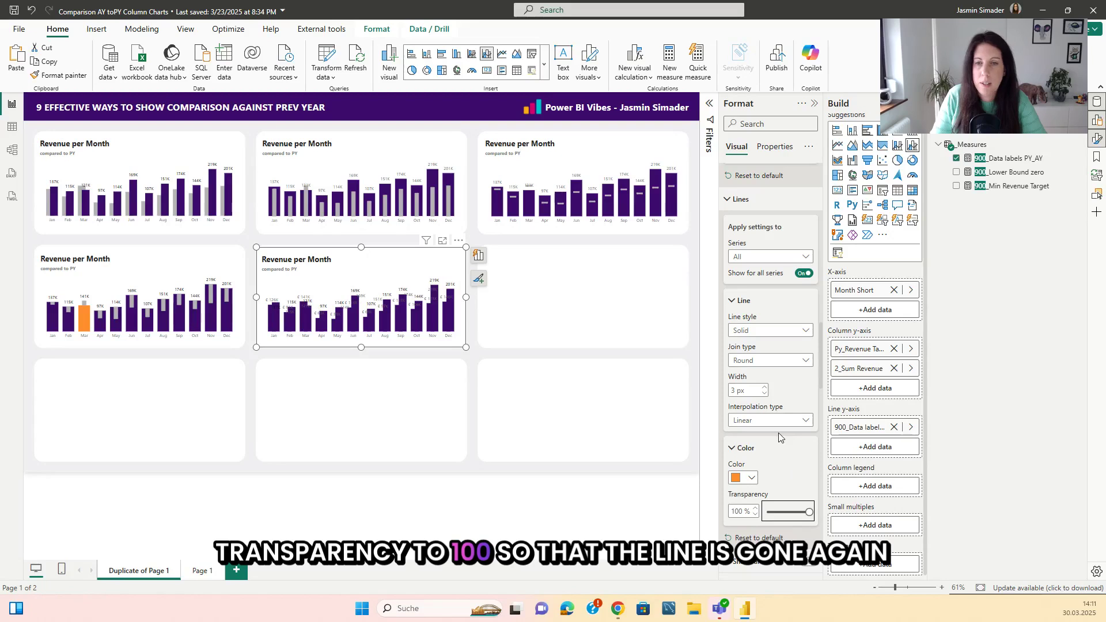
Turn off the fifth chart's data labels for the Py_Revenue Target and 2_Sum Revenue series
scroll(779, 436, "down", 10)
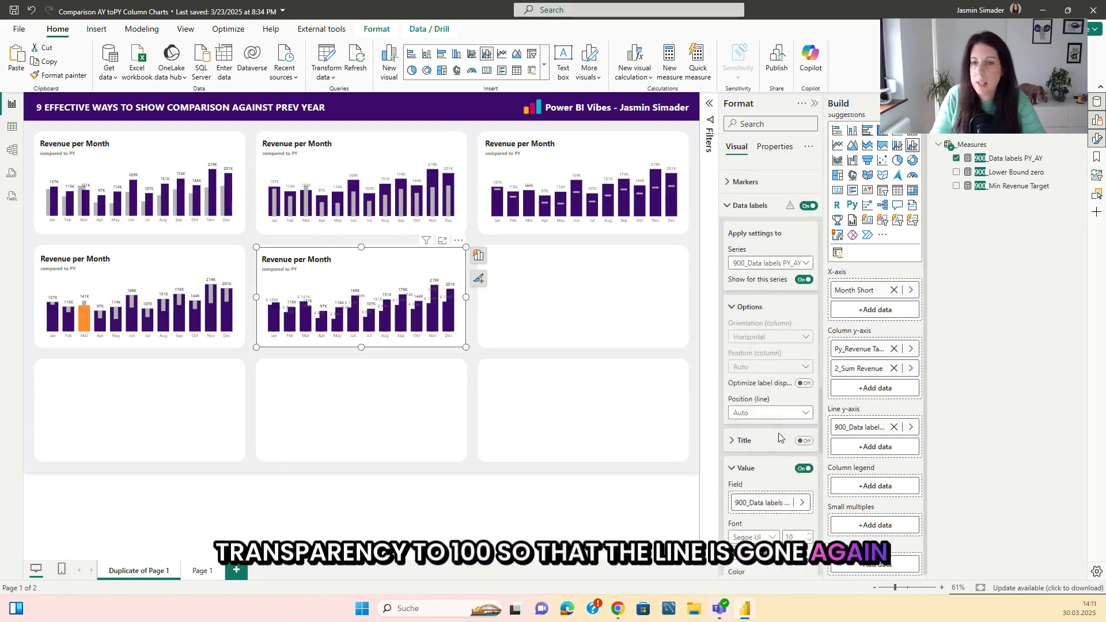
scroll(779, 437, "down", 10)
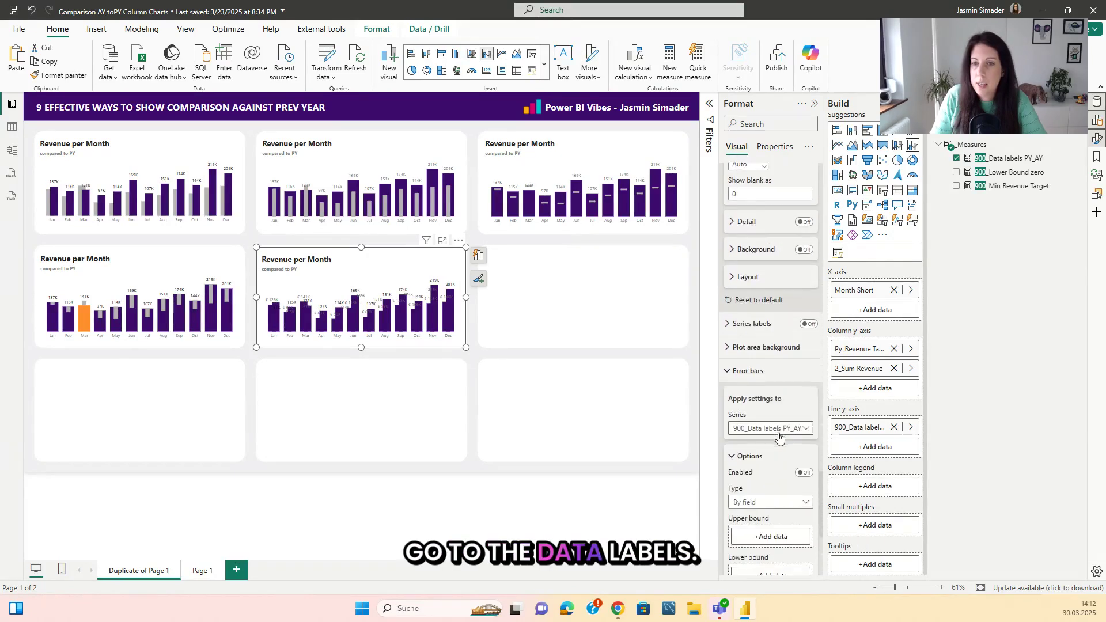
scroll(779, 436, "up", 10)
left_click(771, 263)
left_click(769, 281)
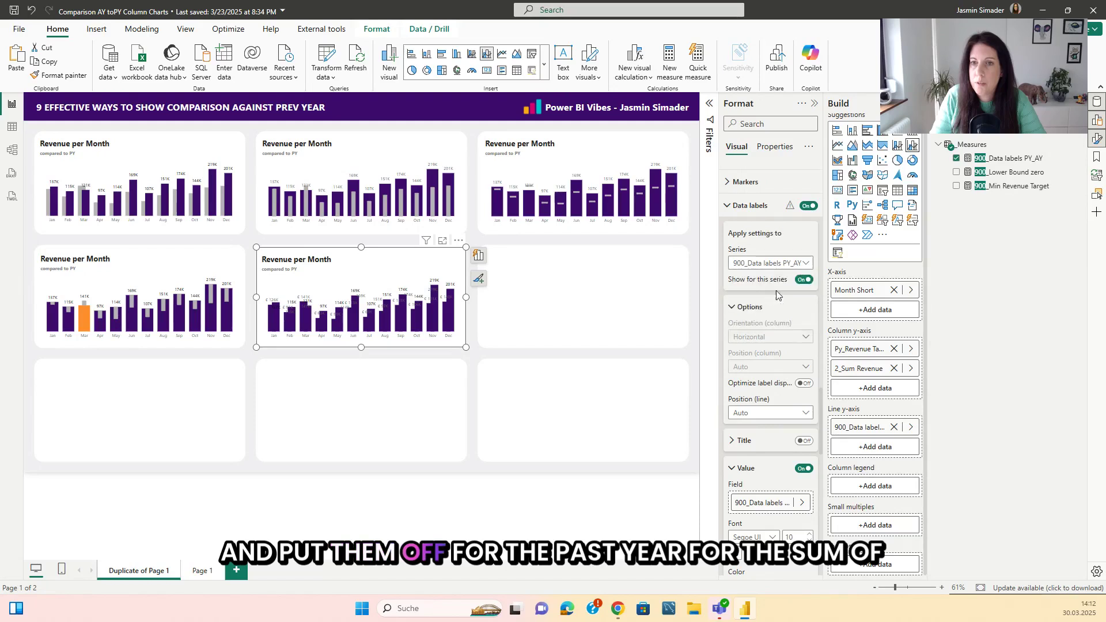
left_click(771, 263)
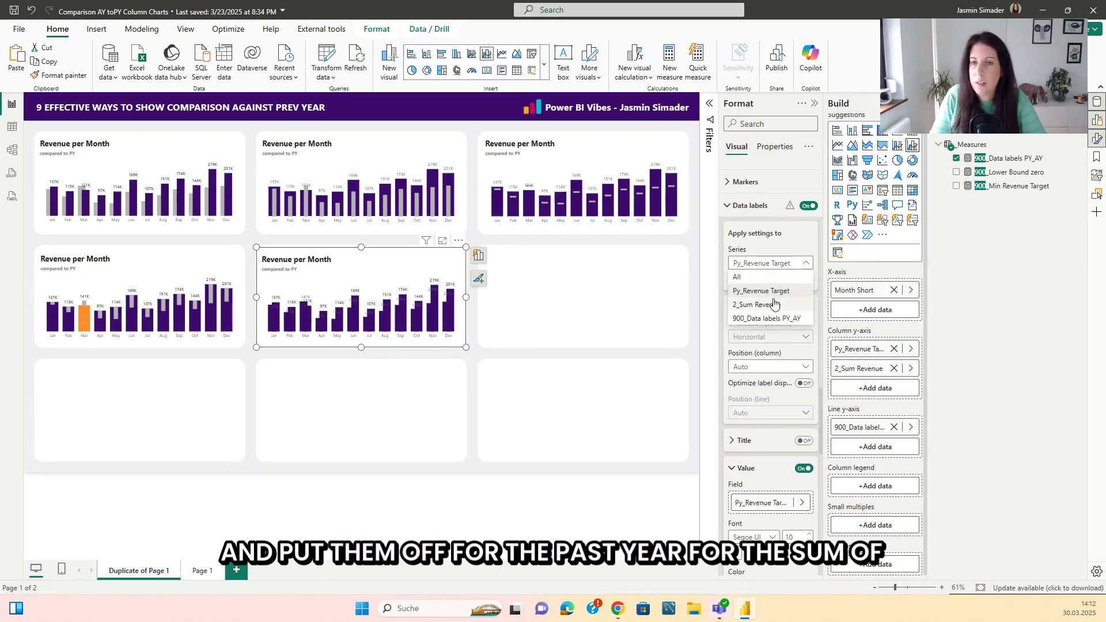
left_click(762, 301)
left_click(804, 279)
left_click(770, 263)
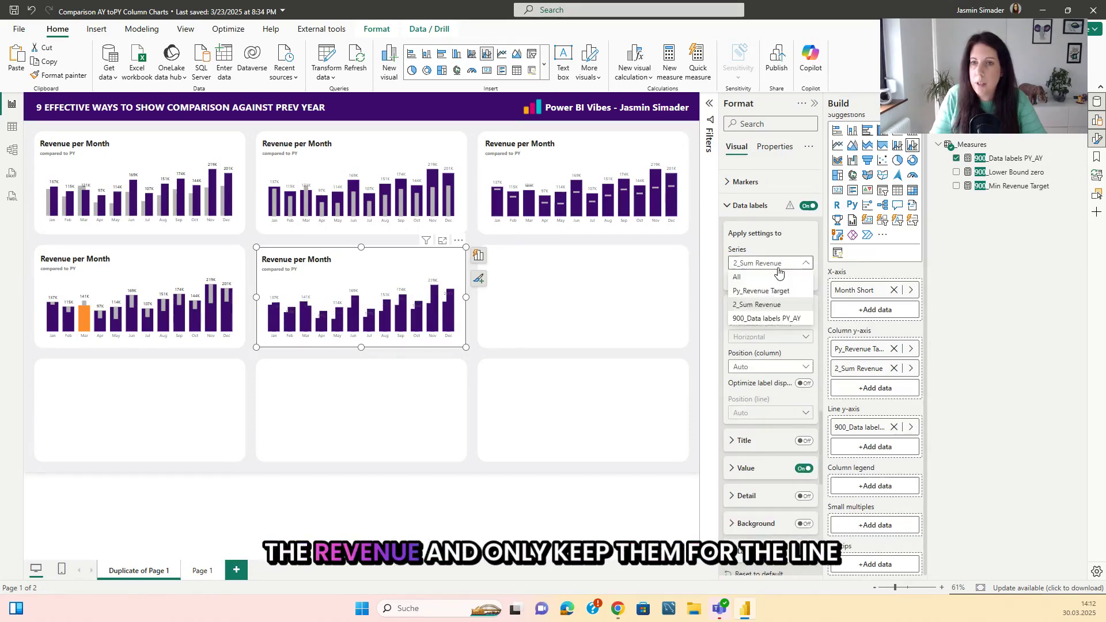
Set the data label color of the 900_Data labels PY_AY series in the fifth chart to black
left_click(770, 316)
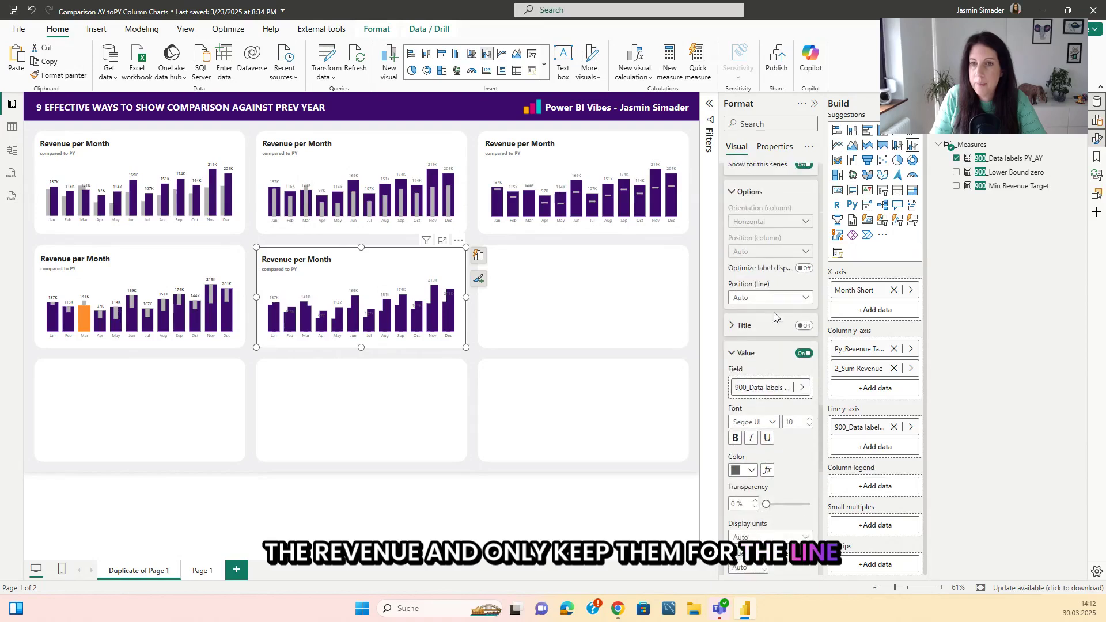
scroll(770, 314, "down", 2)
scroll(764, 320, "down", 3)
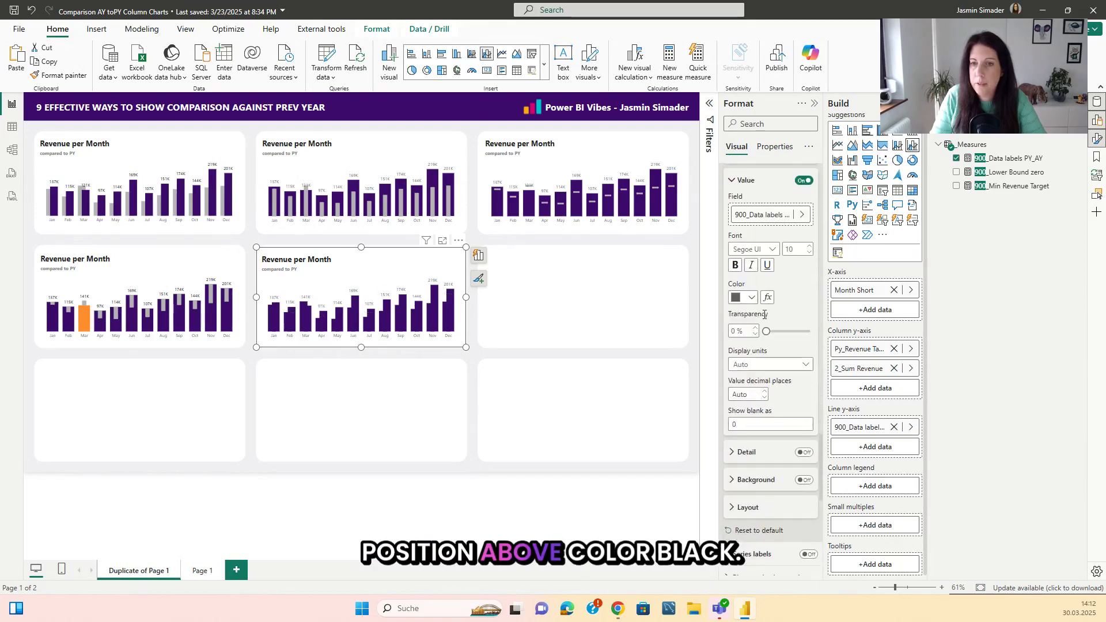
left_click(753, 297)
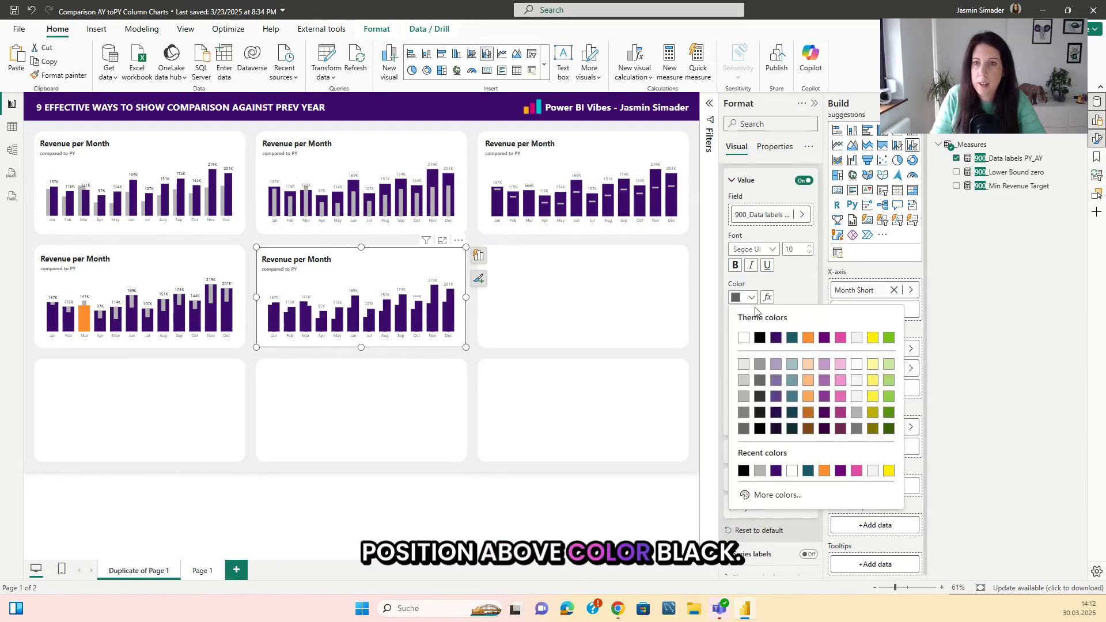
left_click(759, 340)
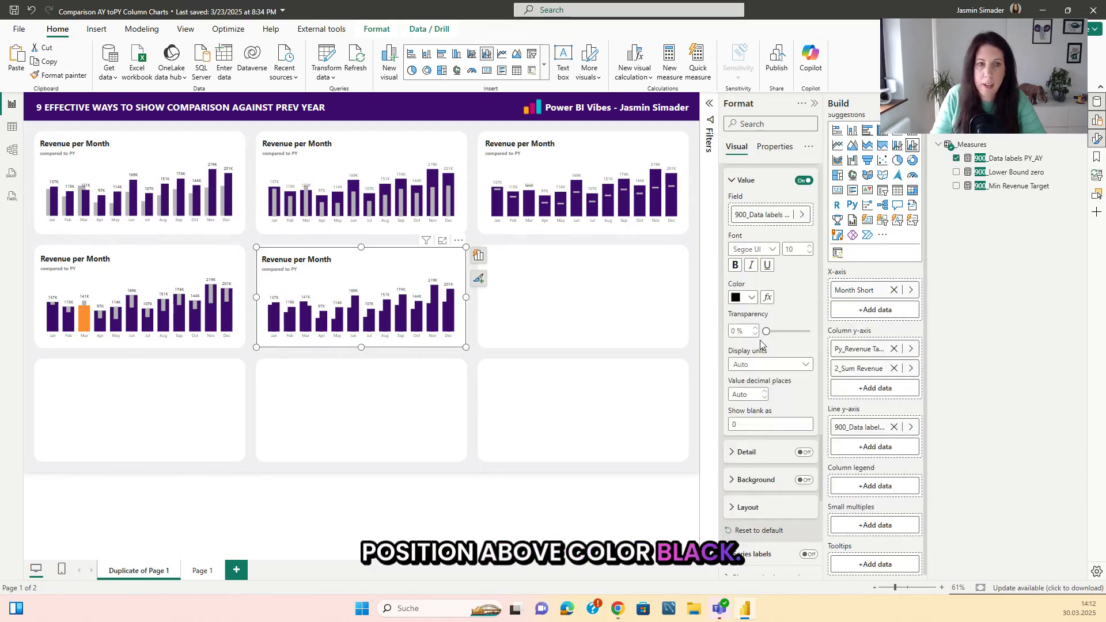
left_click(480, 239)
Set the space between series to 100% for all columns of the fifth chart
left_click(455, 299)
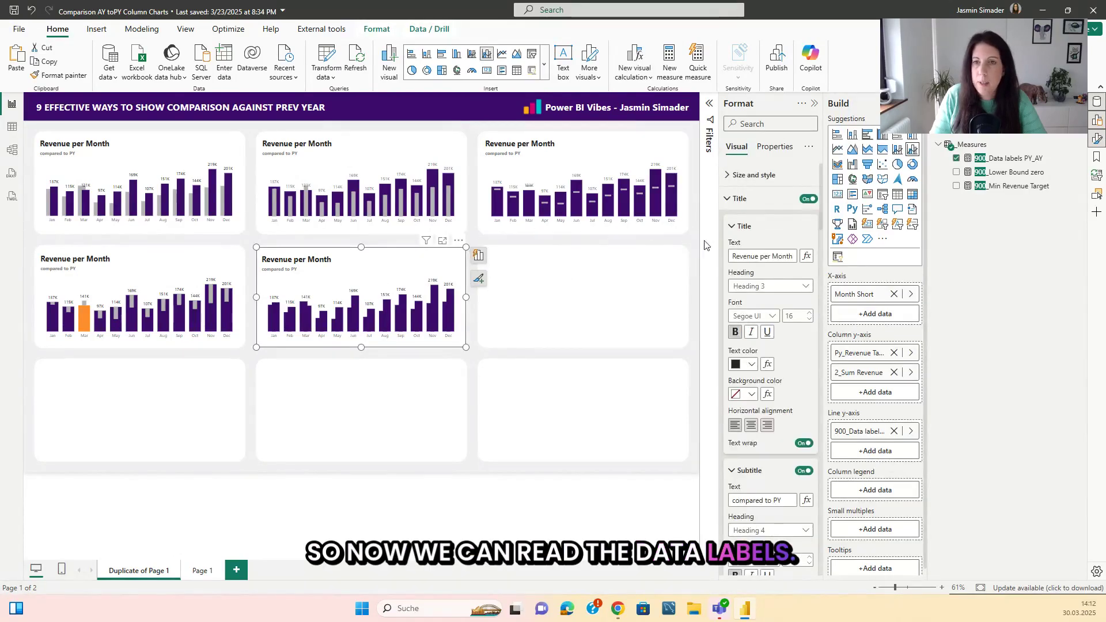
left_click(432, 330)
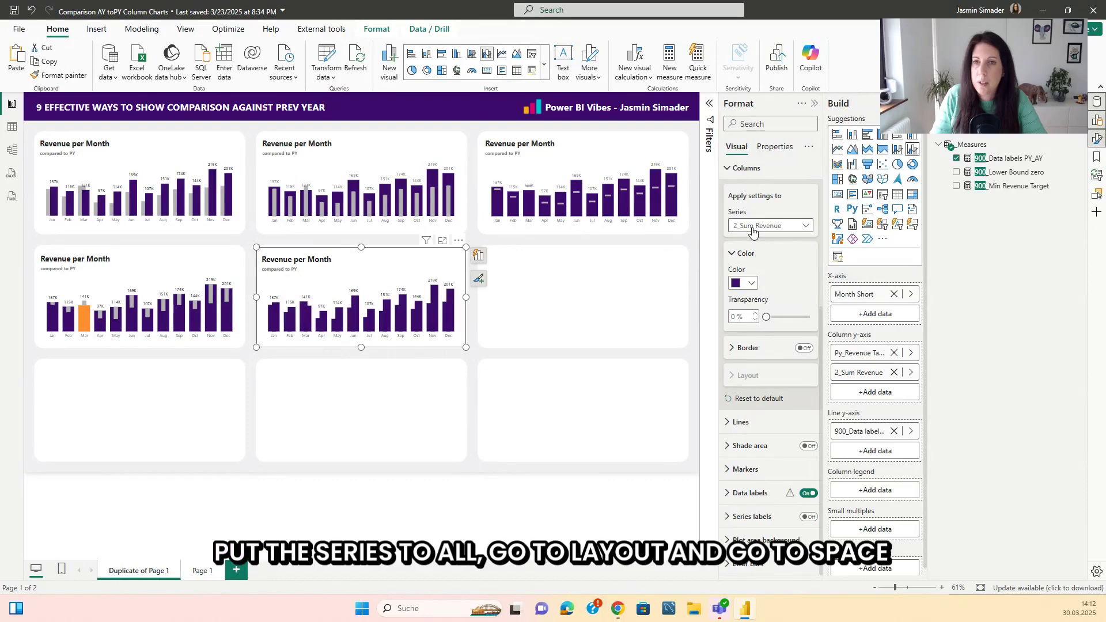
left_click(771, 225)
left_click(743, 240)
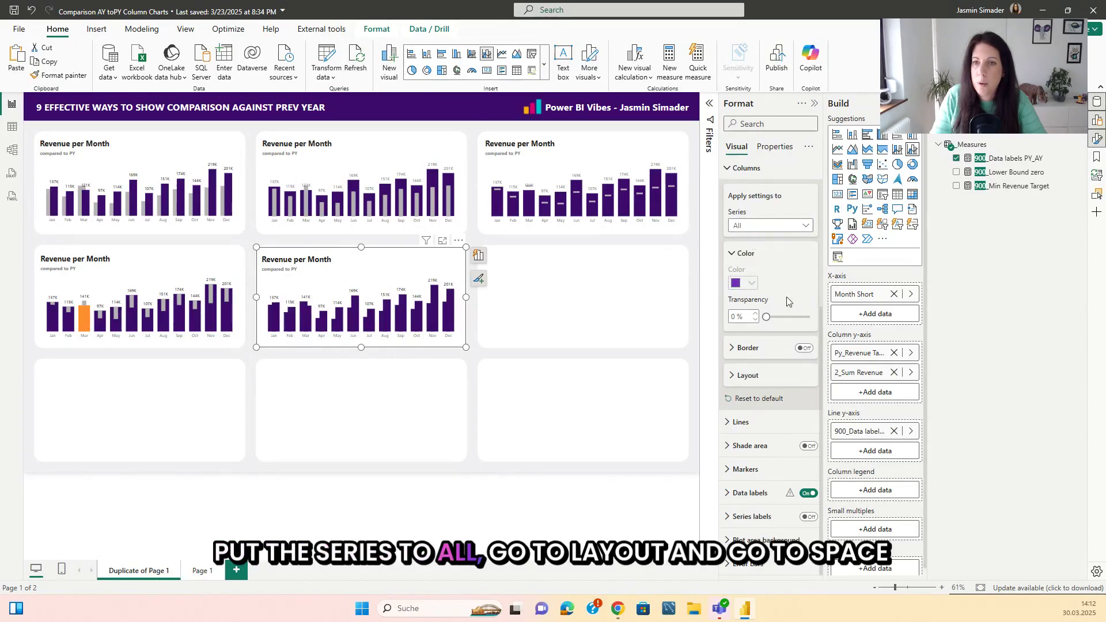
left_click(746, 377)
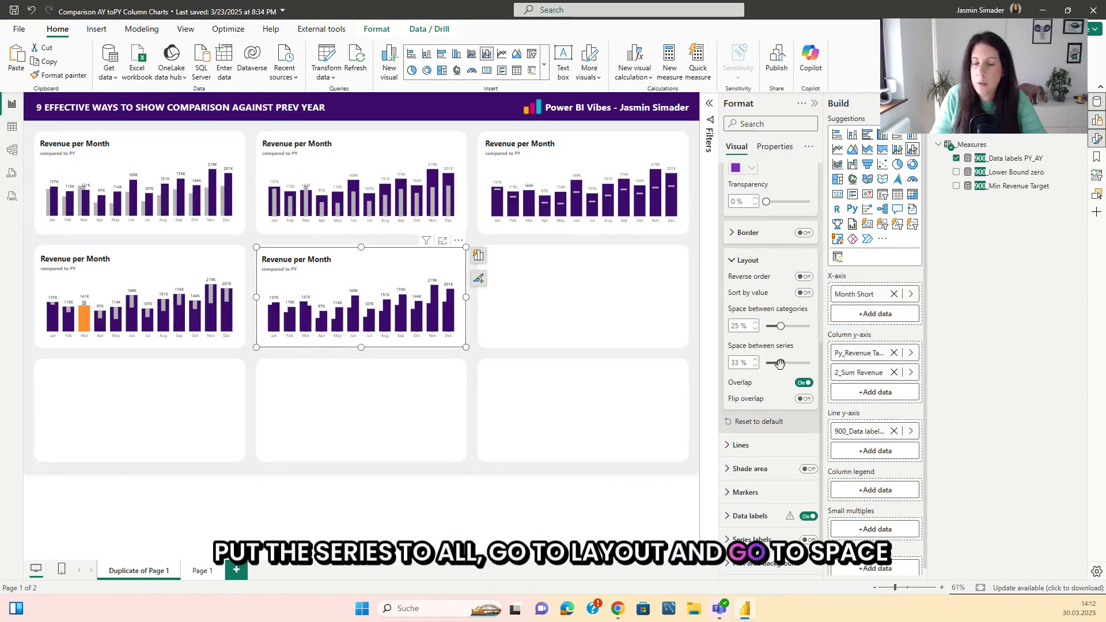
left_click_drag(780, 364, 762, 365)
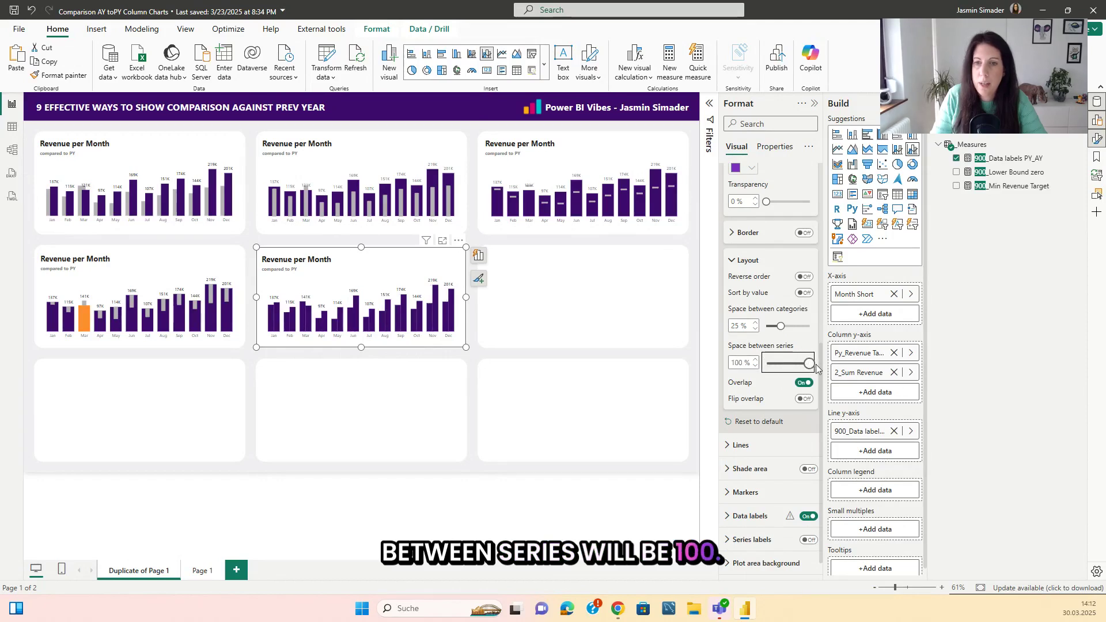
Color the Py_Revenue Target columns of the fifth chart grey
scroll(816, 369, "up", 3)
left_click(759, 287)
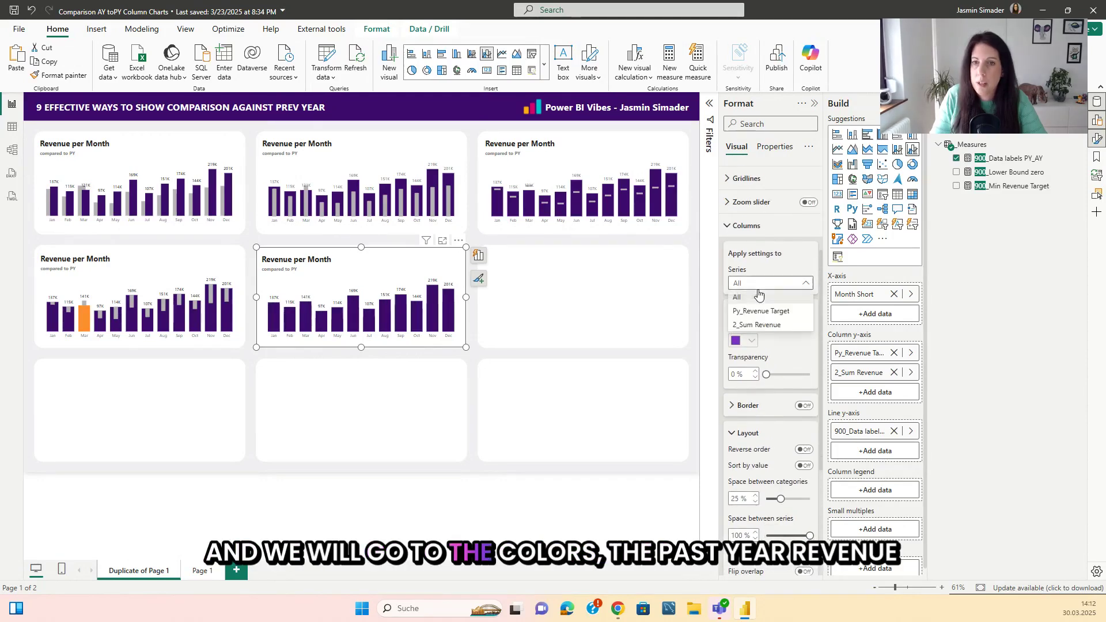
left_click(760, 311)
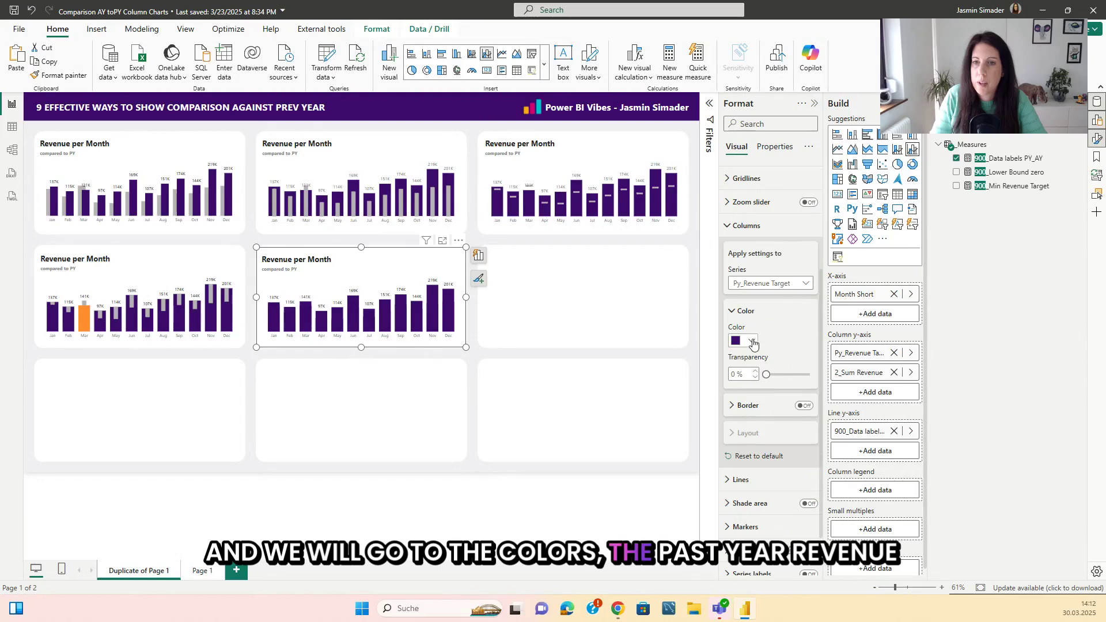
left_click(752, 341)
left_click(744, 438)
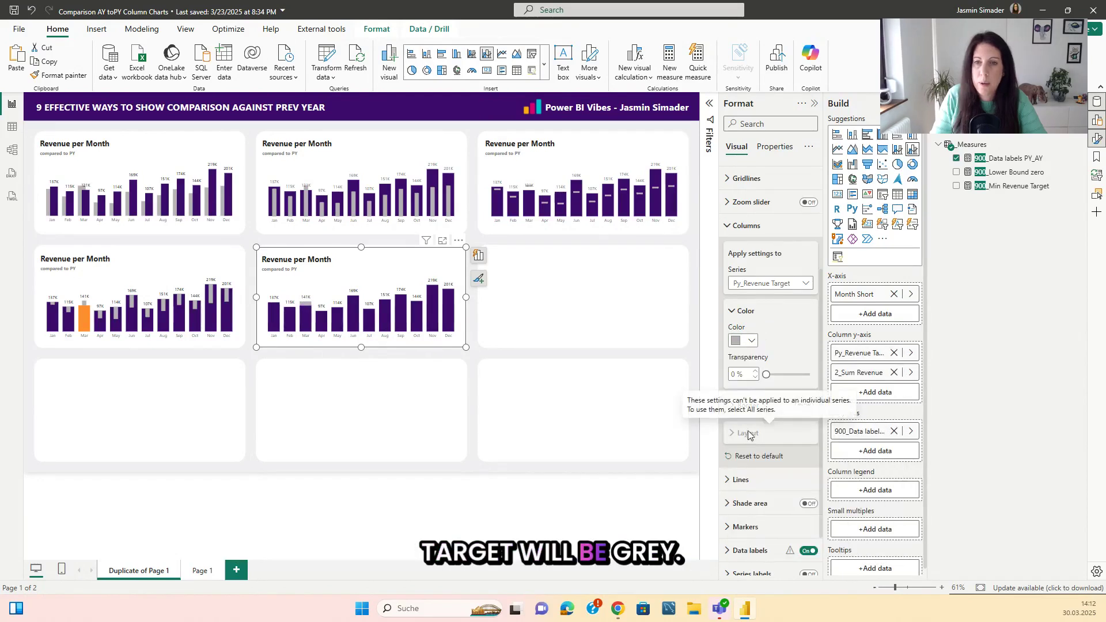
Enable error bars for the 2_Sum Revenue series of the fifth chart
left_click(475, 239)
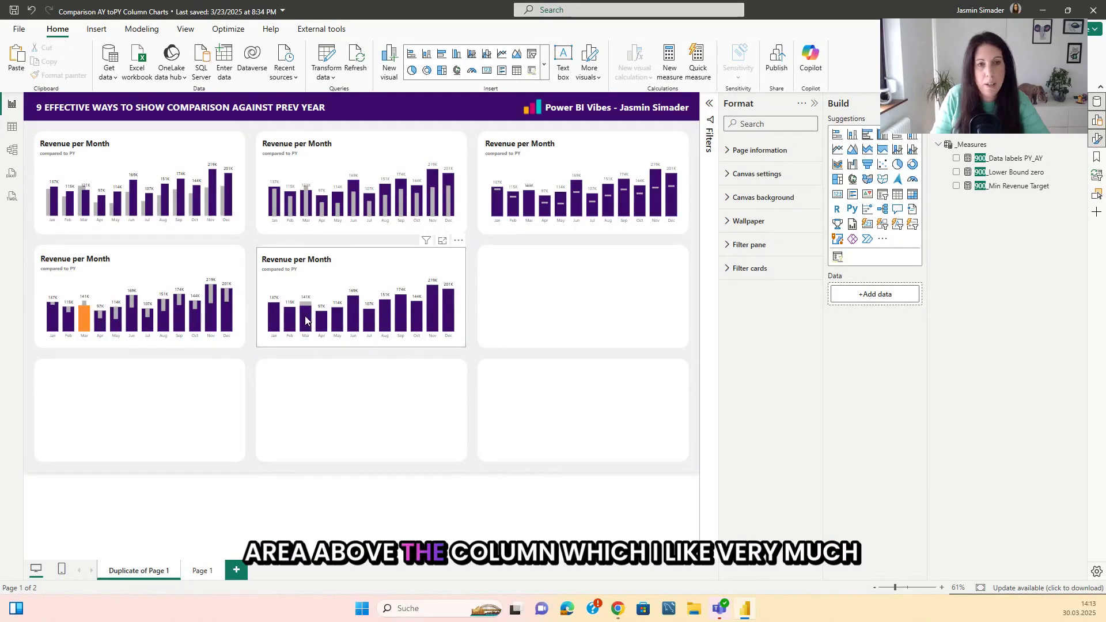
mouse_move(306, 321)
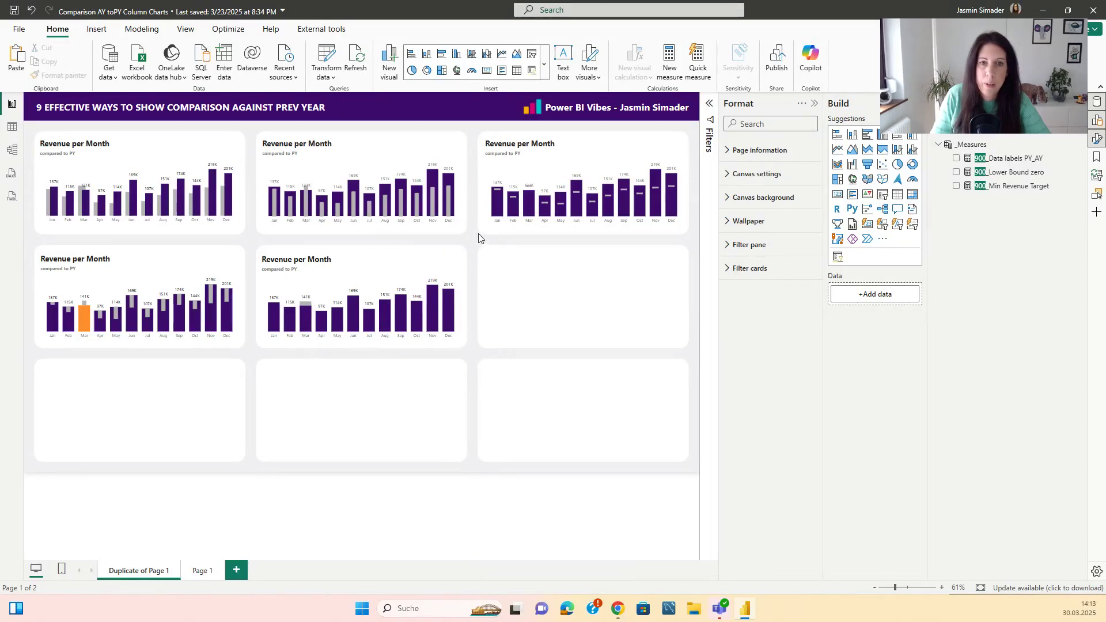
left_click(398, 267)
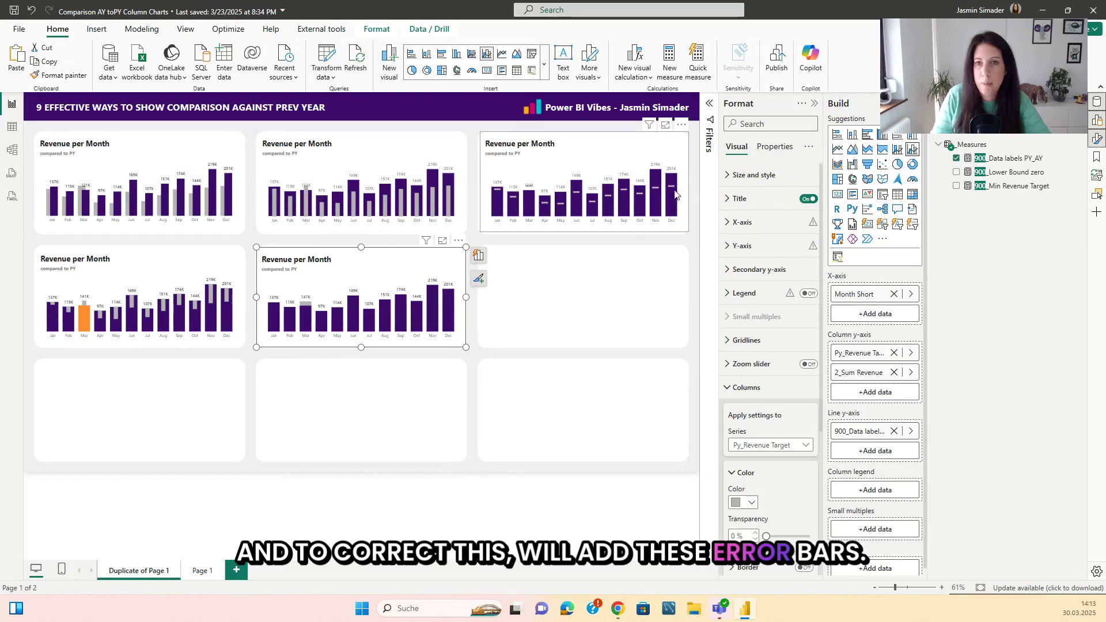
scroll(726, 345, "down", 4)
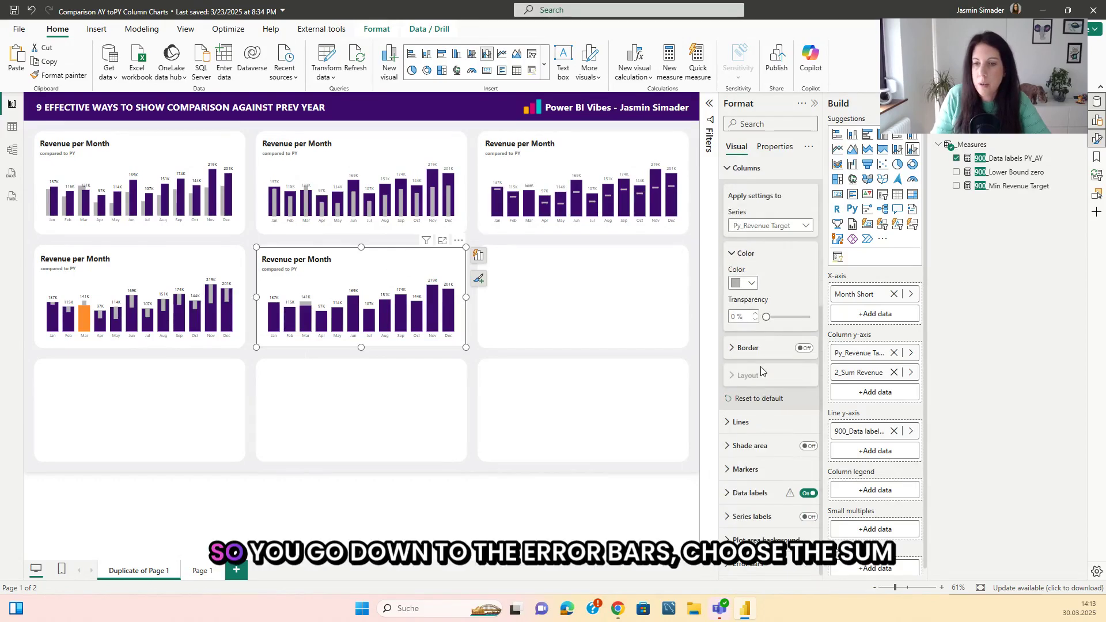
left_click(748, 563)
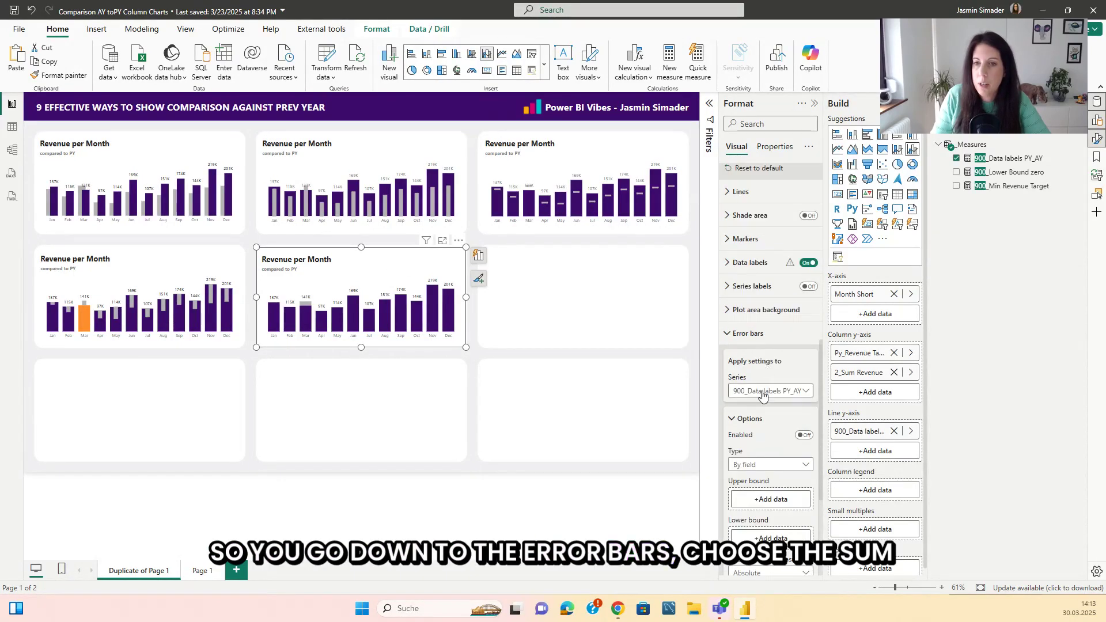
left_click(770, 391)
left_click(760, 433)
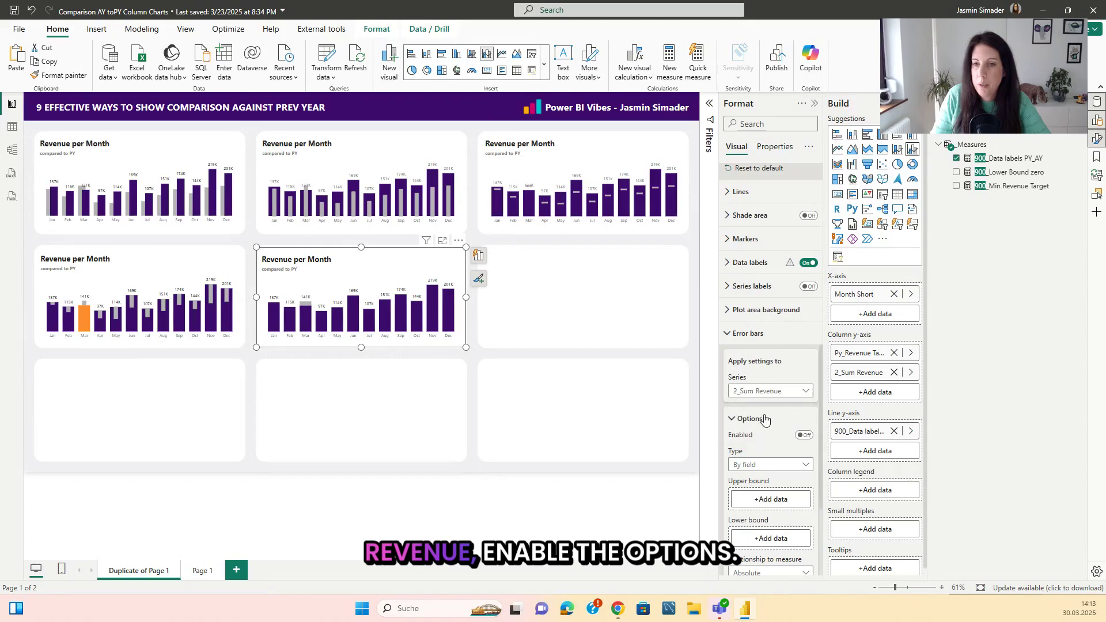
scroll(766, 420, "down", 2)
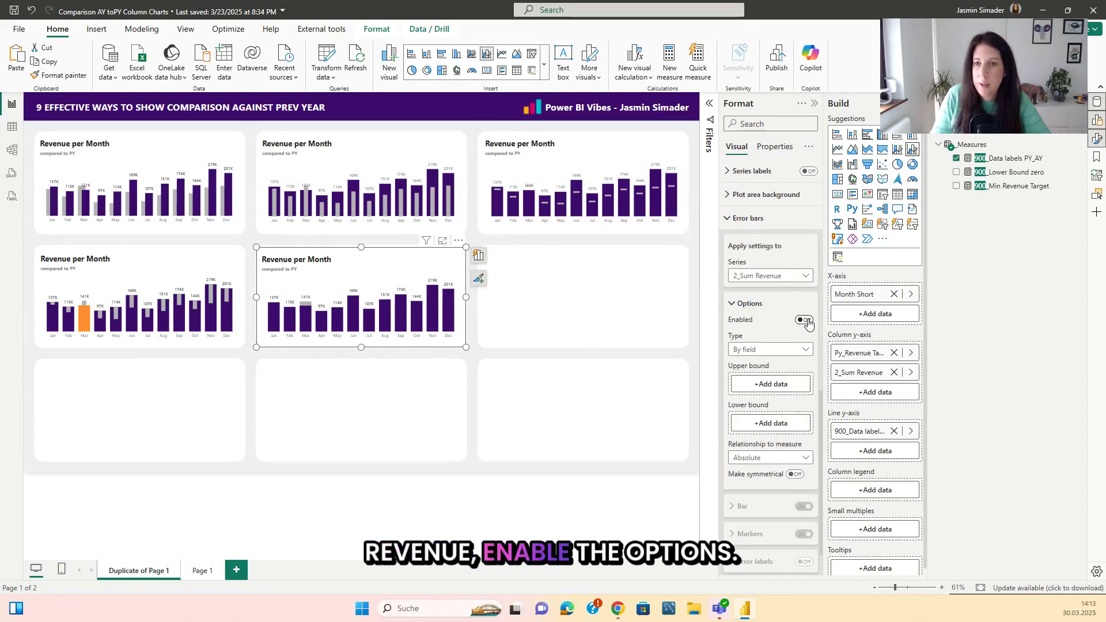
left_click(805, 320)
Set both the upper and lower bound of the fifth chart's error bars to Py_Revenue Target
left_click(761, 391)
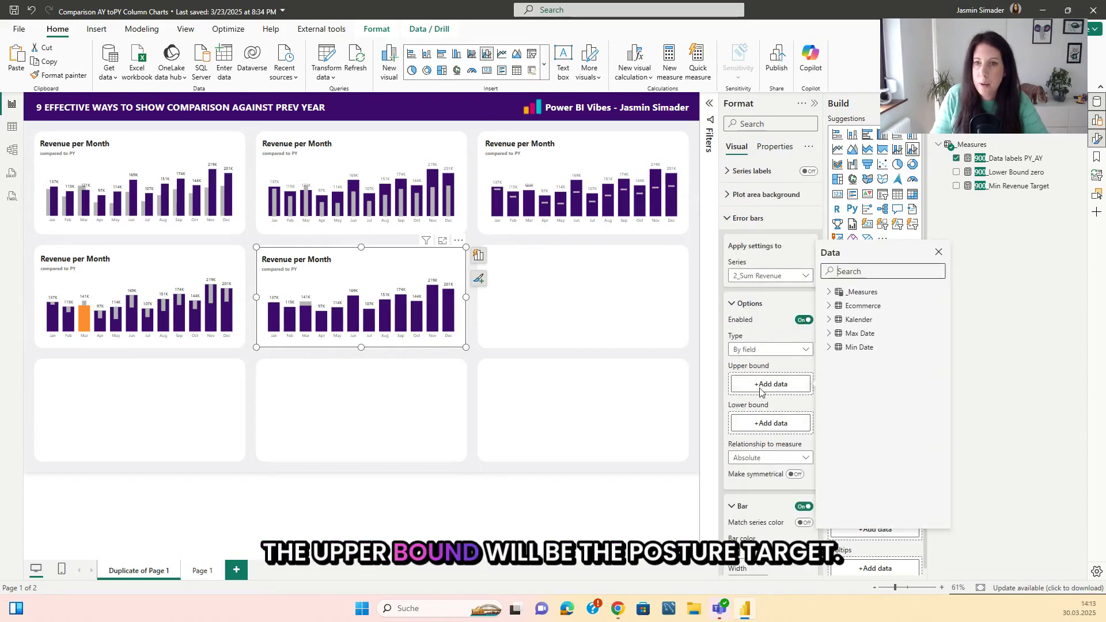
left_click(766, 426)
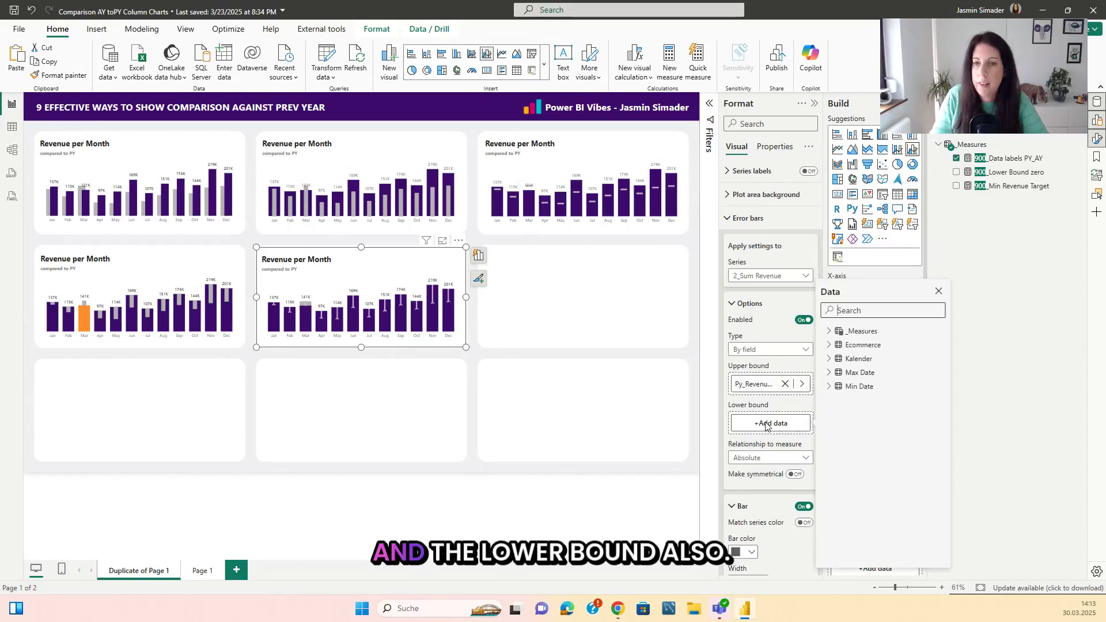
type("targe")
left_click(847, 387)
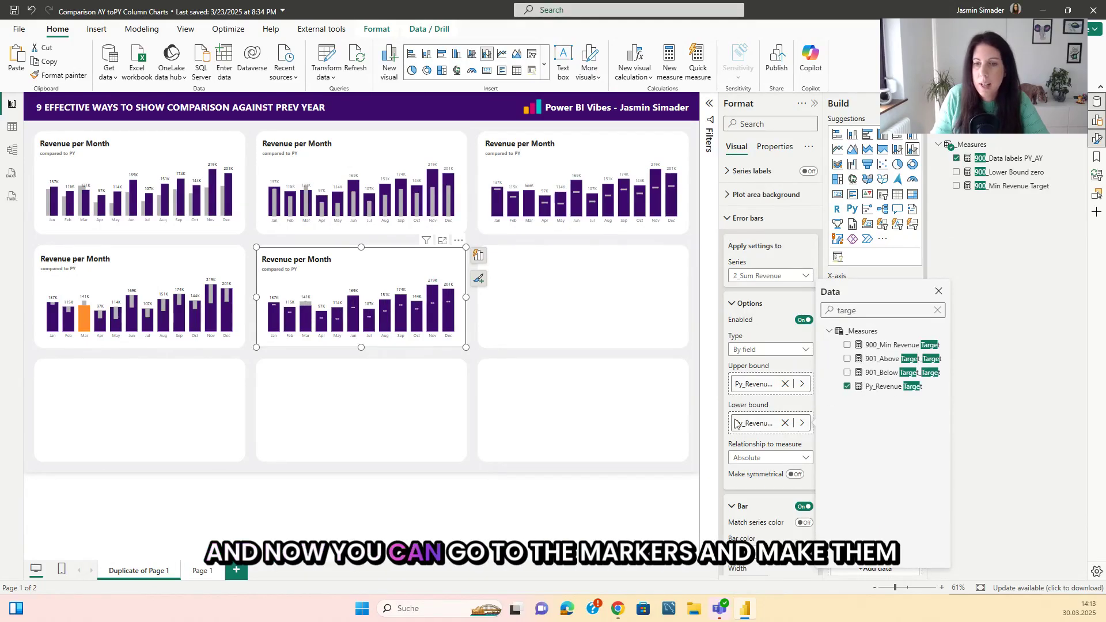
Set the border size of the fifth chart's error bars to 0 px and their bar color to light grey
scroll(765, 448, "down", 5)
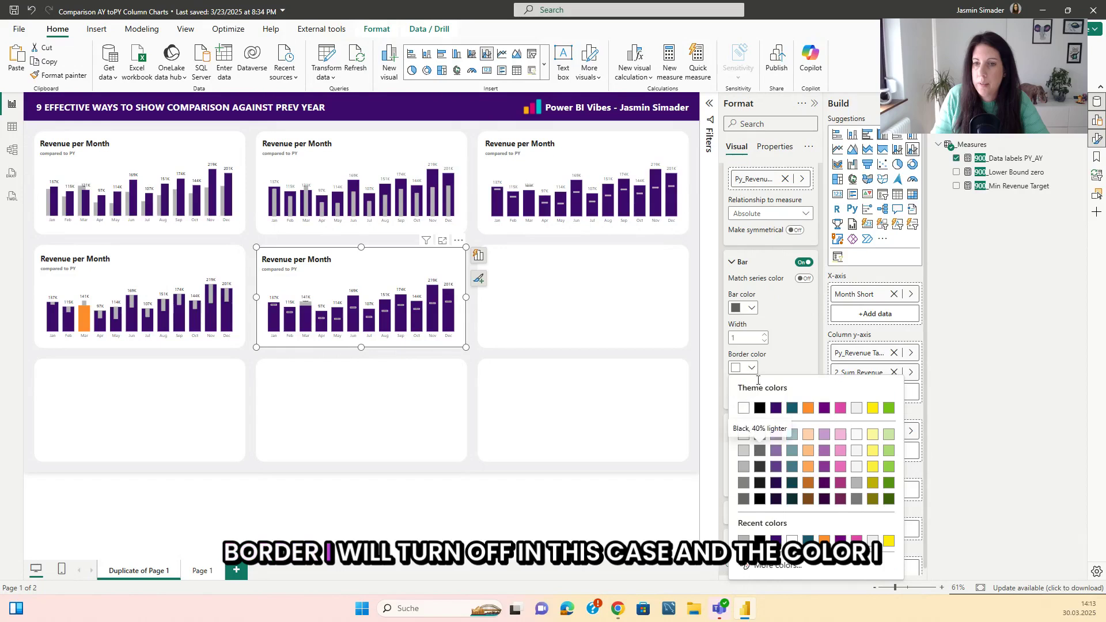
left_click(753, 372)
left_click(765, 402)
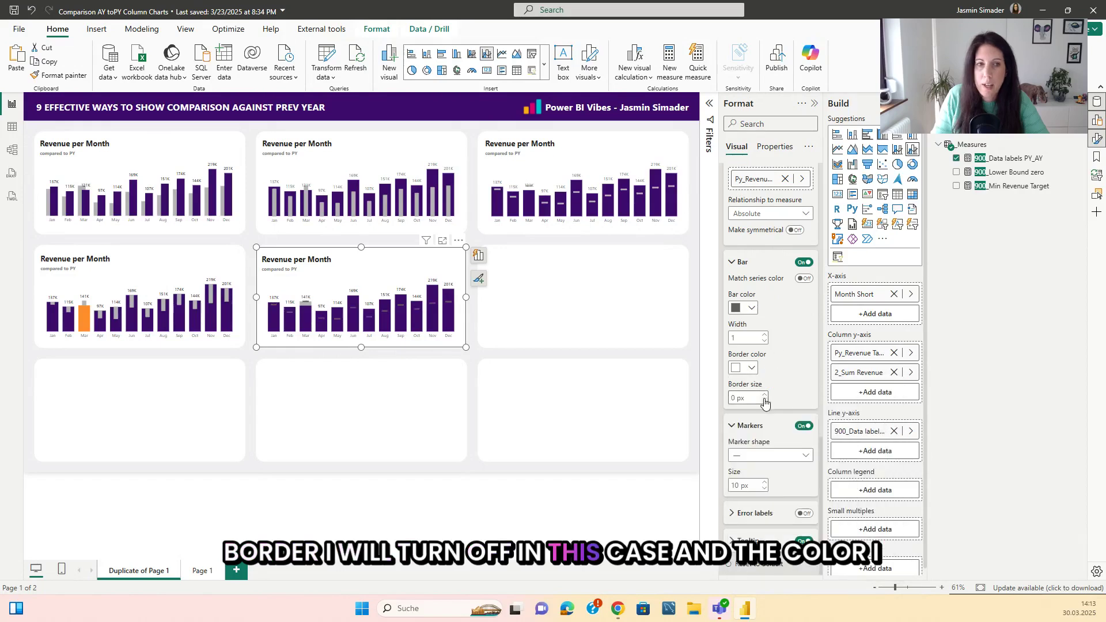
left_click(745, 308)
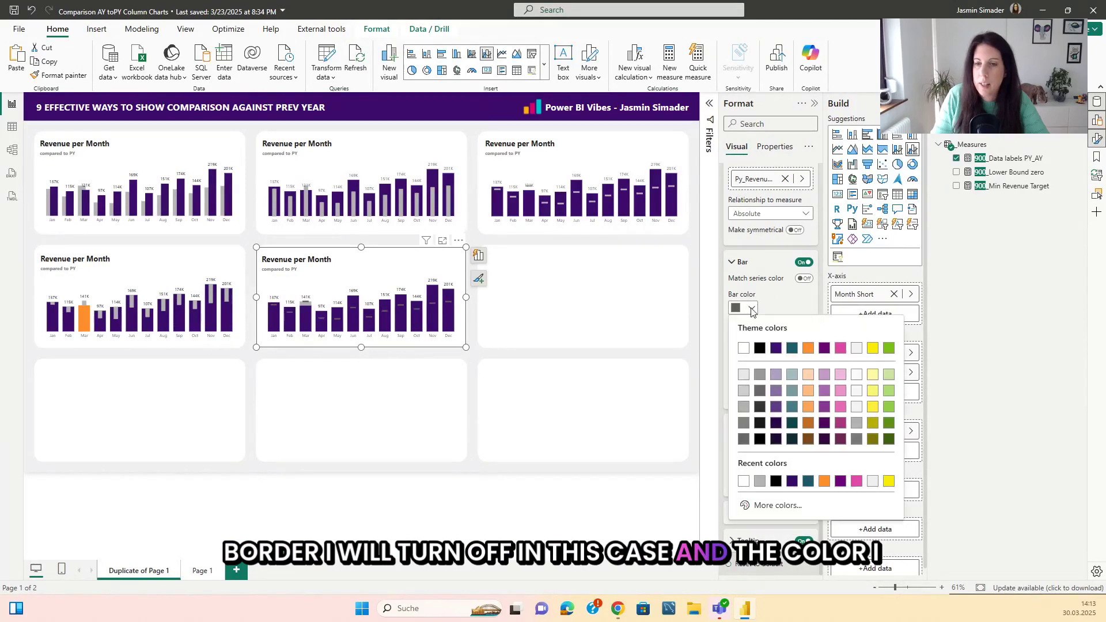
left_click(745, 375)
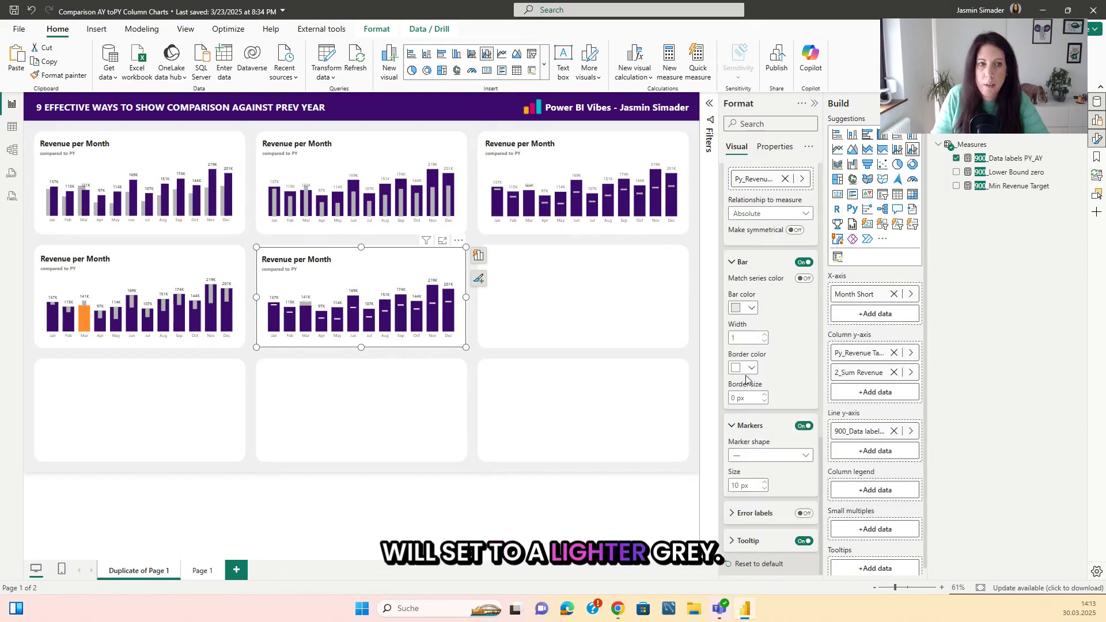
left_click(478, 353)
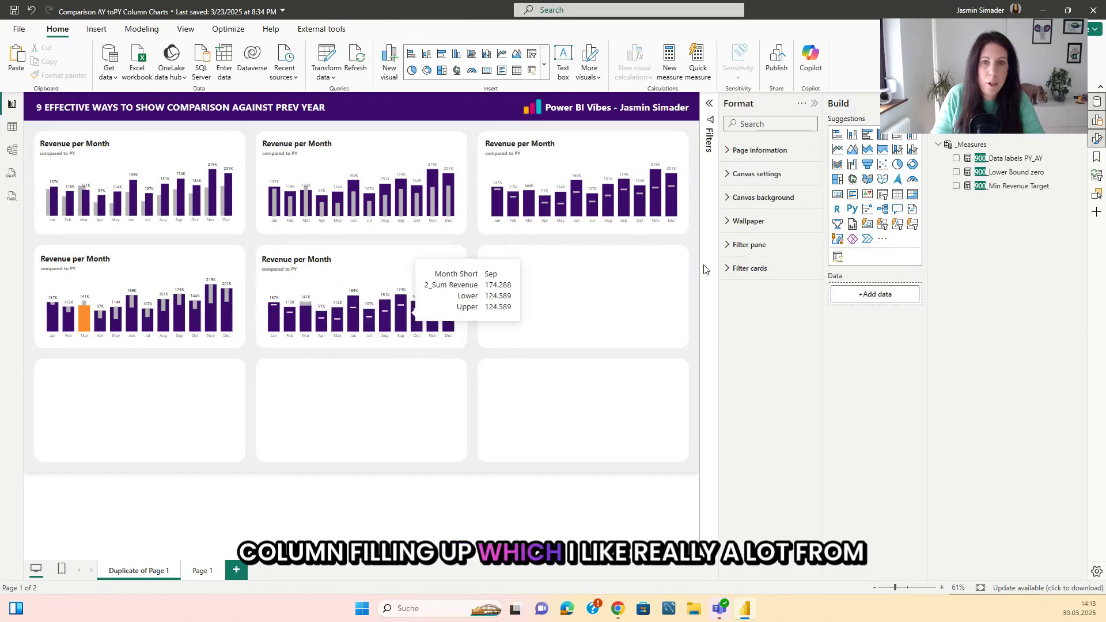
left_click(815, 103)
scroll(497, 363, "up", 5, "ctrl")
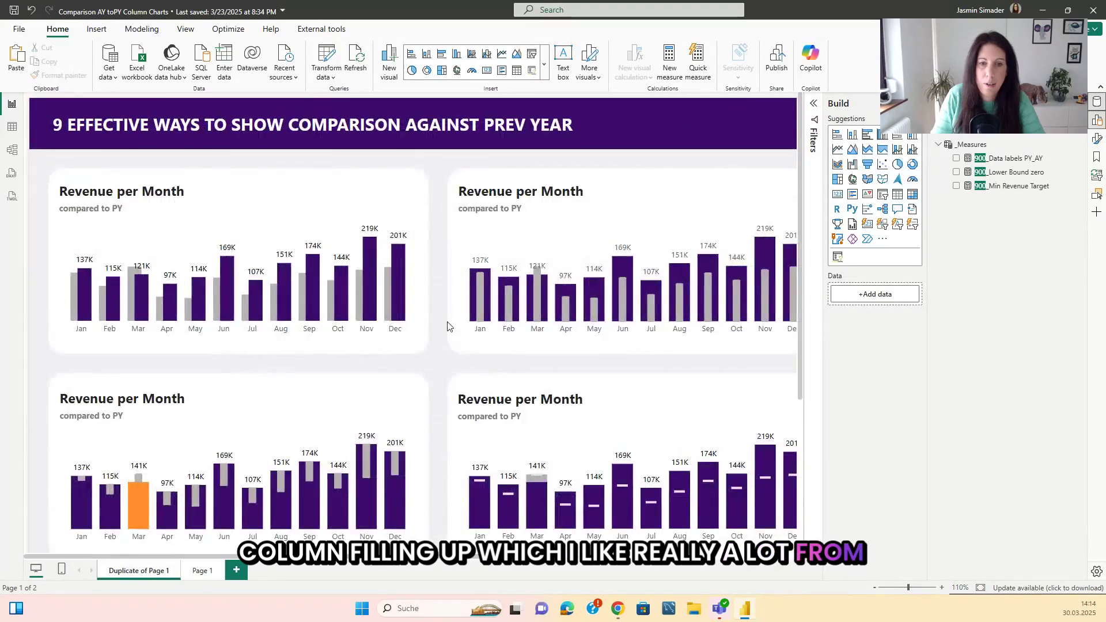
scroll(450, 455, "right", 3)
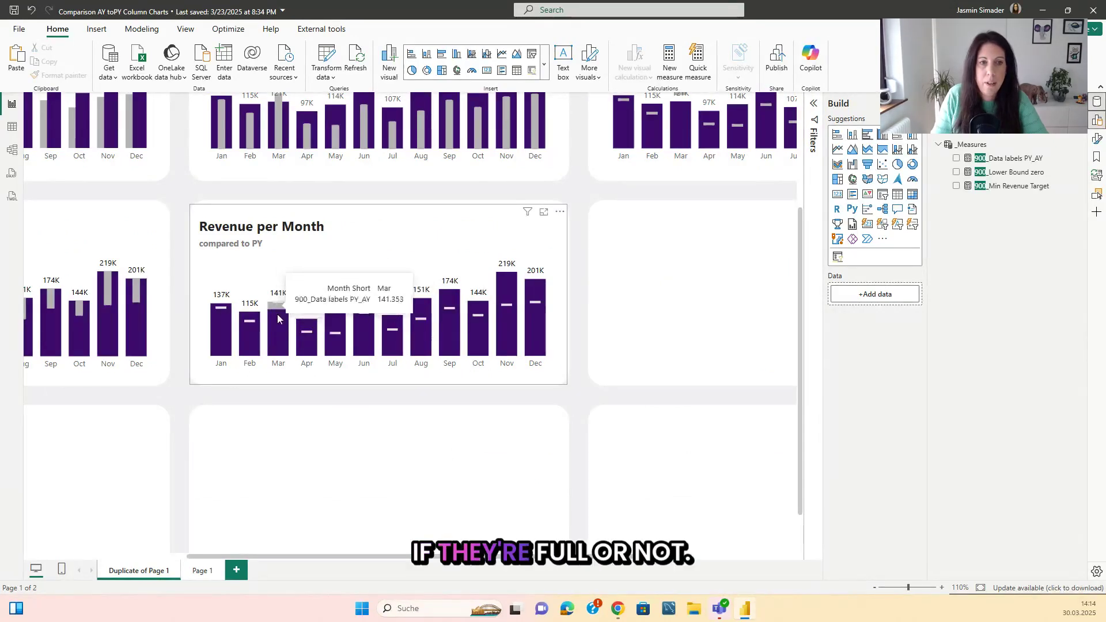
mouse_move(374, 317)
scroll(573, 240, "down", 4)
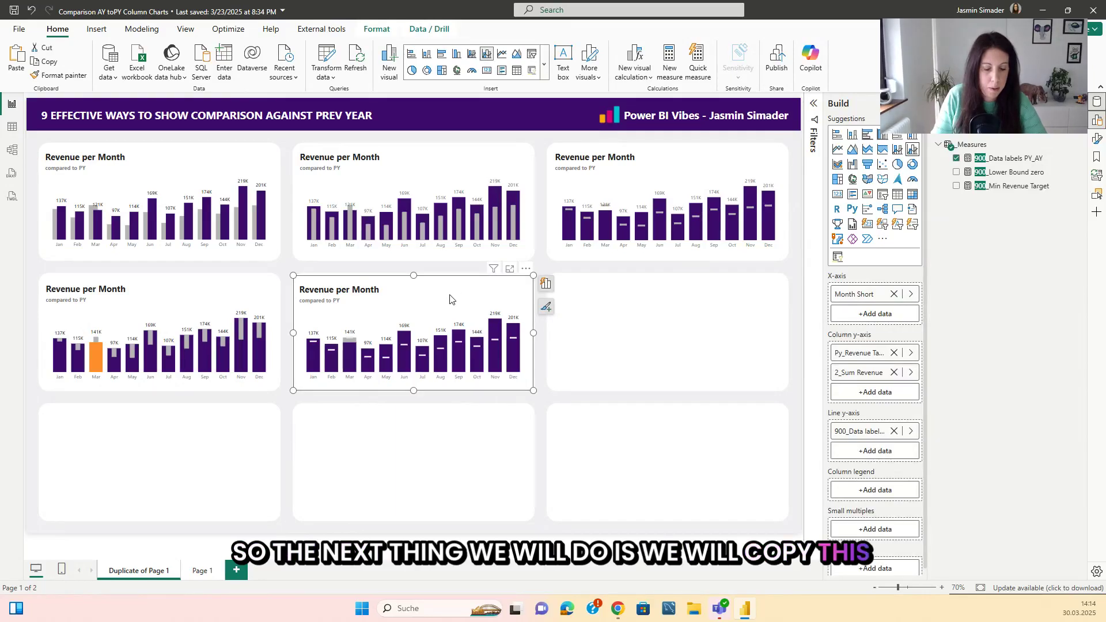
Duplicate the fifth chart and place the copy in the empty sixth tile at the end of the middle row
key("ctrl+c")
key("ctrl+v")
left_click_drag(447, 311, 696, 301)
left_click(709, 273)
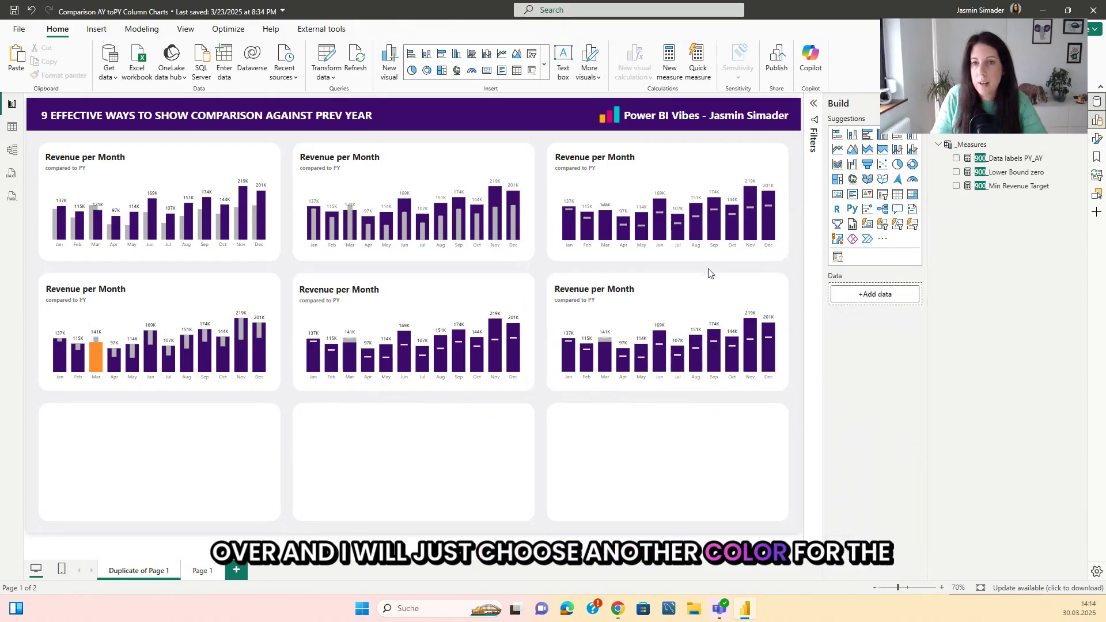
Color the Py_Revenue Target columns of the sixth chart orange
left_click(700, 306)
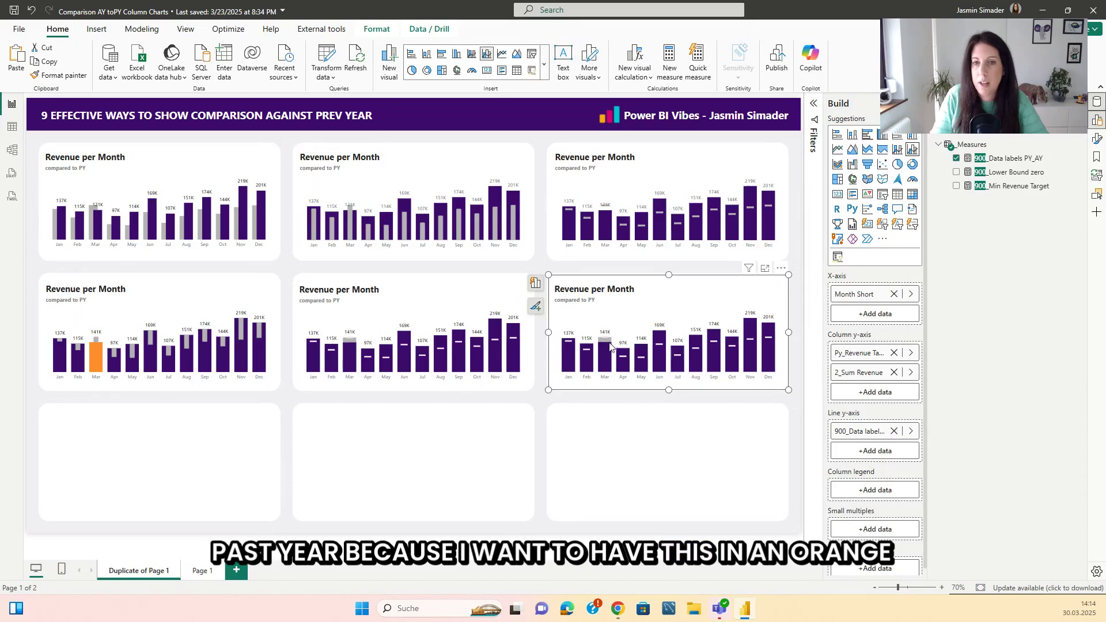
mouse_move(611, 346)
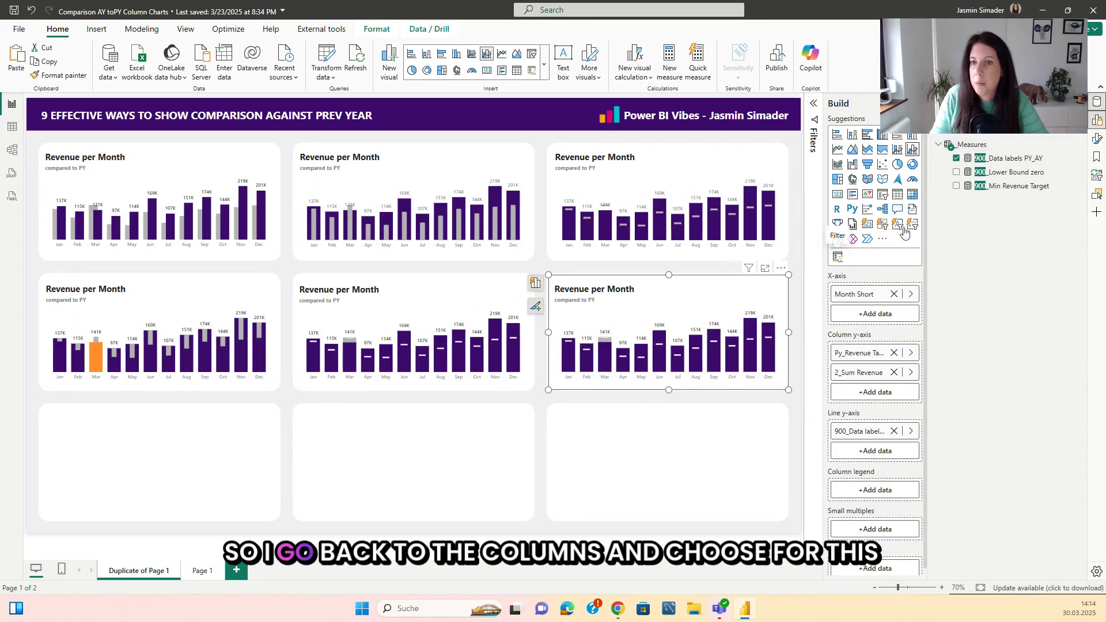
left_click(1097, 141)
left_click(743, 272)
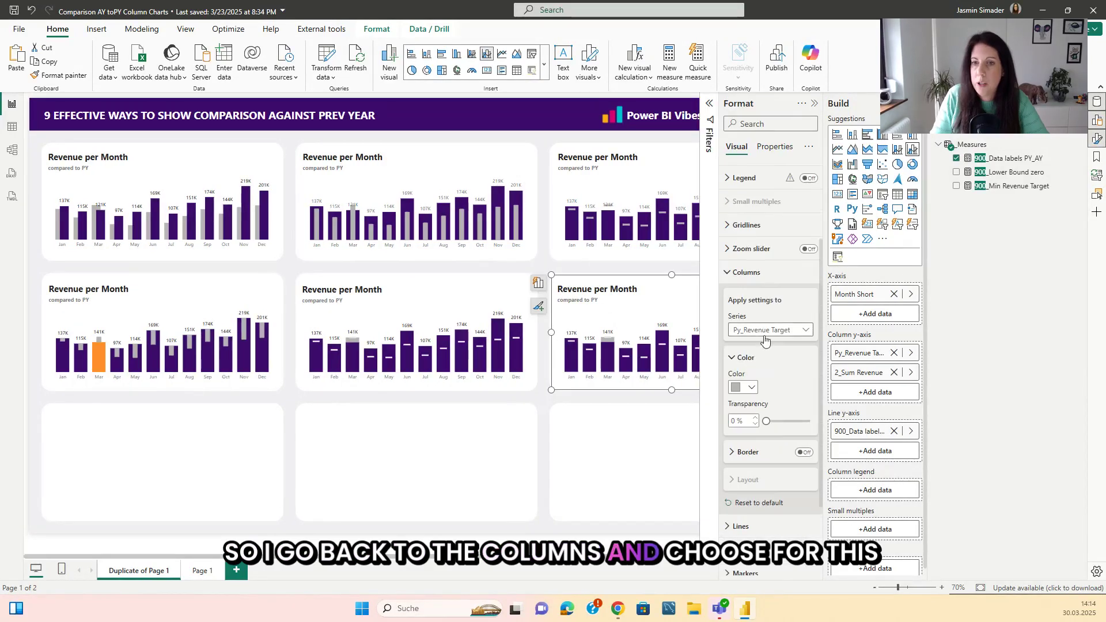
left_click(753, 388)
left_click(808, 205)
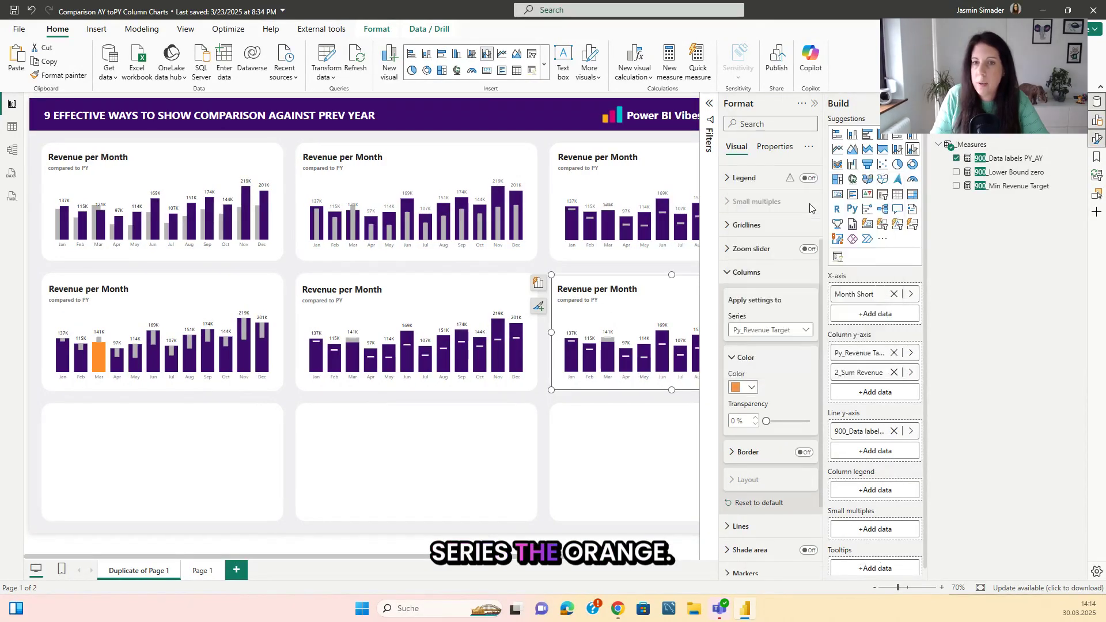
left_click(642, 272)
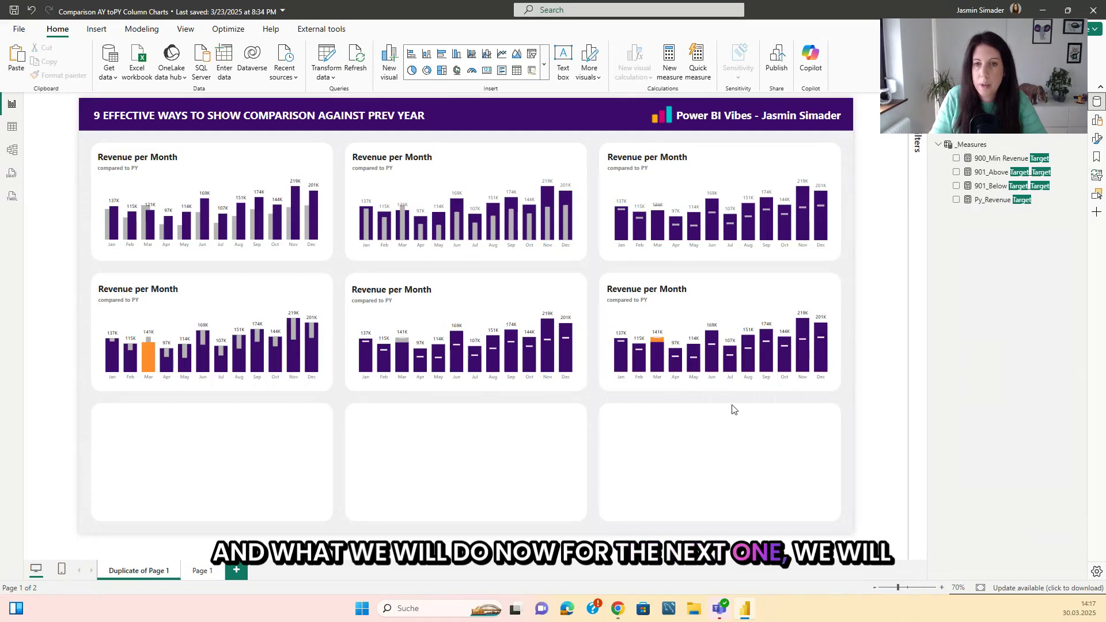
Copy the fourth chart into the empty seventh tile and review the formulas of 901_Above Target_Target and 901_Below Target_Target
left_click(281, 301)
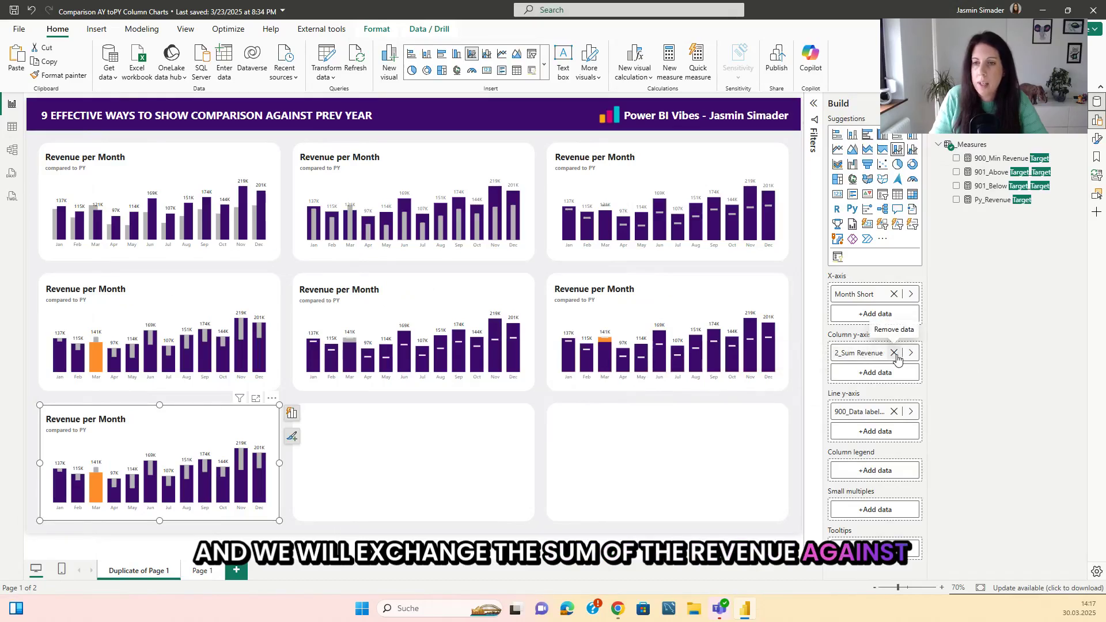
left_click(993, 172)
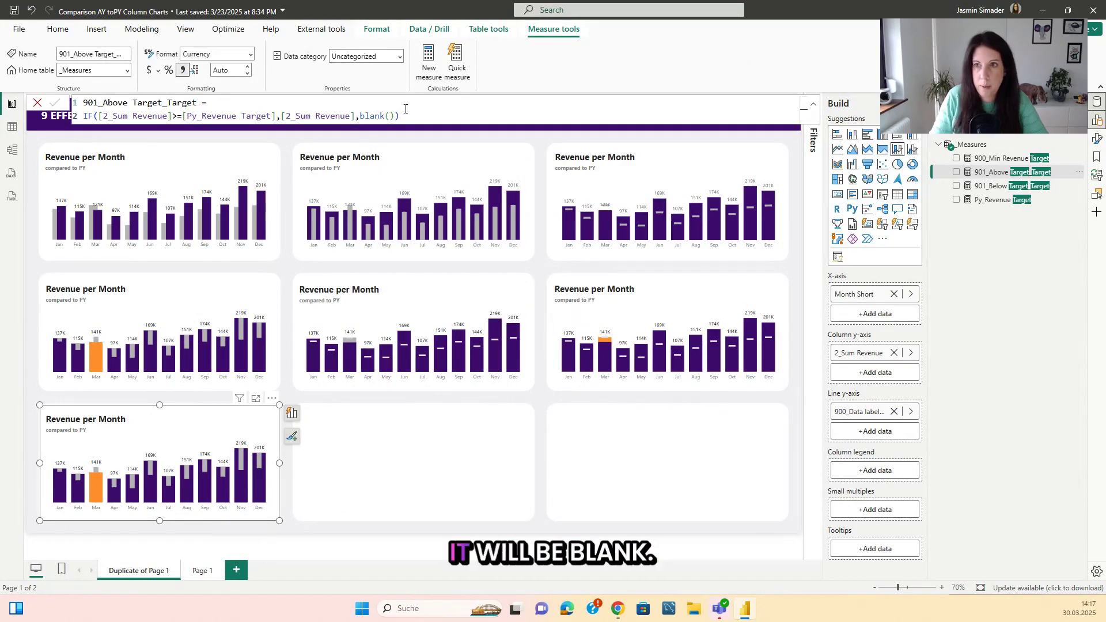
left_click(1003, 188)
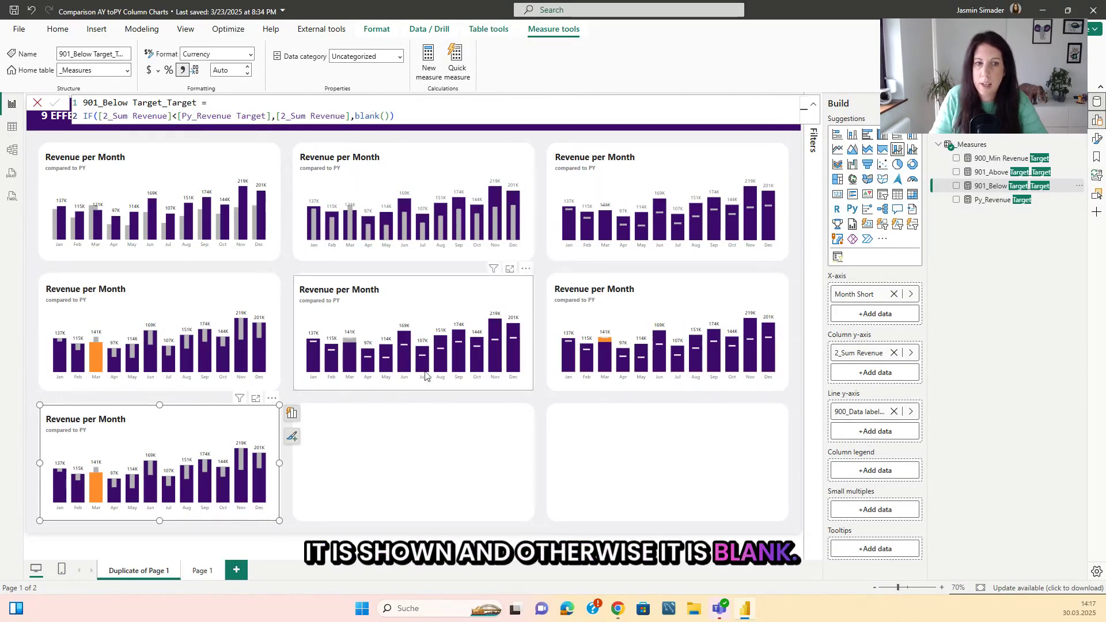
Replace 2_Sum Revenue on the seventh chart's column y-axis with 901_Above Target_Target and 901_Below Target_Target
left_click(894, 353)
left_click_drag(991, 171, 877, 356)
left_click(957, 186)
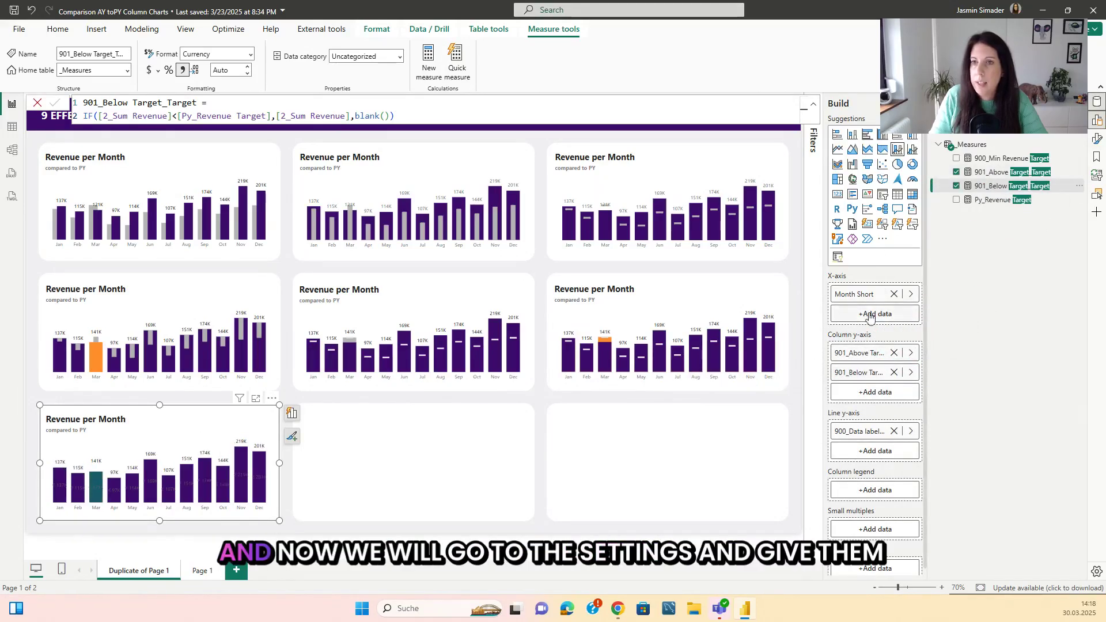
Color the 901_Below Target_Target columns of the seventh chart orange and select the 901_Above Target_Target series
left_click(1100, 142)
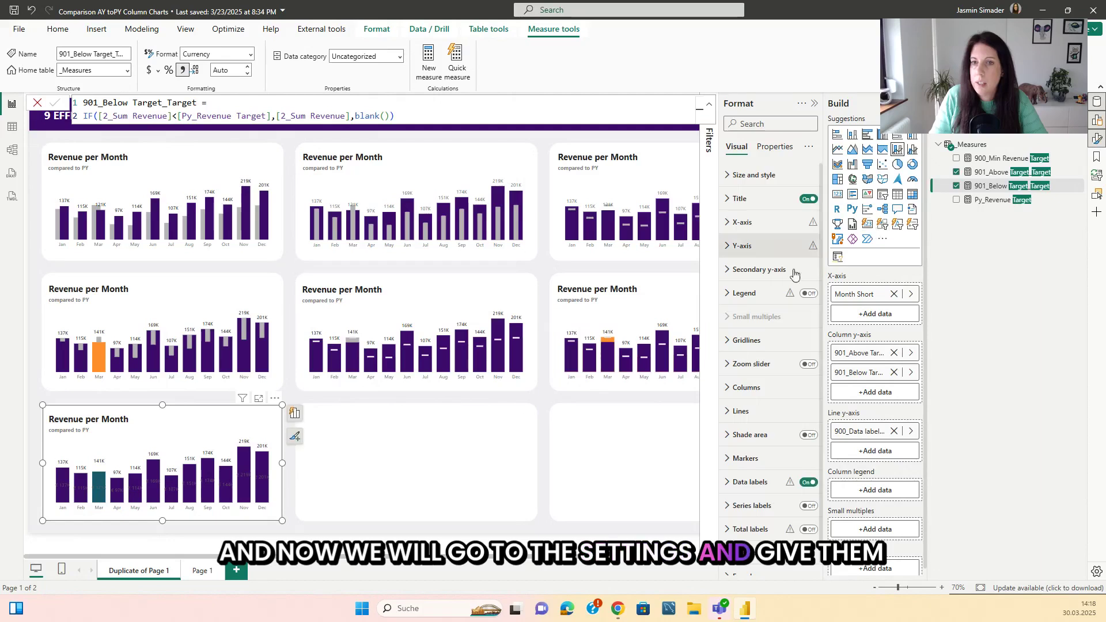
left_click(747, 388)
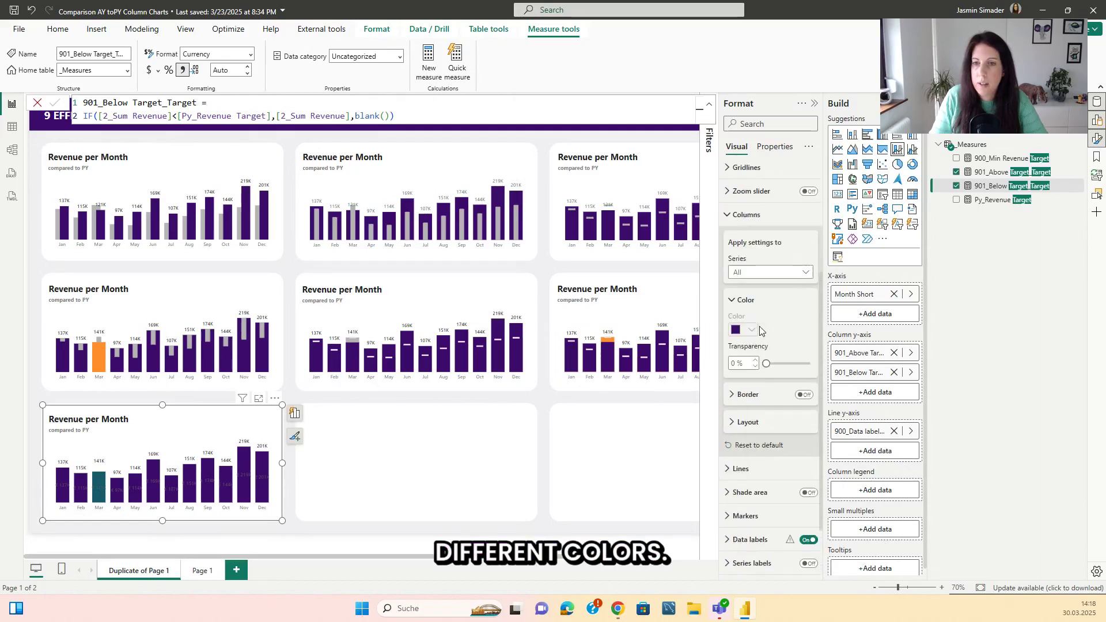
left_click(763, 279)
left_click(766, 314)
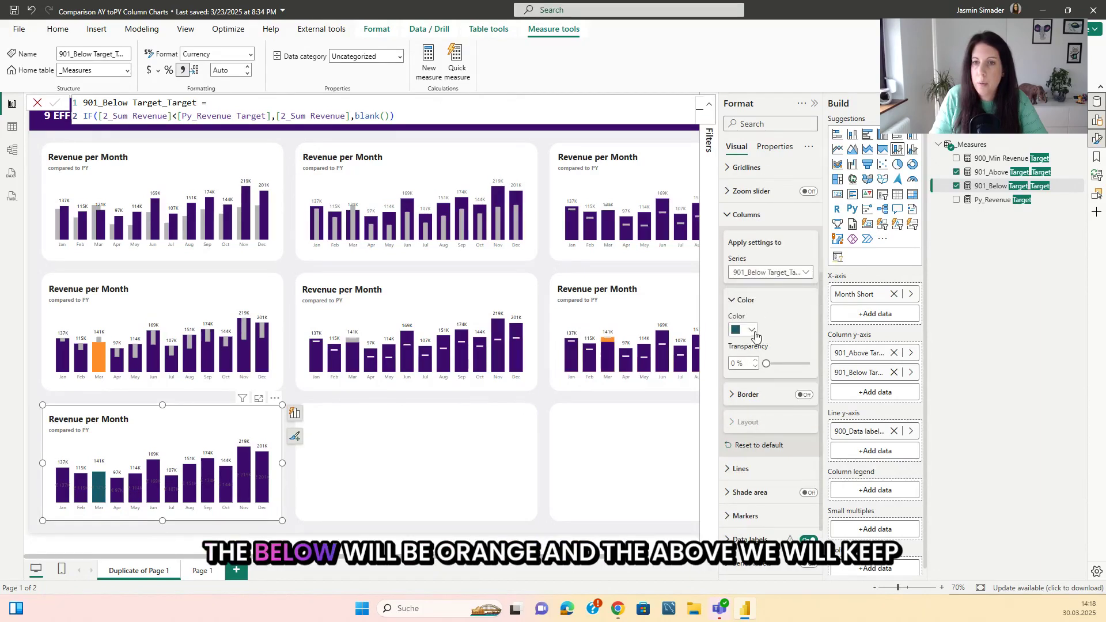
left_click(749, 330)
left_click(809, 370)
left_click(770, 272)
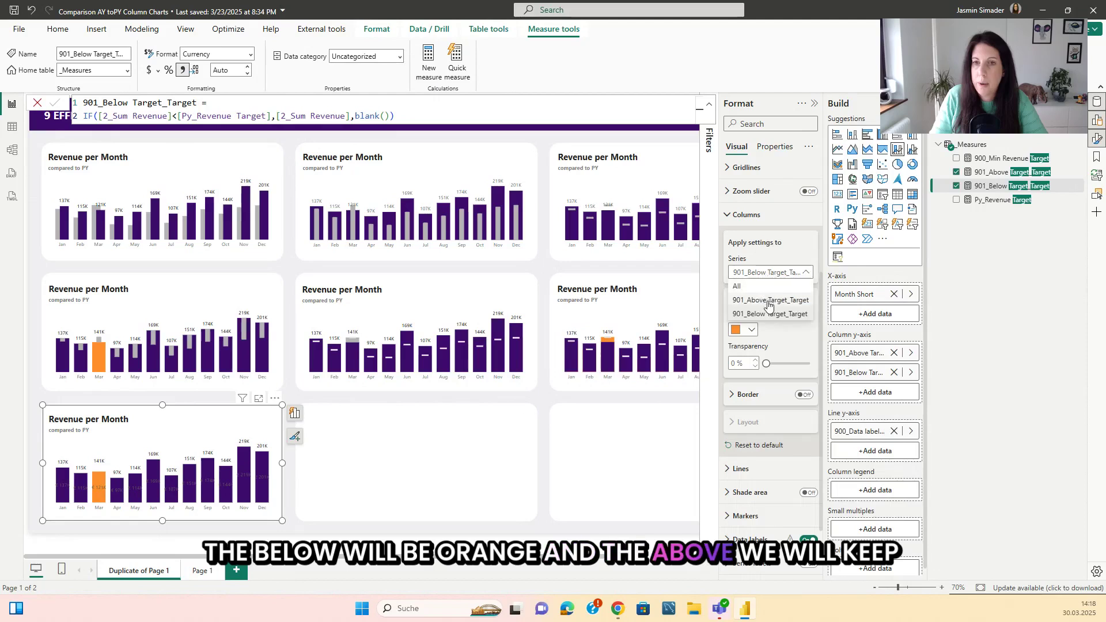
left_click(768, 305)
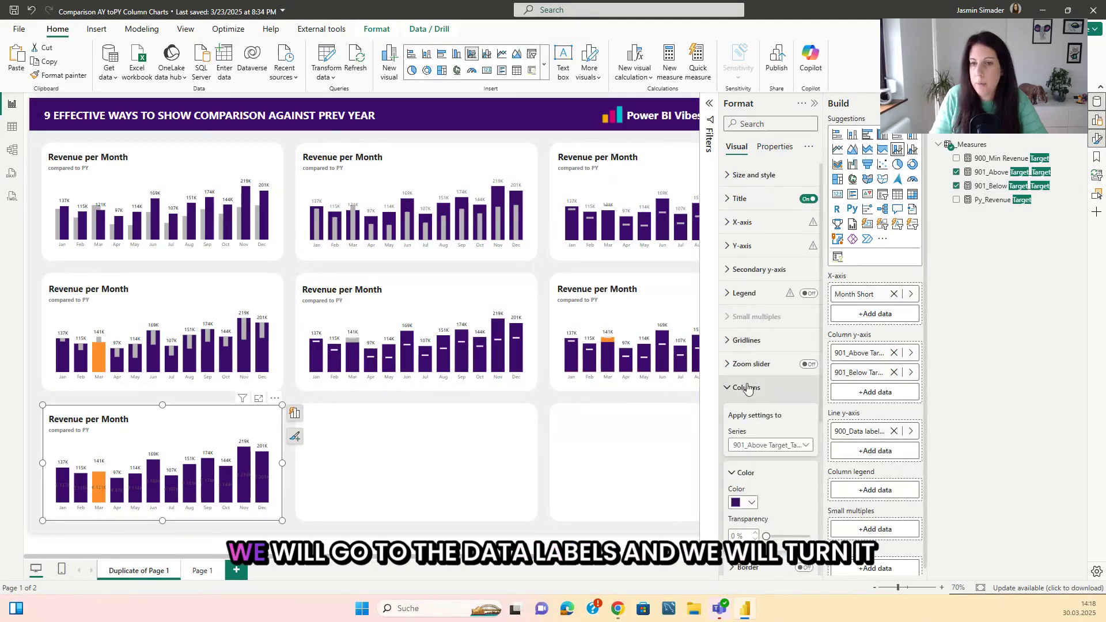
Turn off the seventh chart's data labels for the 901_Above Target_Target and 901_Below Target_Target series
scroll(756, 375, "down", 5)
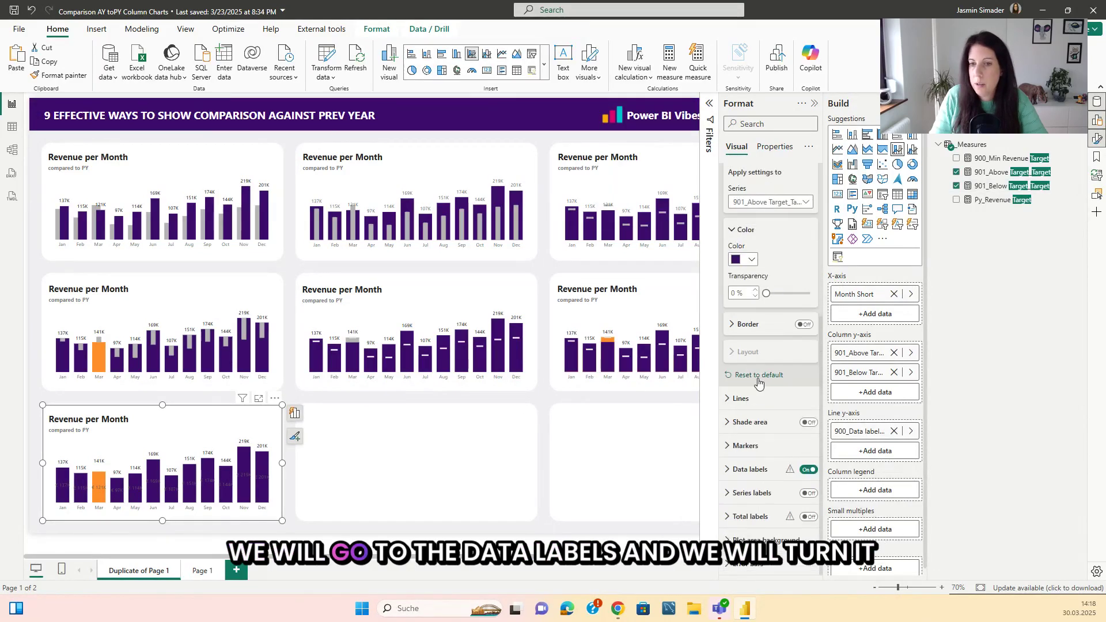
left_click(763, 479)
scroll(780, 391, "down", 3)
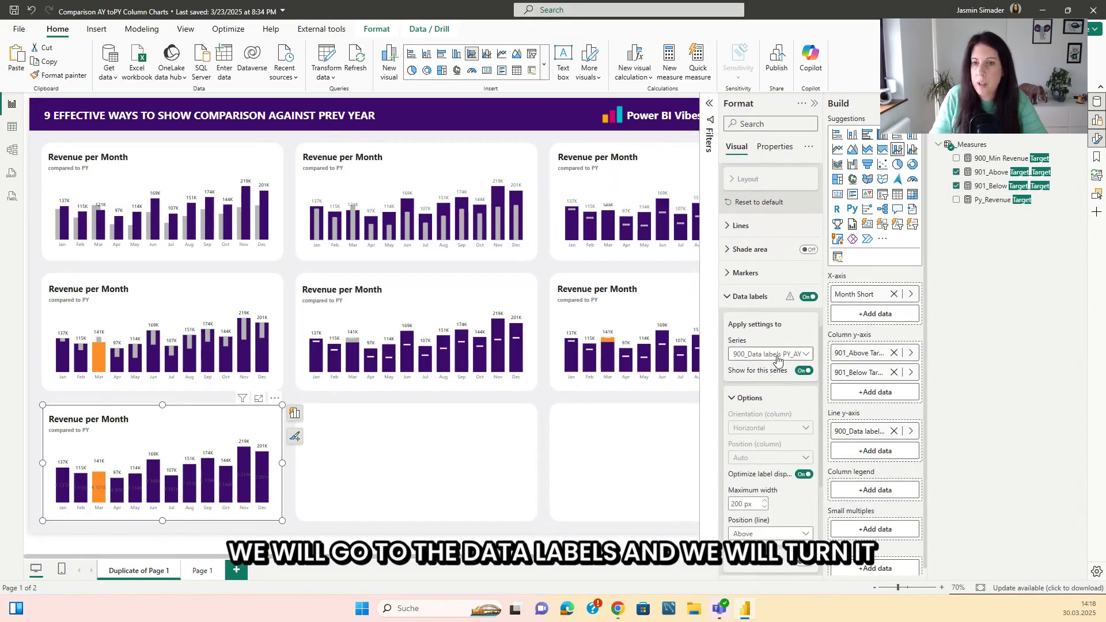
left_click(772, 354)
left_click(777, 381)
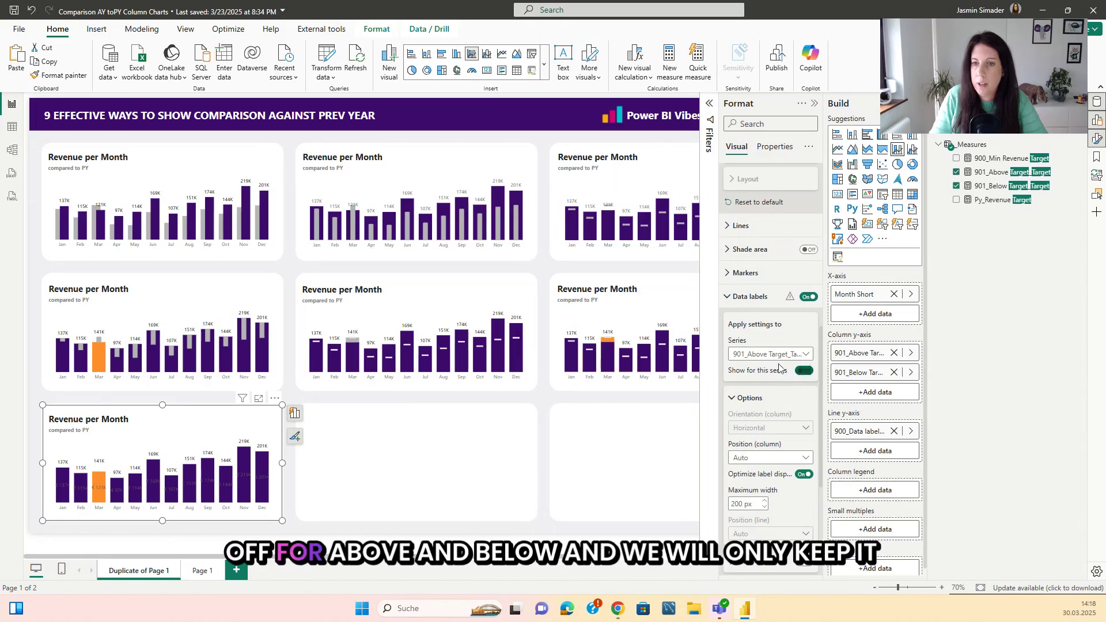
left_click(771, 354)
left_click(775, 396)
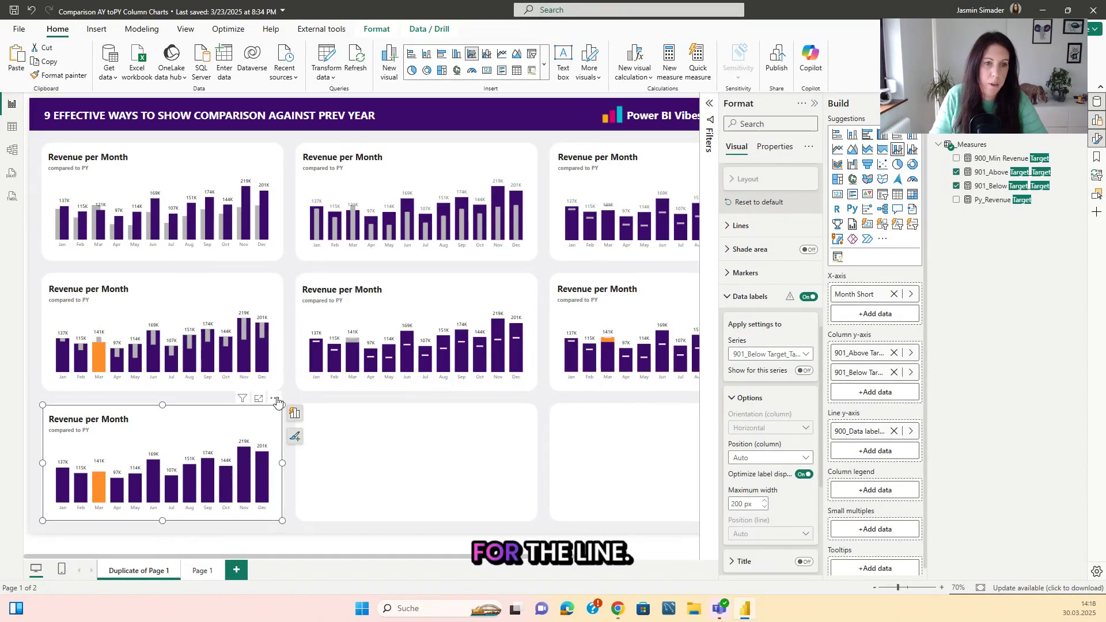
Add Py_Revenue Target as the first column y-axis field of the seventh chart and convert it to a line and clustered column chart
left_click(293, 392)
left_click(183, 431)
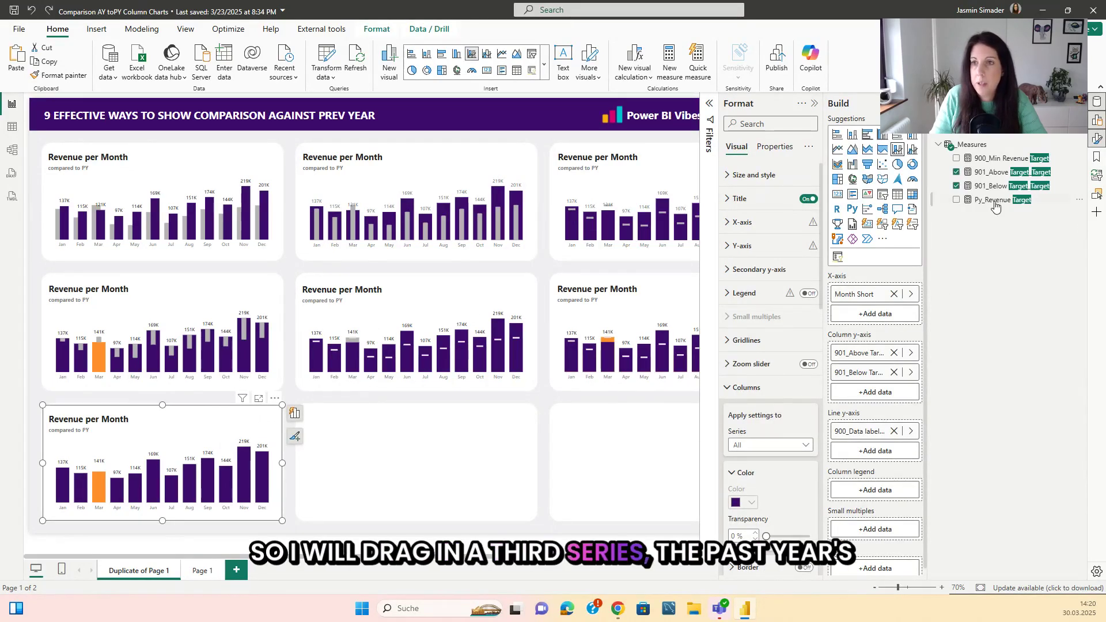
left_click_drag(994, 209, 875, 349)
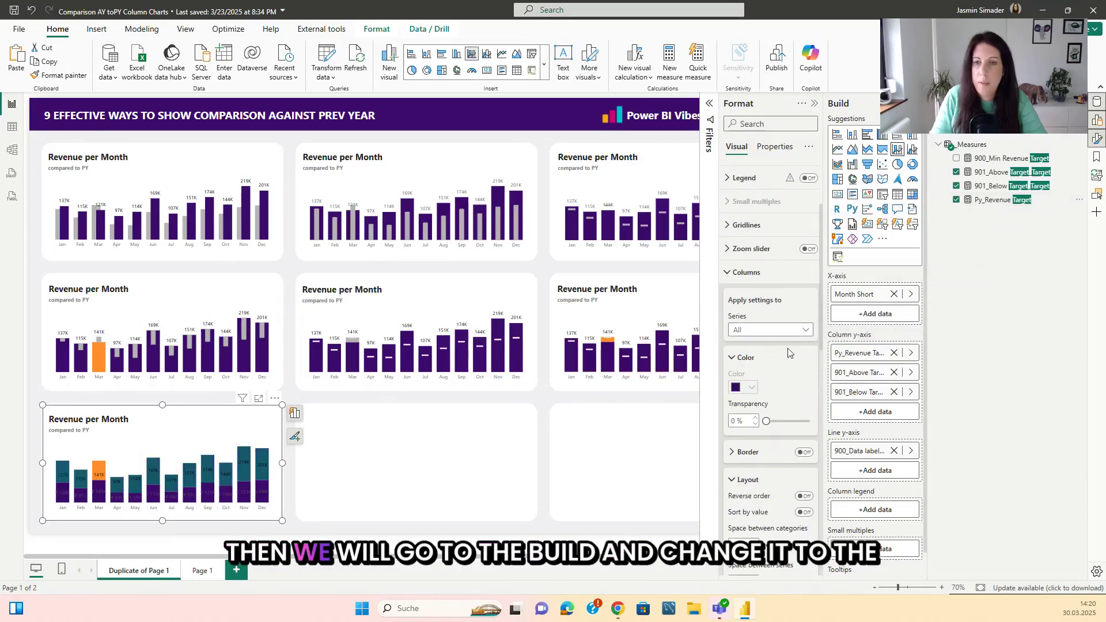
left_click(914, 151)
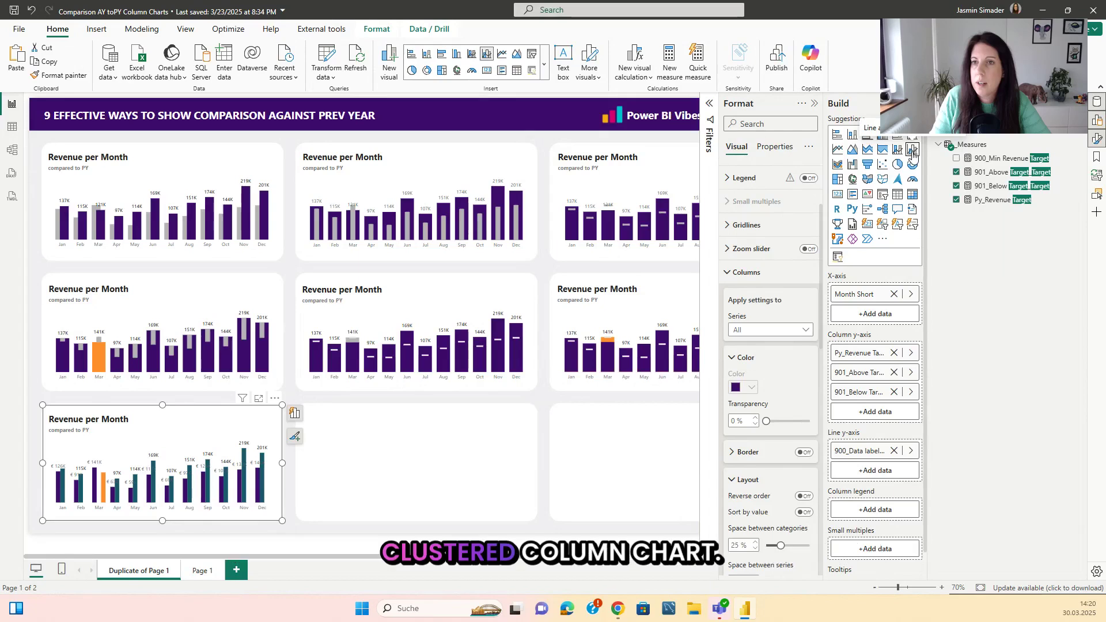
Color the Py_Revenue Target columns of the seventh chart grey
scroll(774, 347, "down", 2)
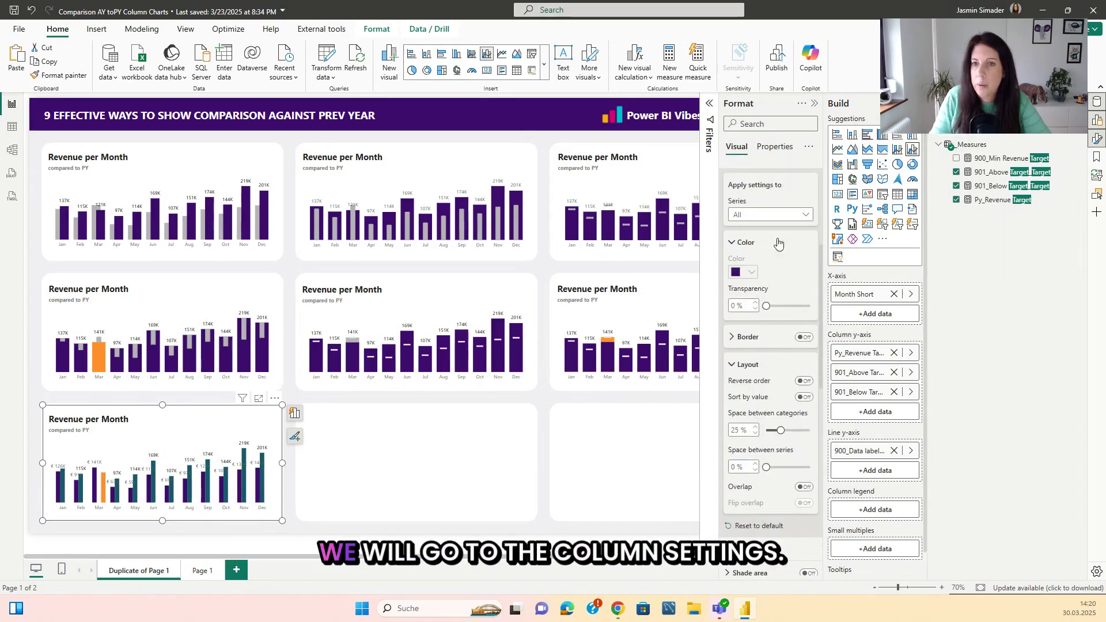
scroll(755, 271, "up", 1)
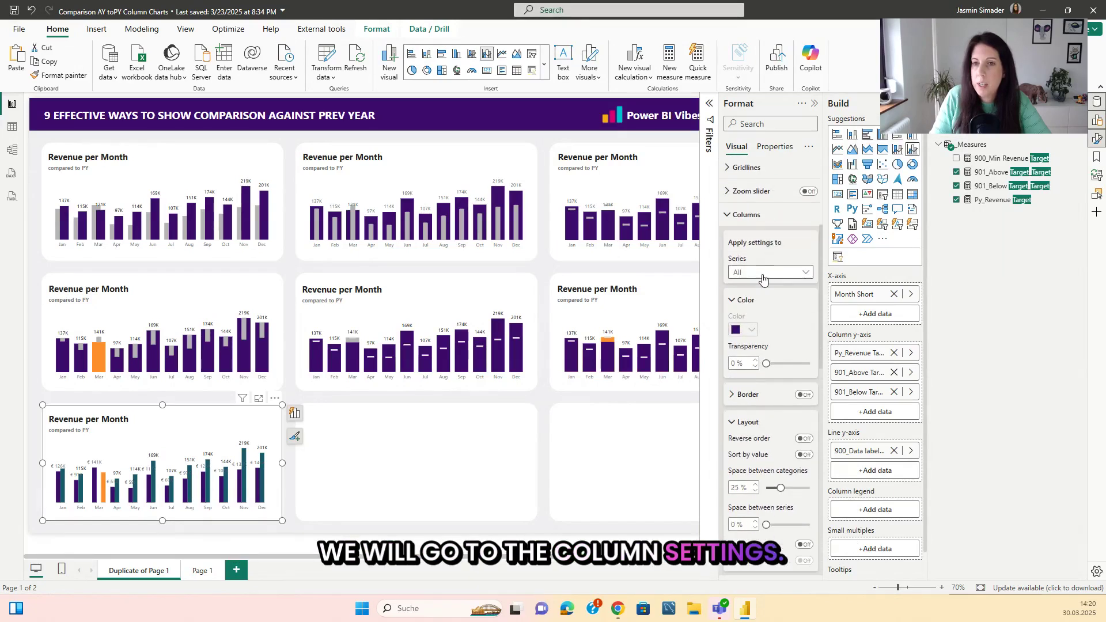
left_click(764, 275)
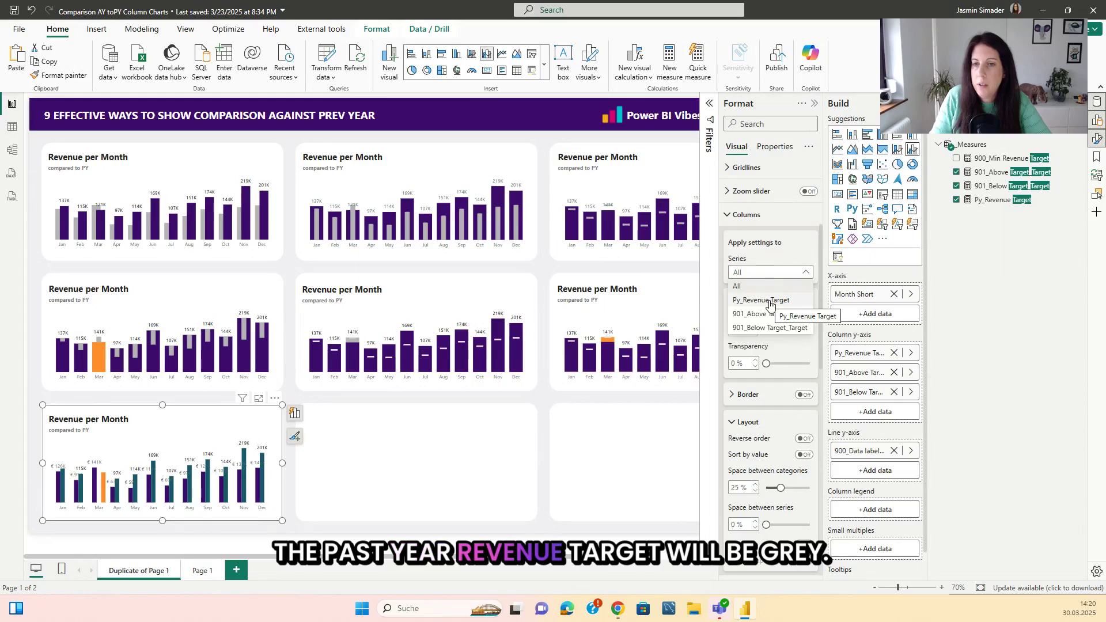
left_click(766, 300)
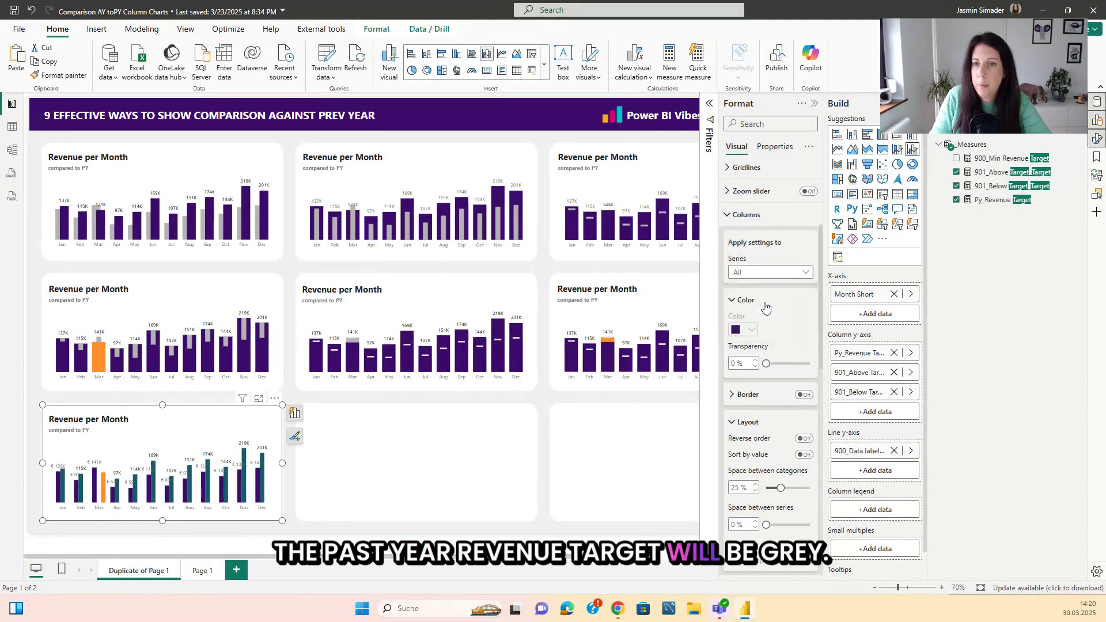
Color the seventh chart's 901_Above Target_Target columns dark purple and check the color of the 901_Below Target_Target series
left_click(769, 272)
left_click(752, 314)
left_click(753, 330)
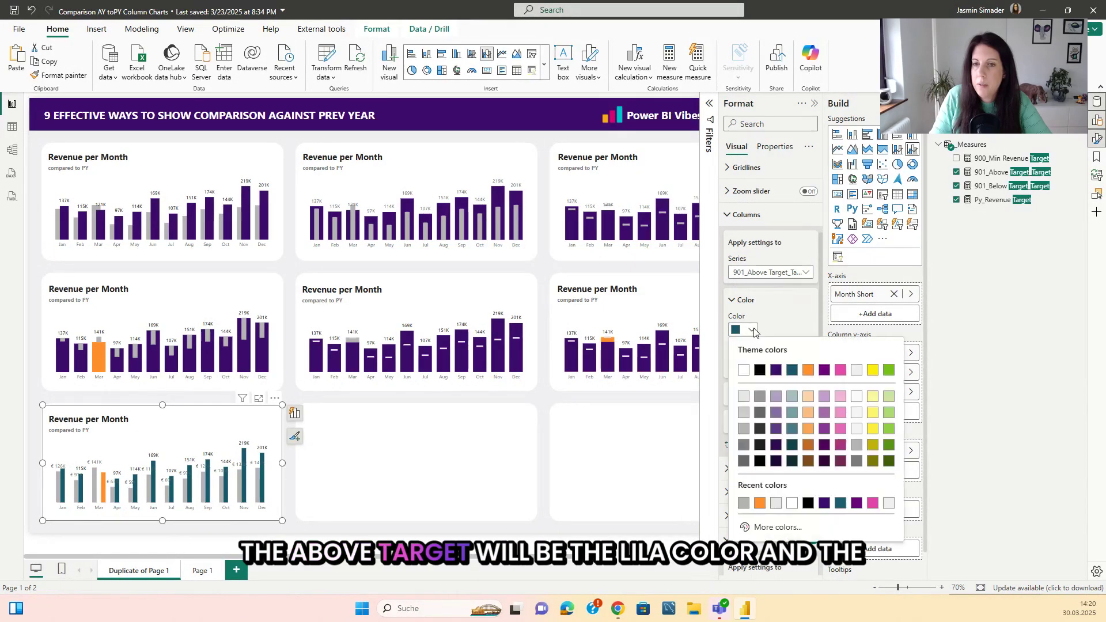
left_click(776, 370)
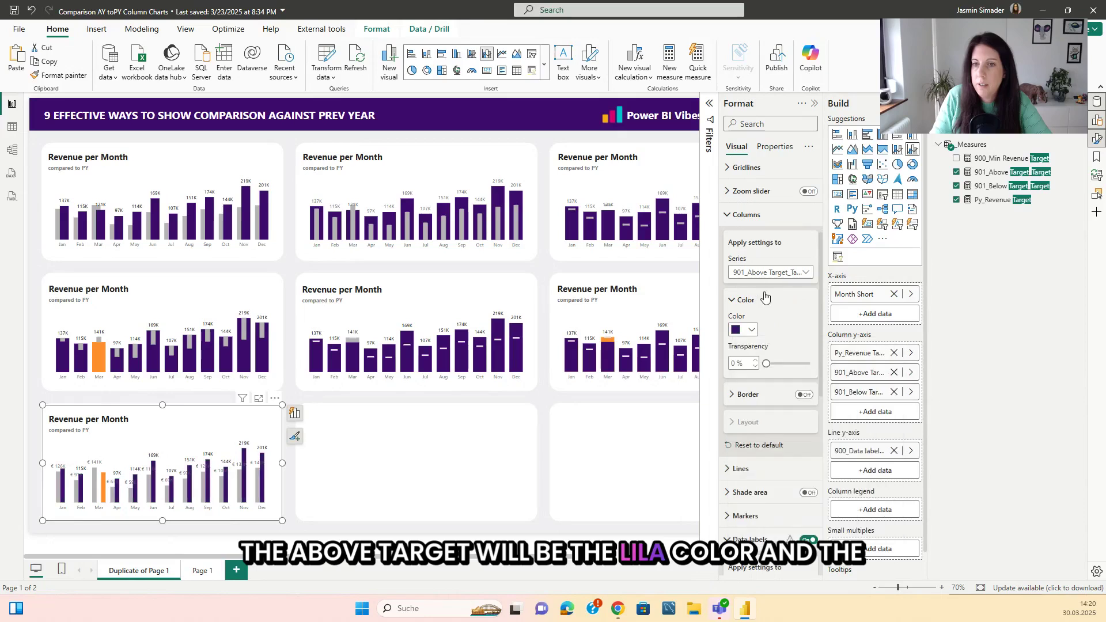
left_click(766, 273)
left_click(773, 314)
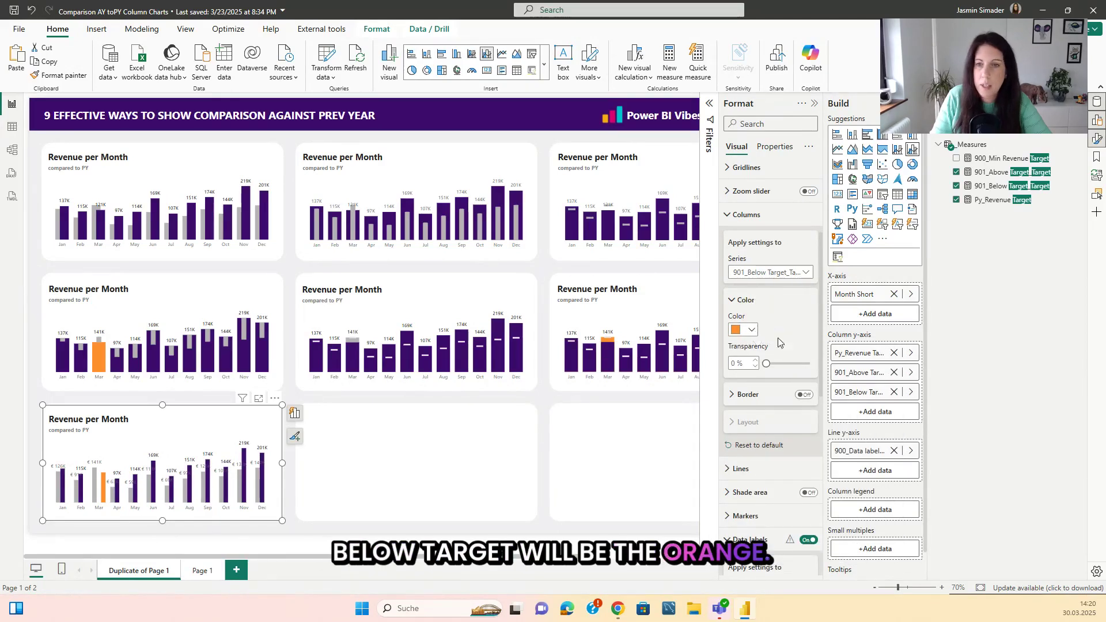
Enable column overlap for all series of the seventh chart with the space between series at 100%, and inspect the March column
left_click(762, 272)
left_click(752, 287)
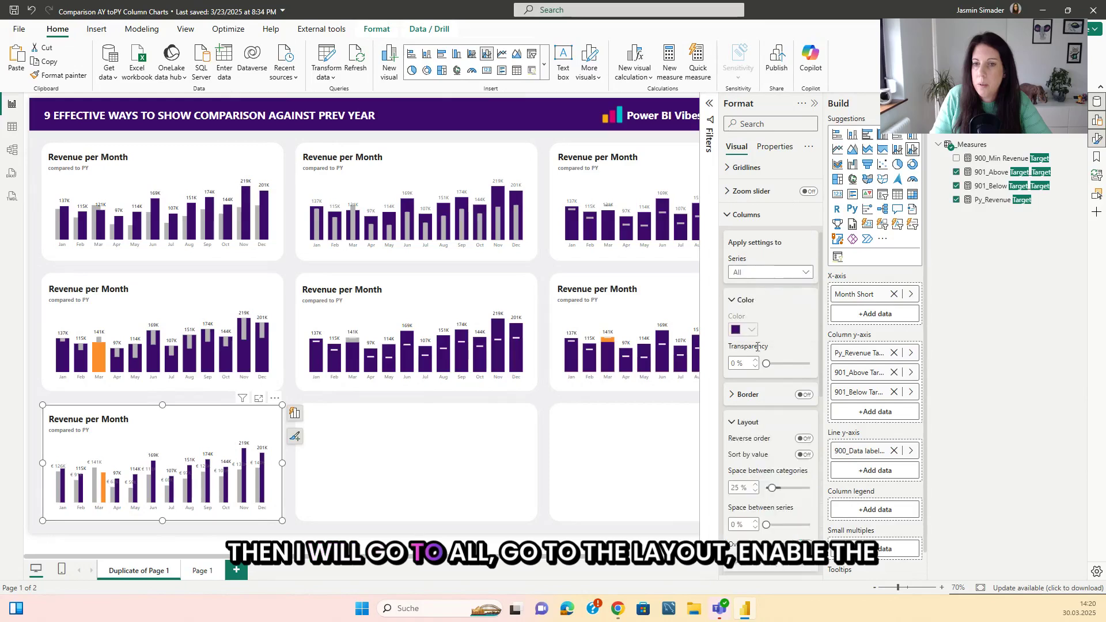
scroll(754, 429, "down", 3)
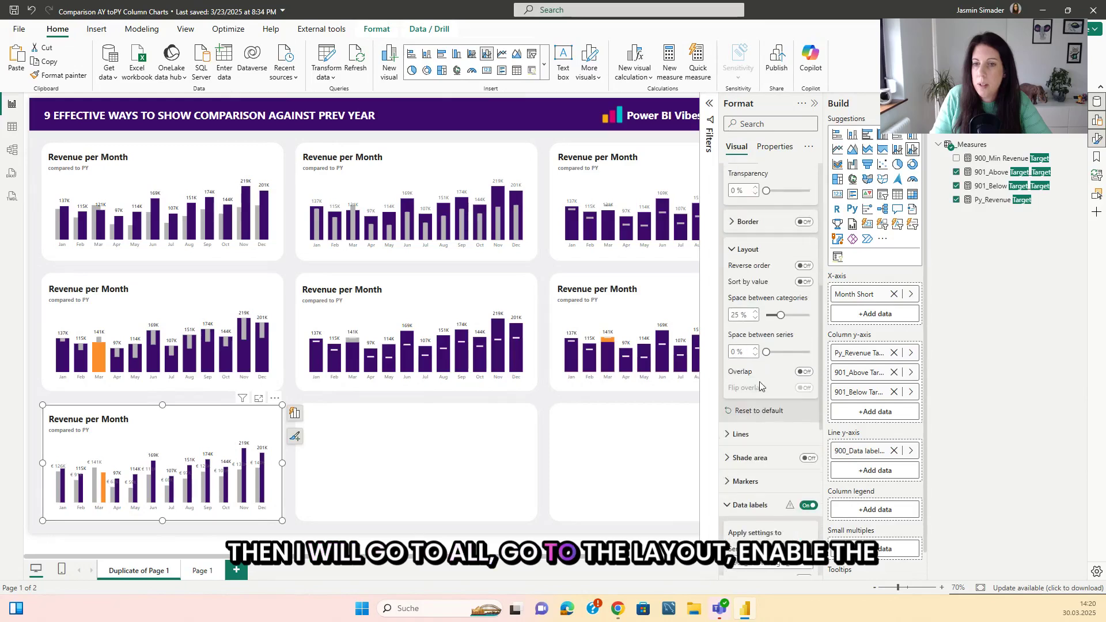
left_click(811, 374)
left_click_drag(766, 352, 782, 353)
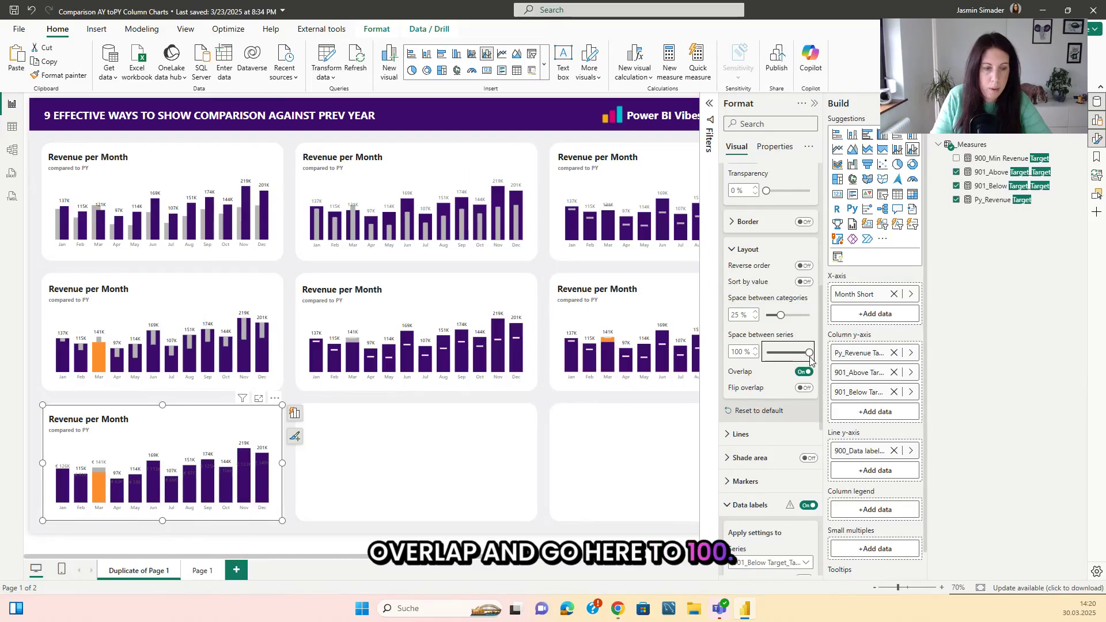
left_click(295, 396)
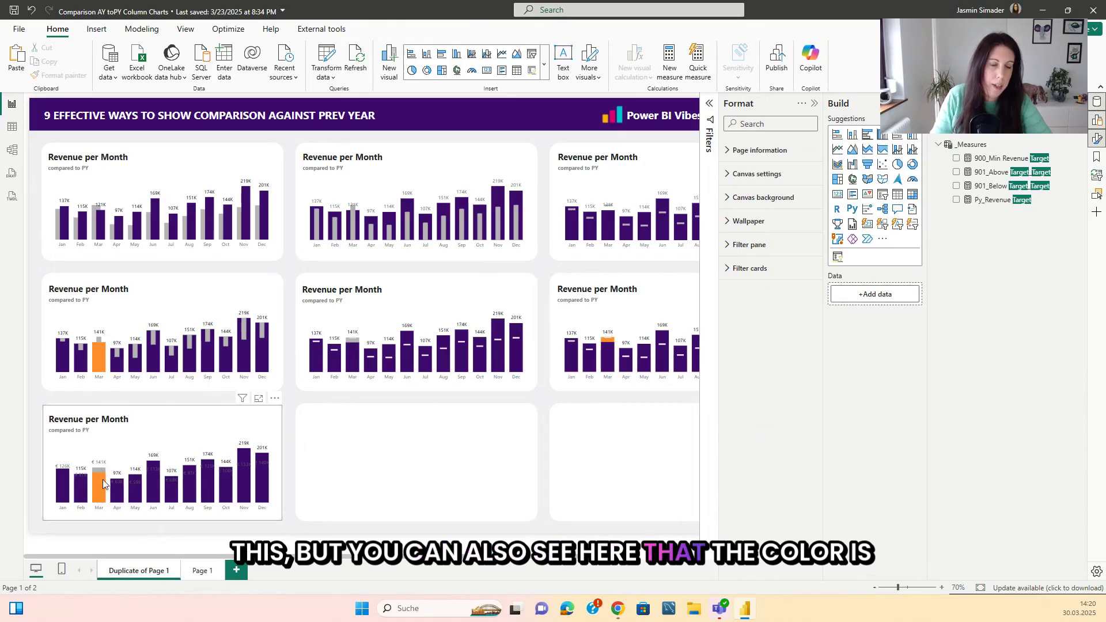
mouse_move(105, 484)
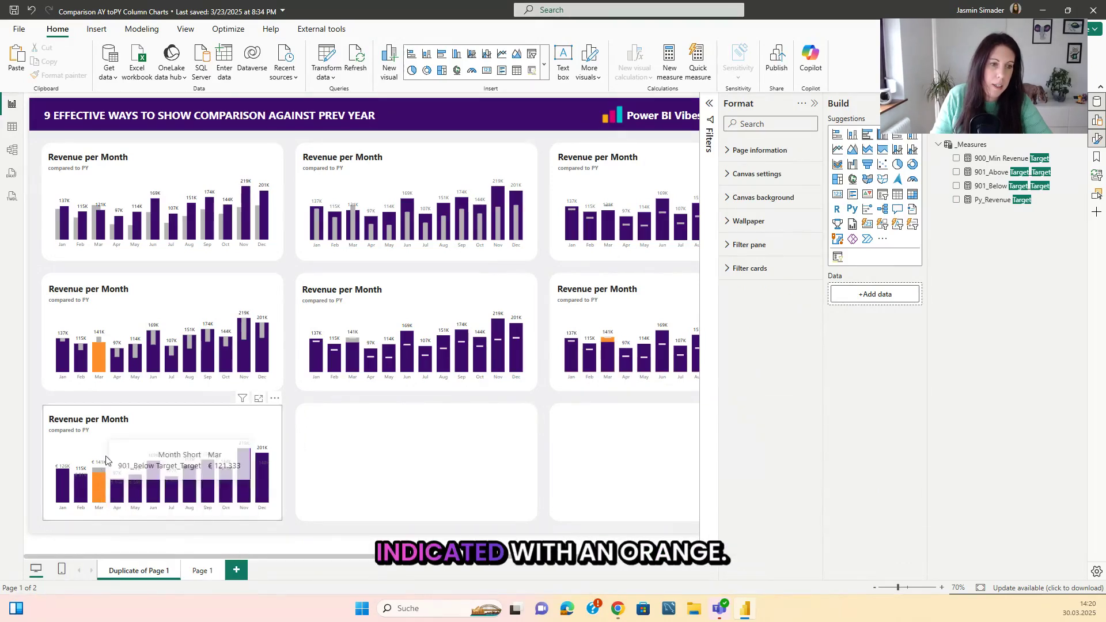
Copy the seventh chart into the empty eighth tile
left_click(815, 104)
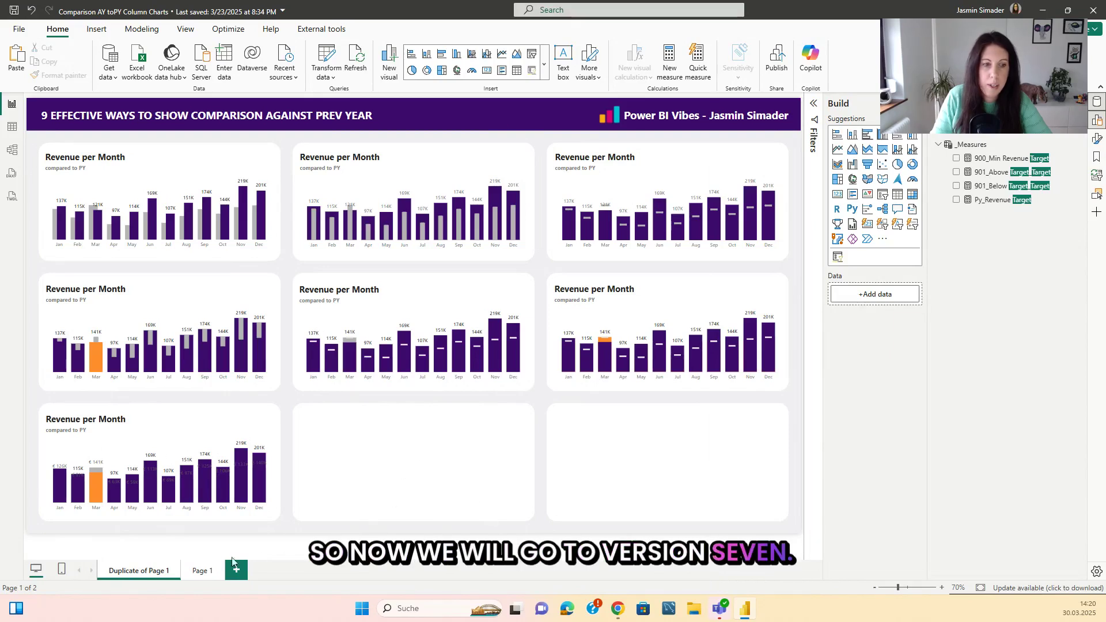
left_click(202, 424)
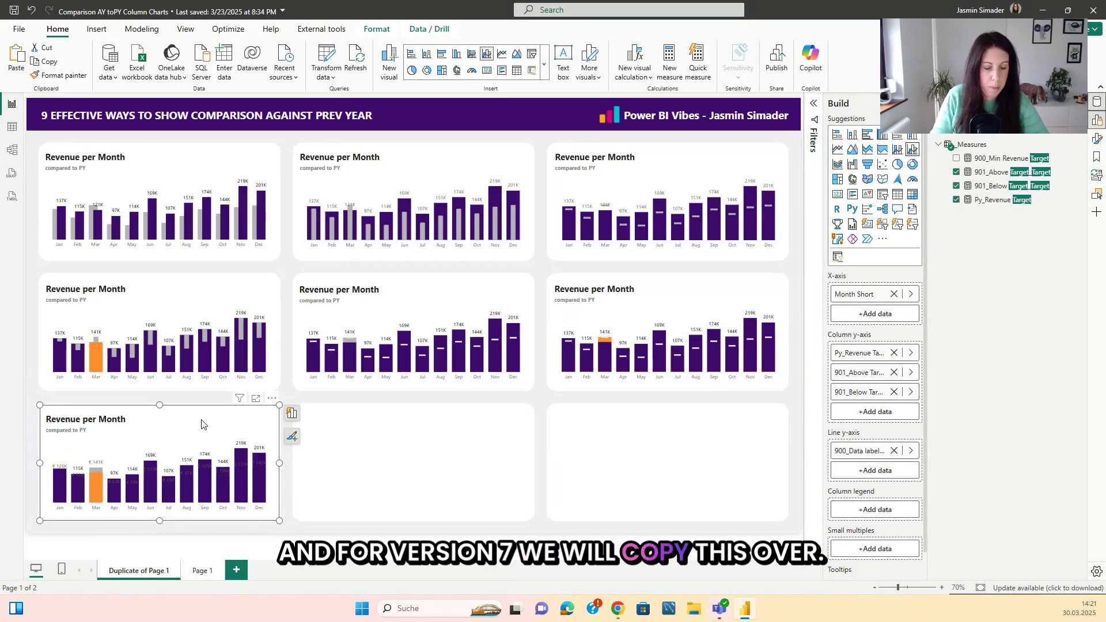
key("ctrl+c")
key("ctrl+v")
left_click_drag(281, 459, 466, 443)
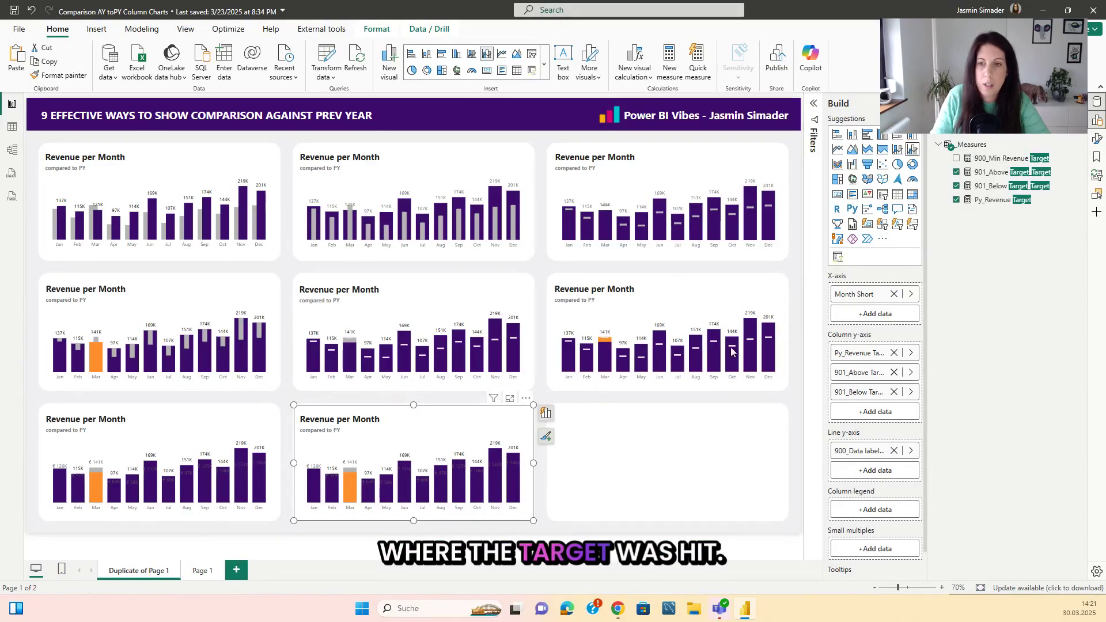
Enable error bars for the eighth chart's 901_Above Target_Target series with Py_Revenue Target as the upper bound
scroll(876, 323, "down", 1)
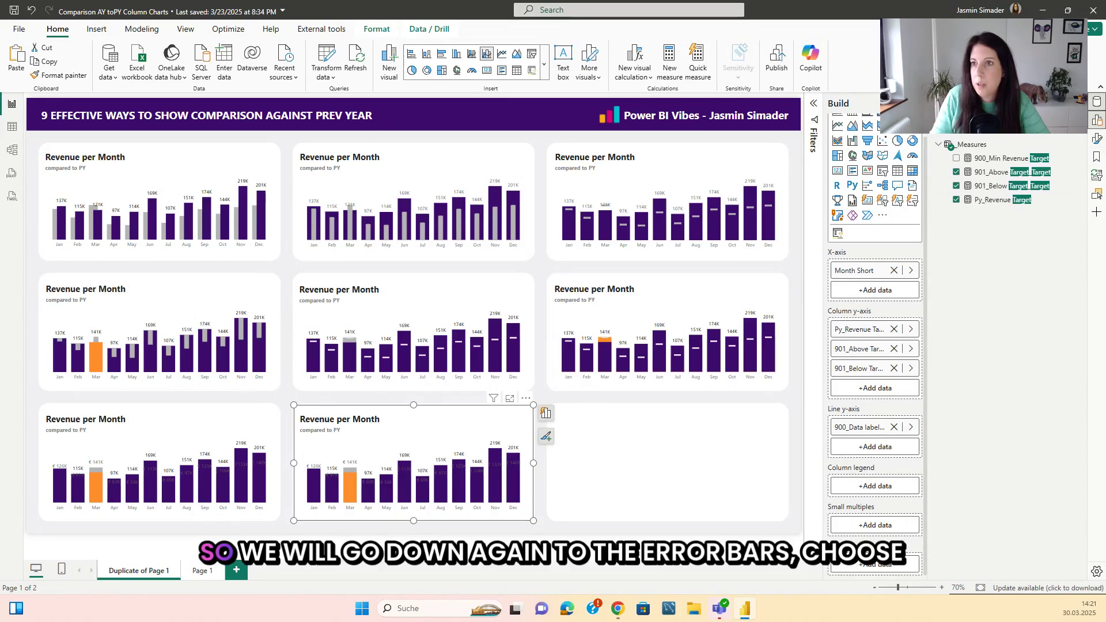
left_click(1098, 138)
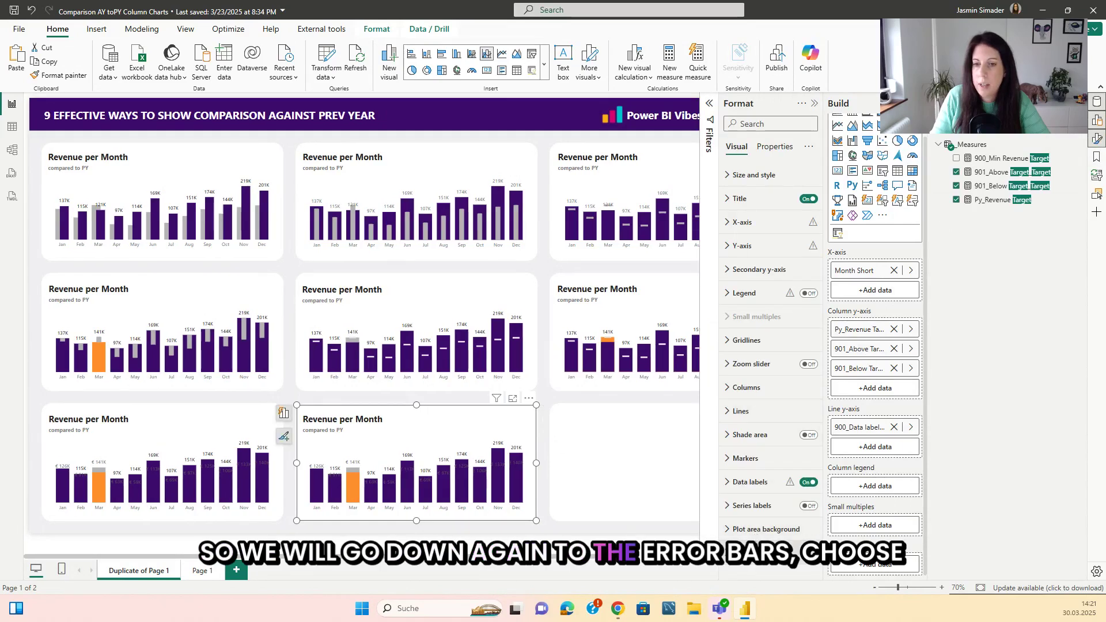
scroll(766, 388, "down", 5)
left_click(748, 207)
left_click(758, 265)
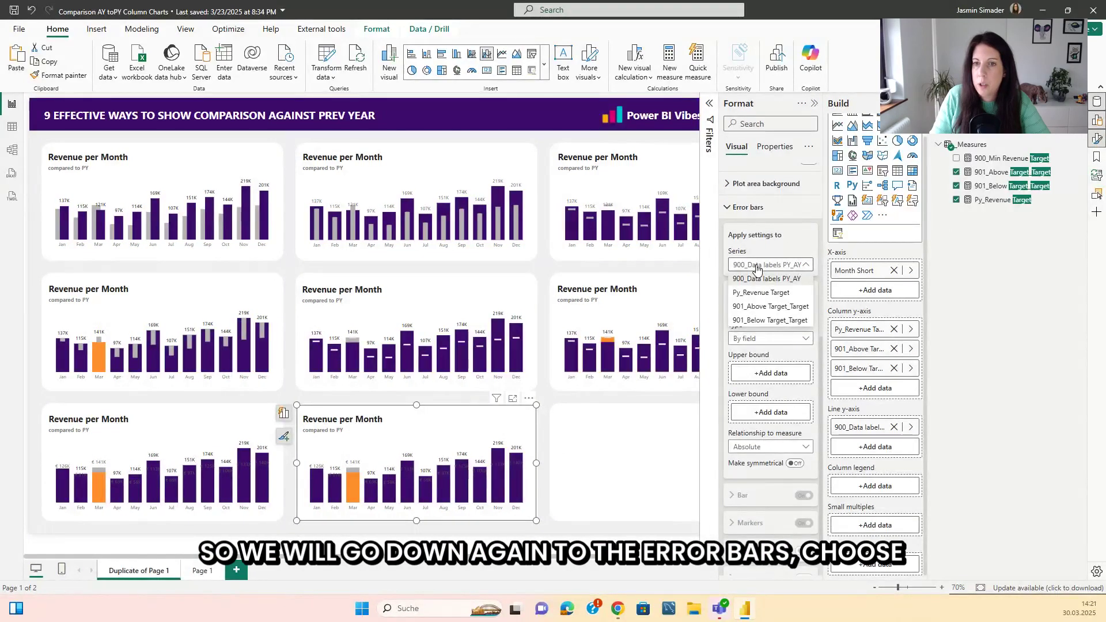
left_click(769, 310)
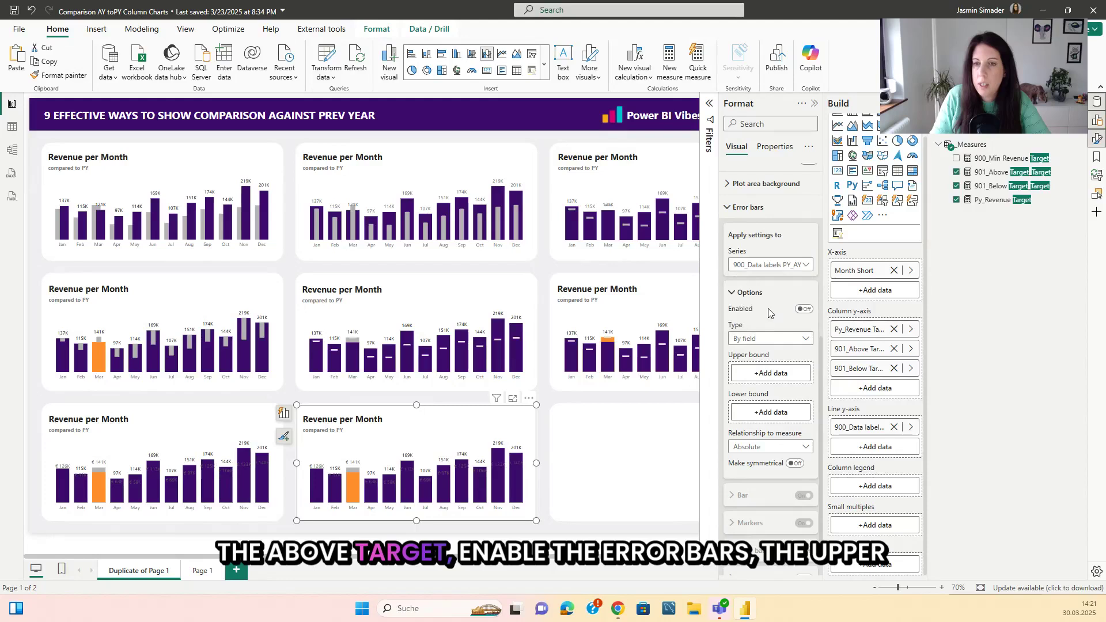
left_click(772, 373)
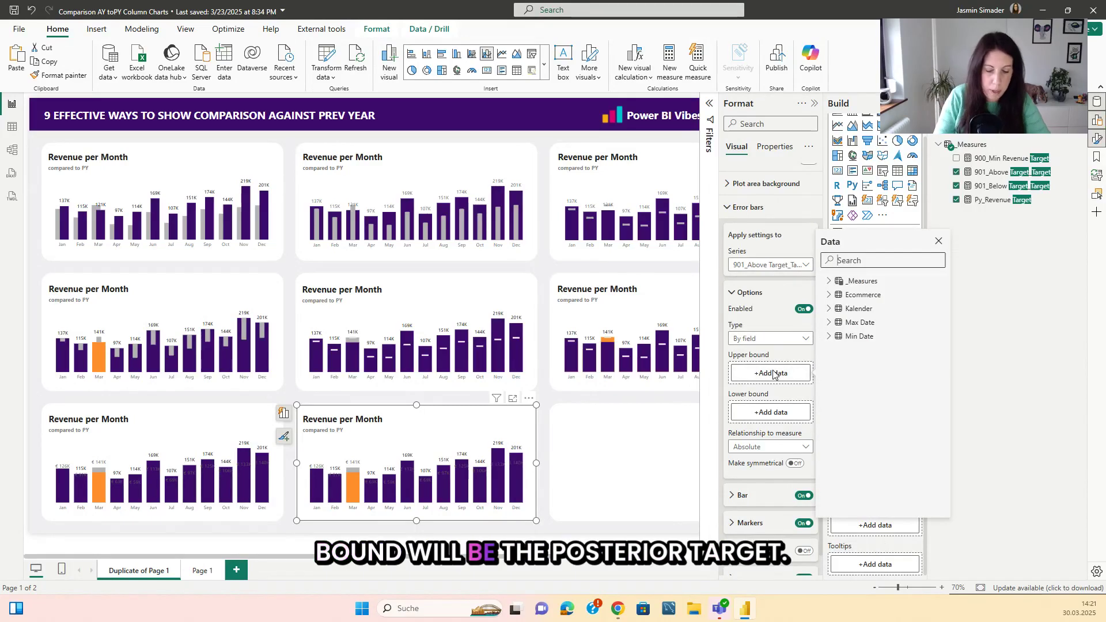
type("py")
left_click(847, 309)
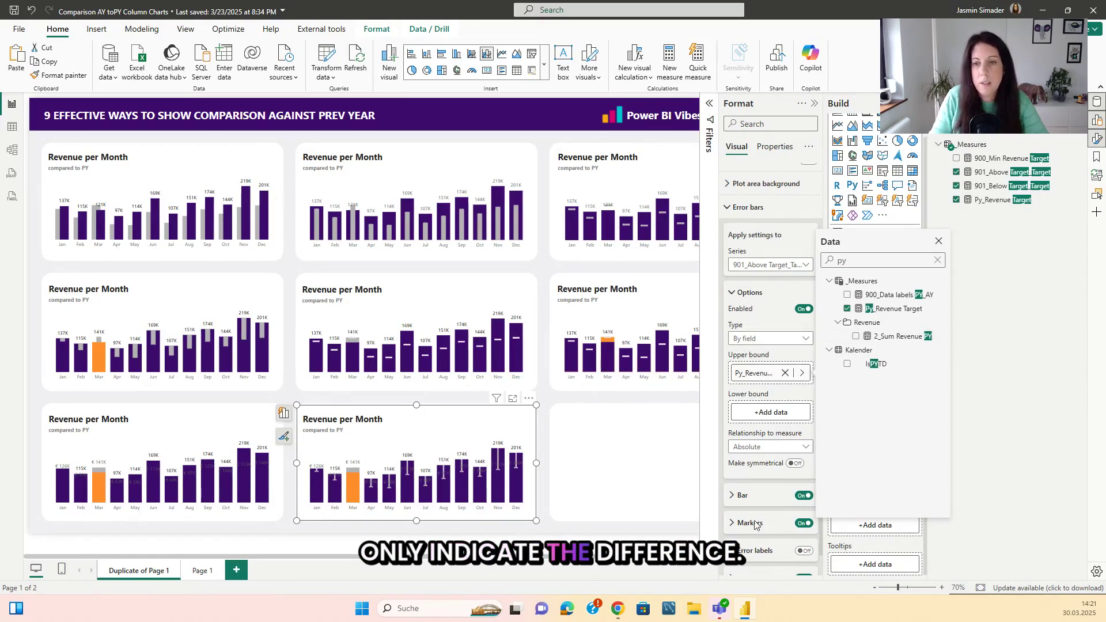
Format the eighth chart's error bars with green bar color, width 10 and a green border, and turn off their markers
left_click(769, 498)
scroll(771, 497, "down", 3)
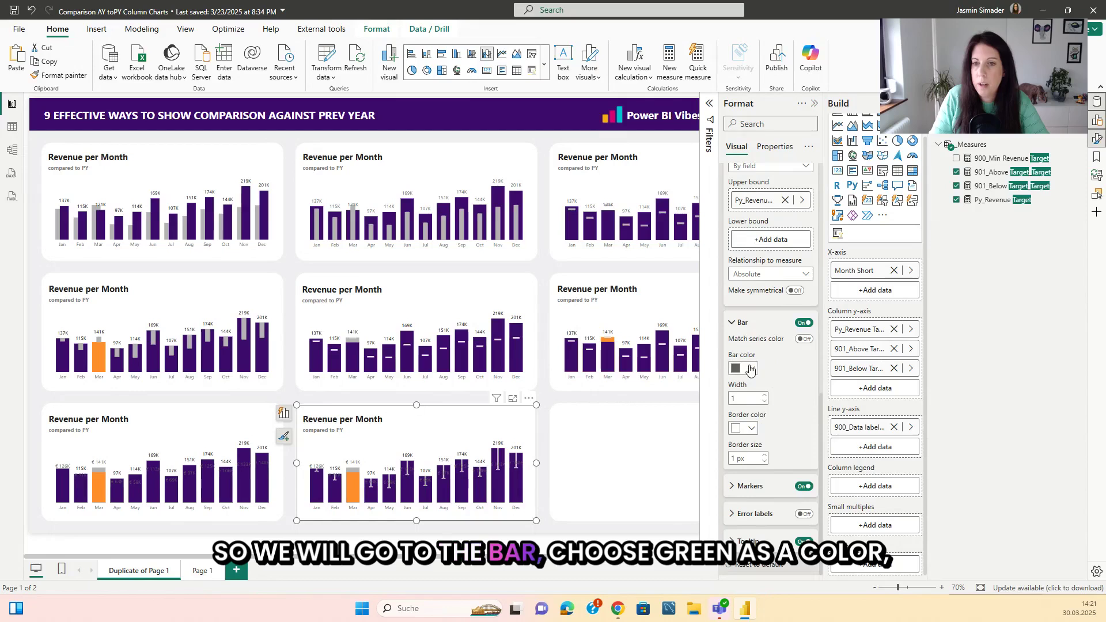
left_click(743, 368)
left_click(881, 410)
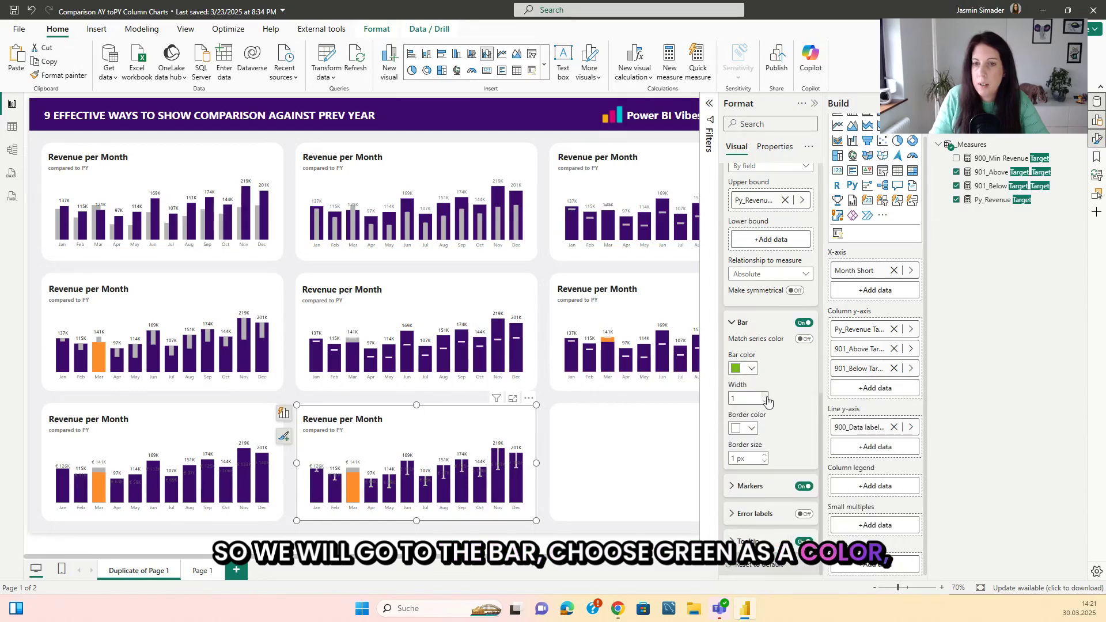
left_click(766, 396)
left_click(765, 396)
left_click(766, 396)
left_click(765, 396)
left_click(744, 428)
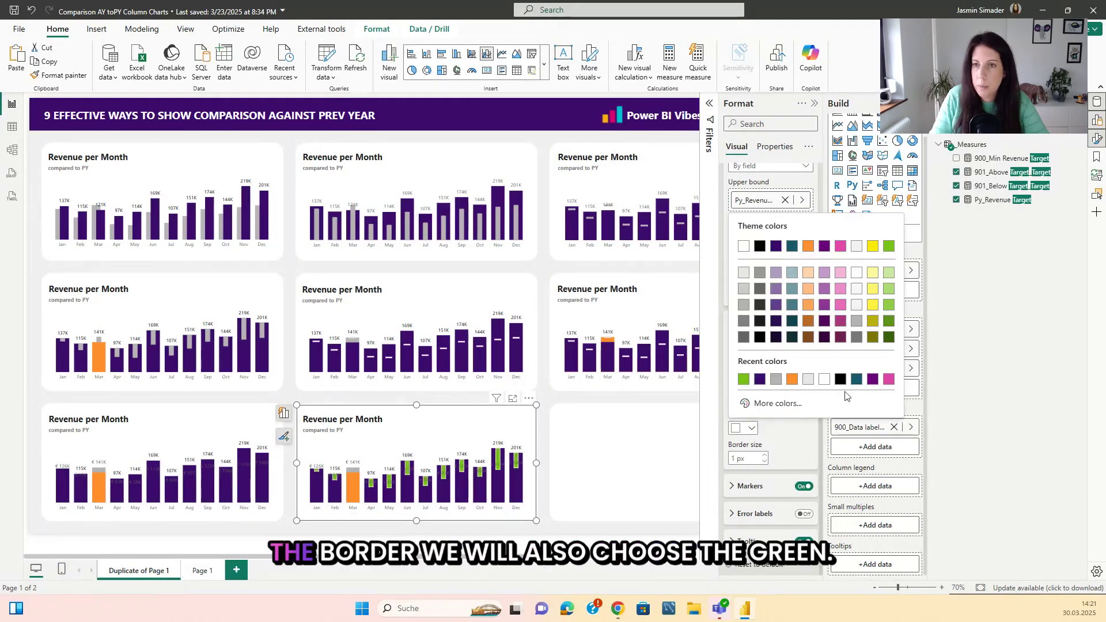
left_click(887, 249)
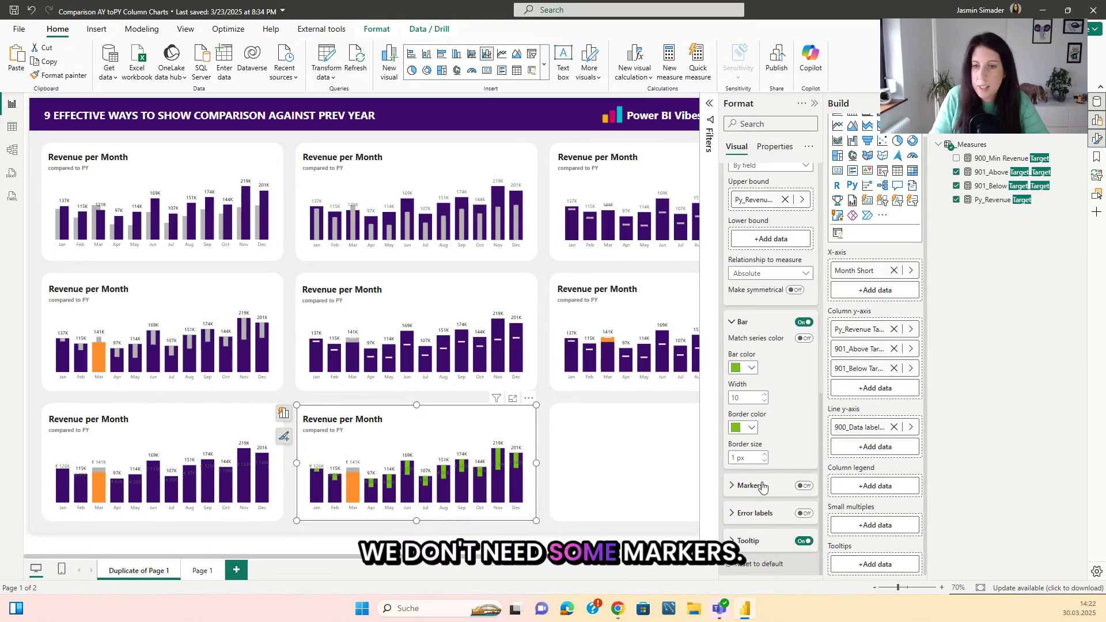
Turn off the eighth chart's data labels for the Py_Revenue Target series
scroll(775, 352, "up", 6)
left_click(751, 295)
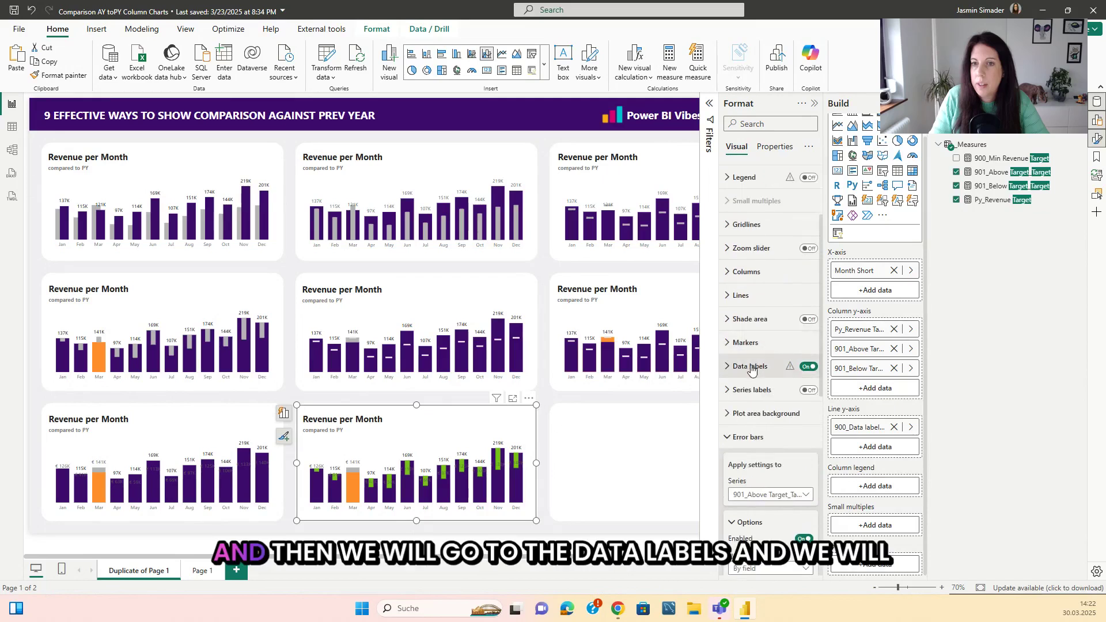
scroll(756, 344, "down", 1)
left_click(768, 312)
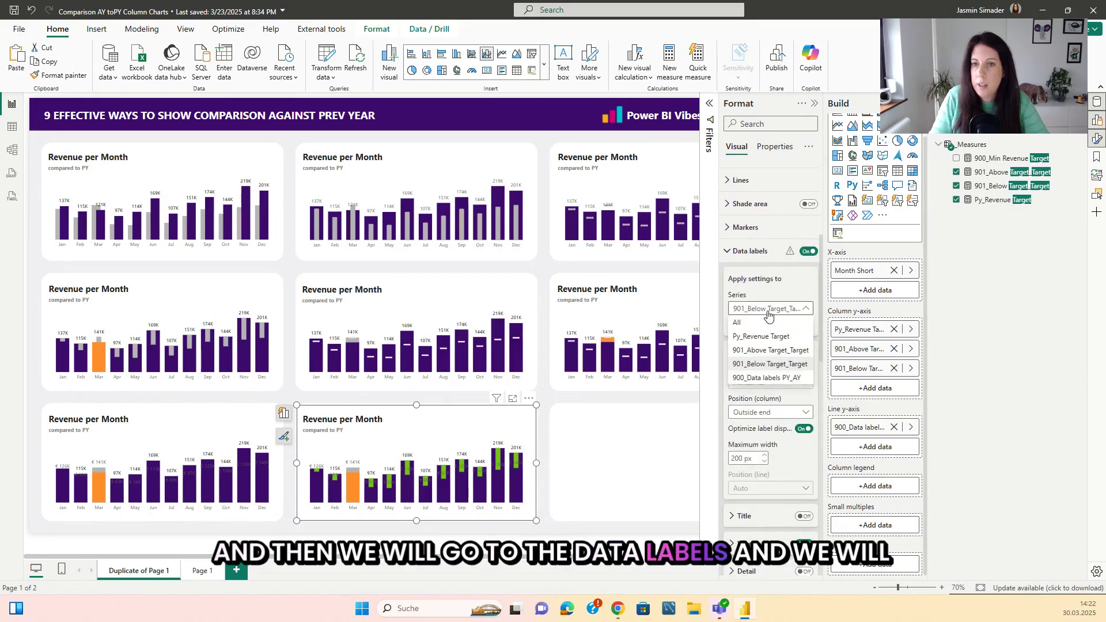
left_click(775, 379)
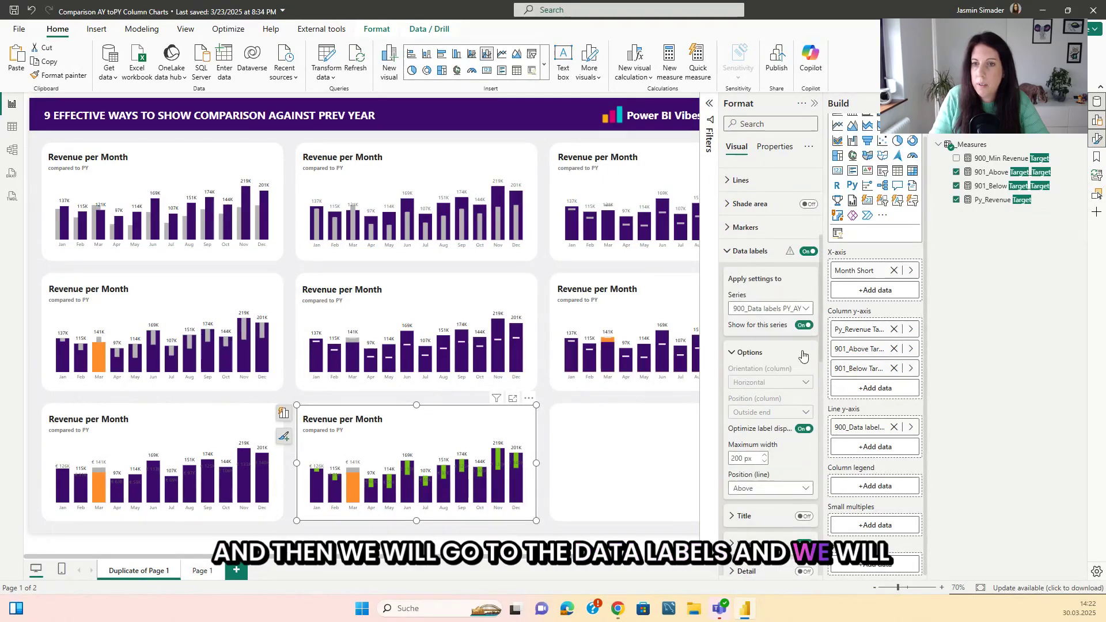
left_click(803, 326)
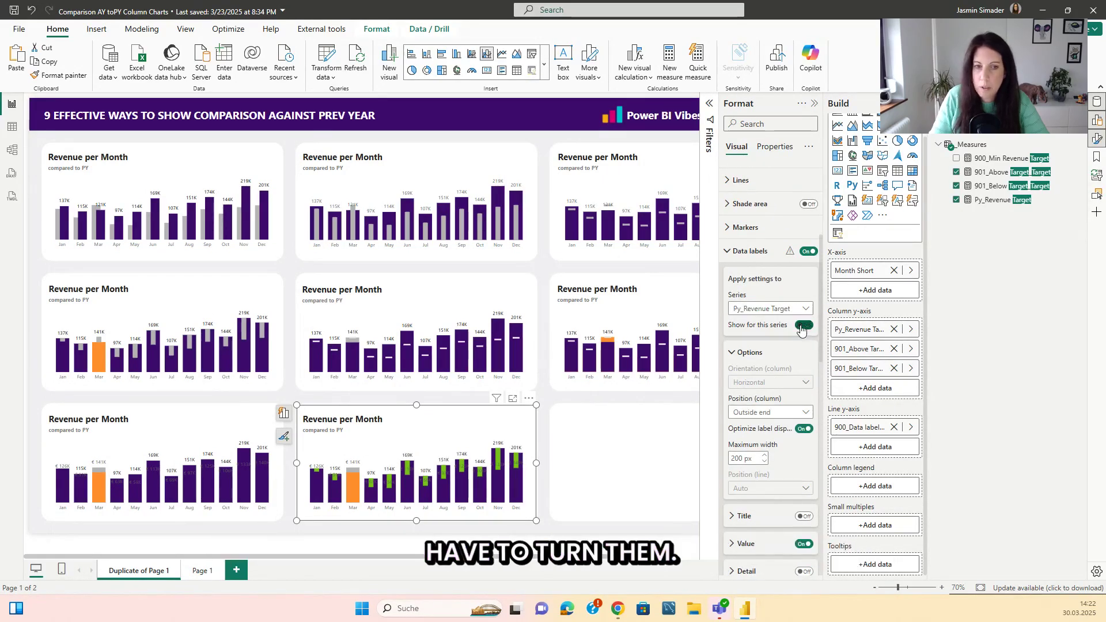
left_click(768, 311)
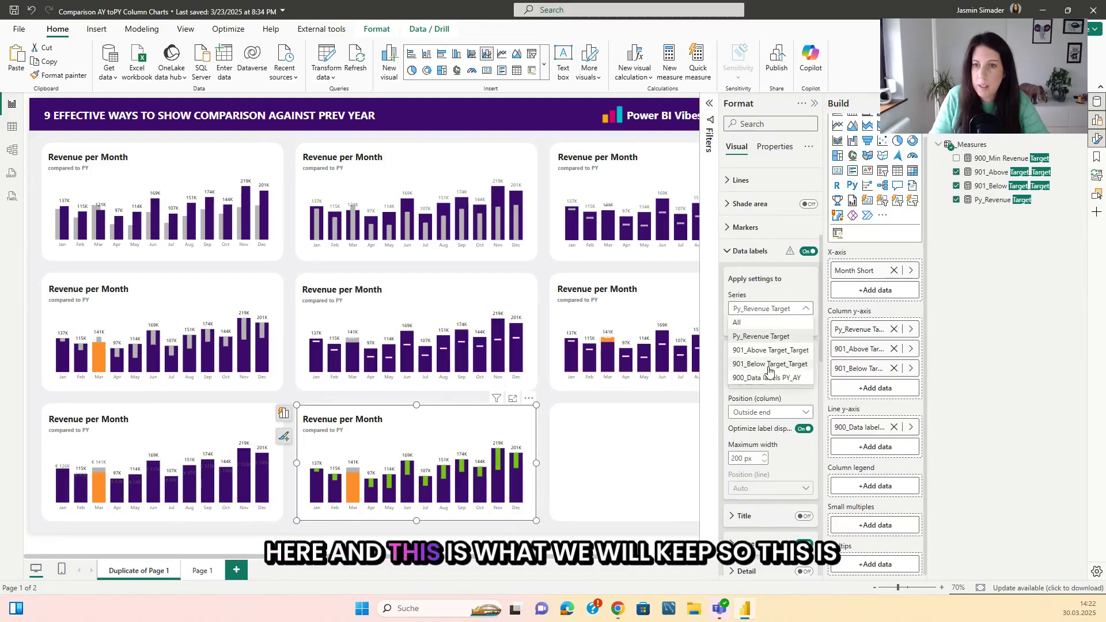
left_click(553, 403)
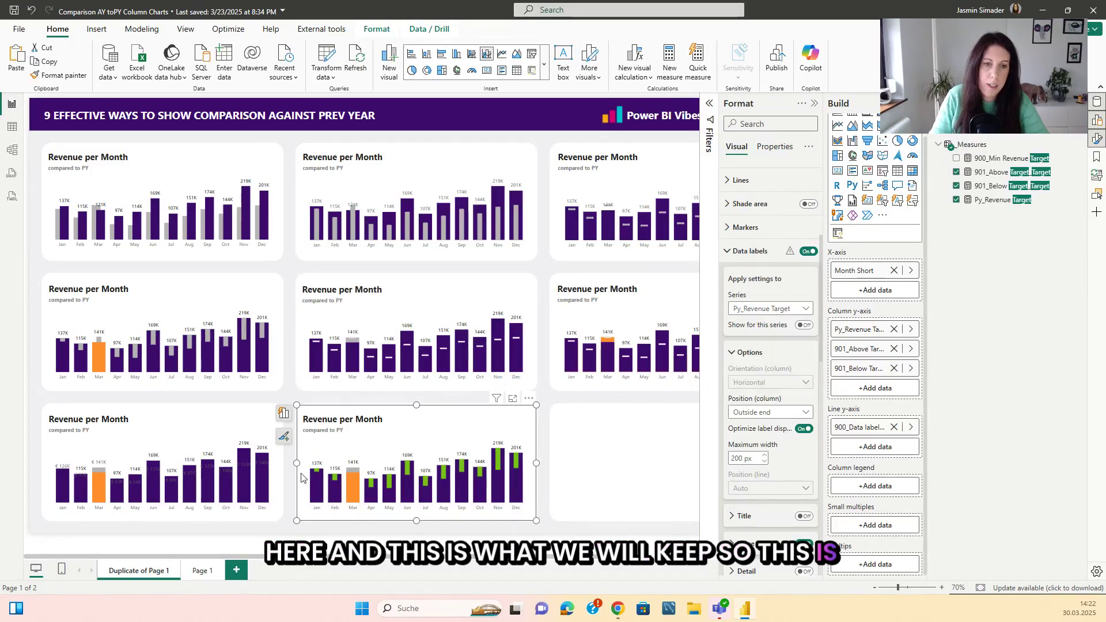
left_click(547, 400)
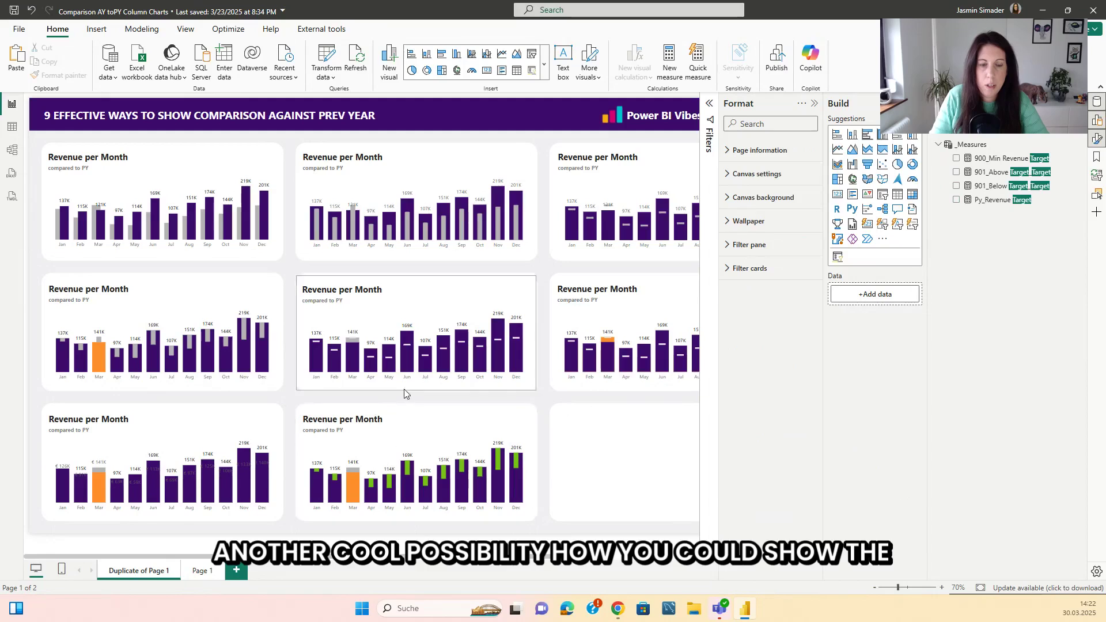
Copy the seventh chart into the empty ninth tile
left_click(814, 103)
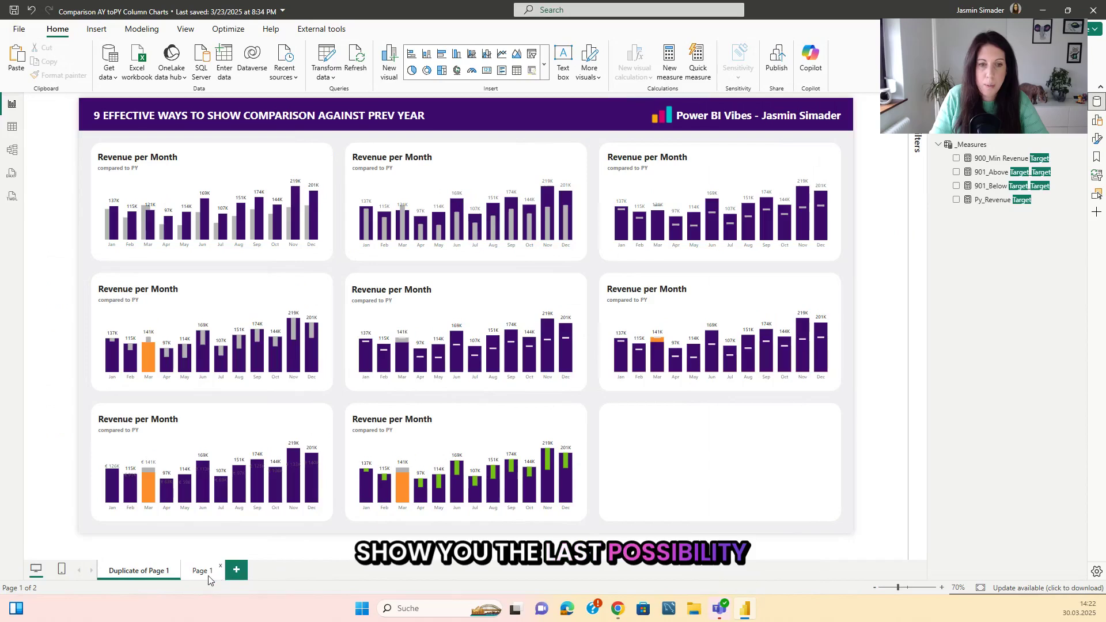
left_click(227, 420)
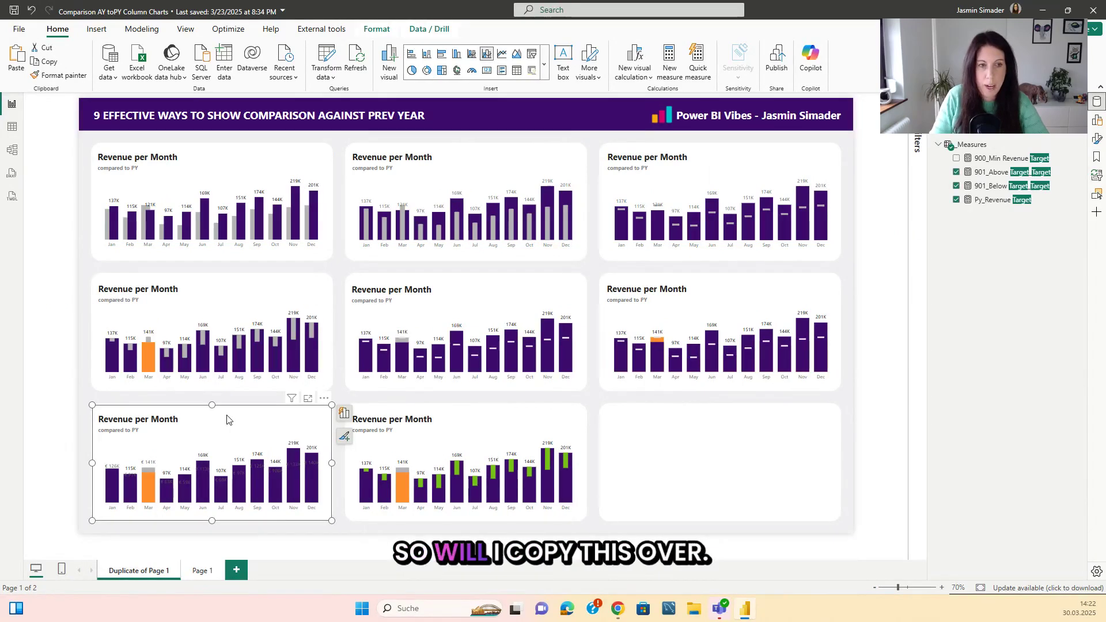
key("ctrl+c")
key("ctrl+v")
left_click_drag(224, 420, 763, 415)
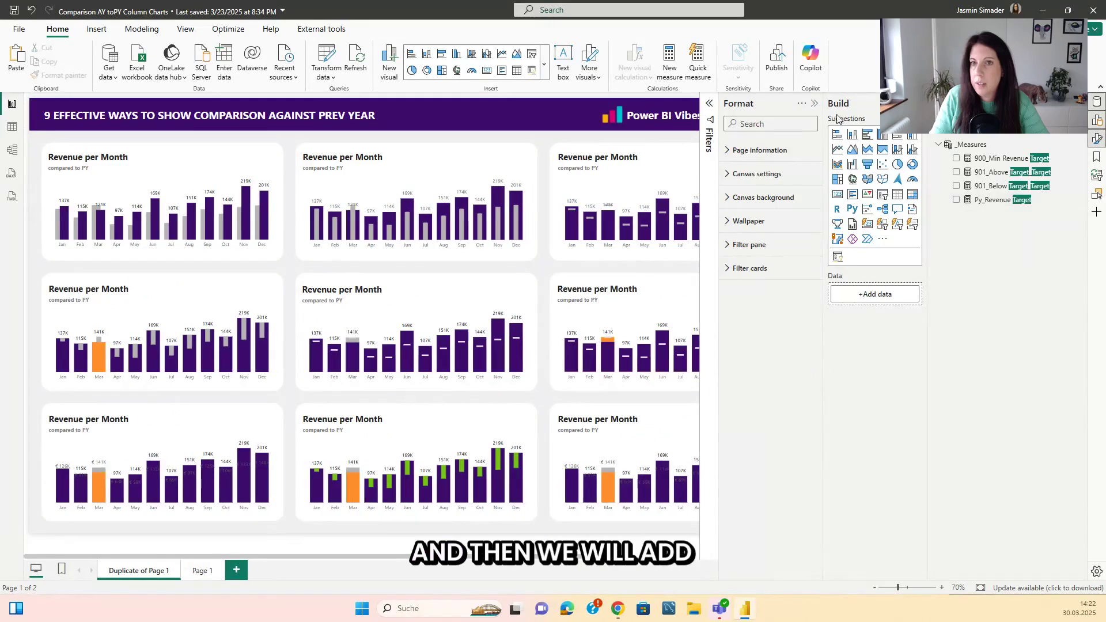
Add the Py_Revenue Target measure to the ninth chart's line y-axis
left_click(634, 472)
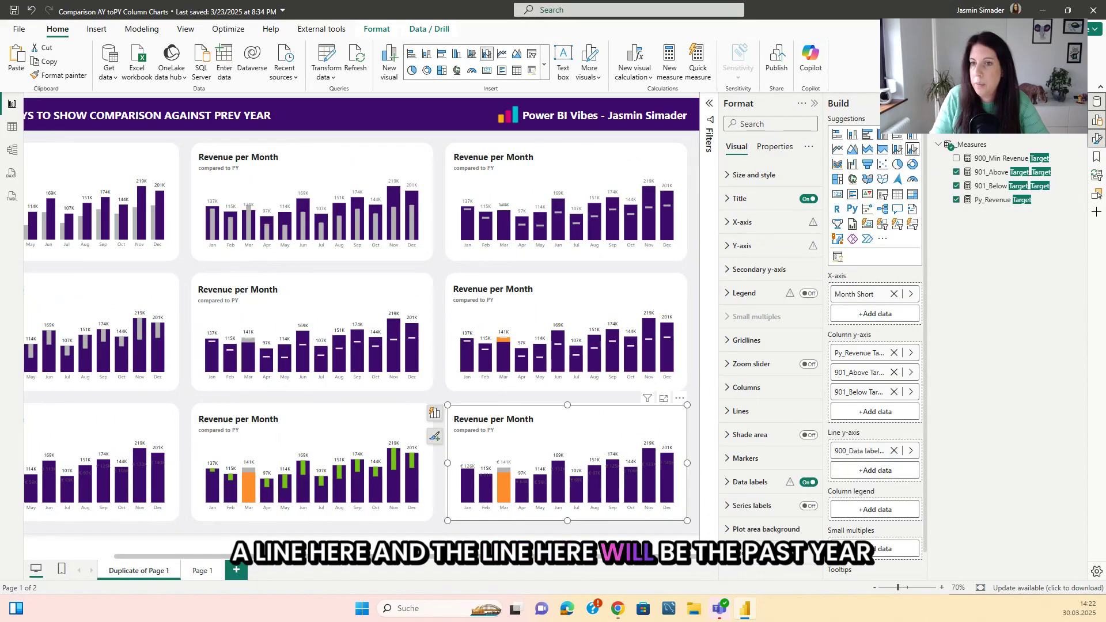
type("PY")
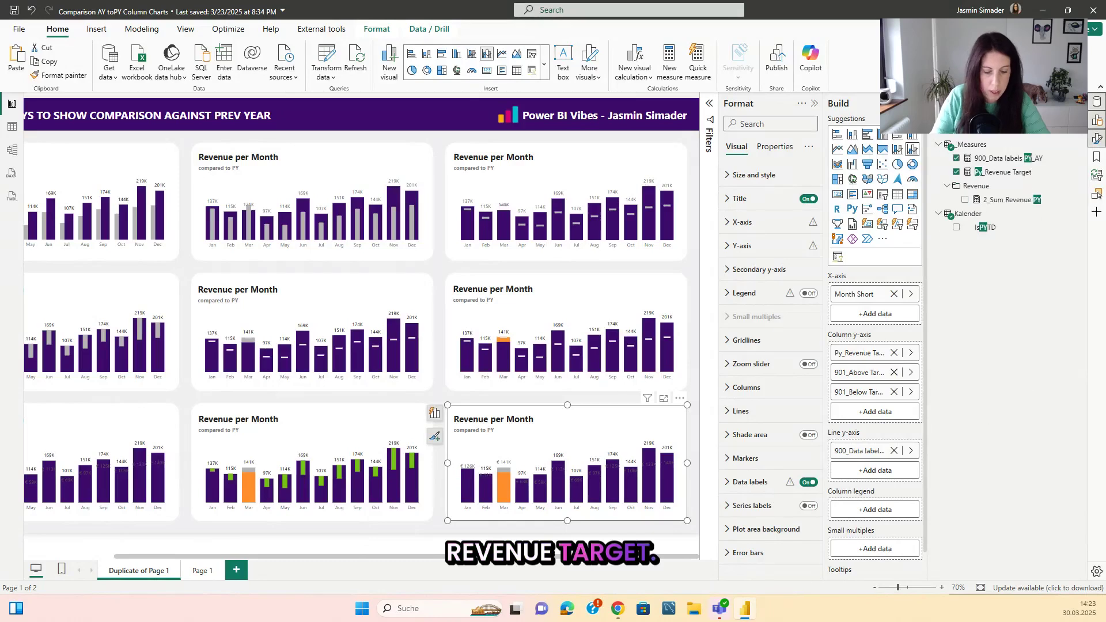
left_click_drag(1009, 171, 875, 470)
Turn off the ninth chart's data labels for the line series Py_Revenue Target
left_click(750, 482)
scroll(771, 395, "down", 3)
left_click(807, 367)
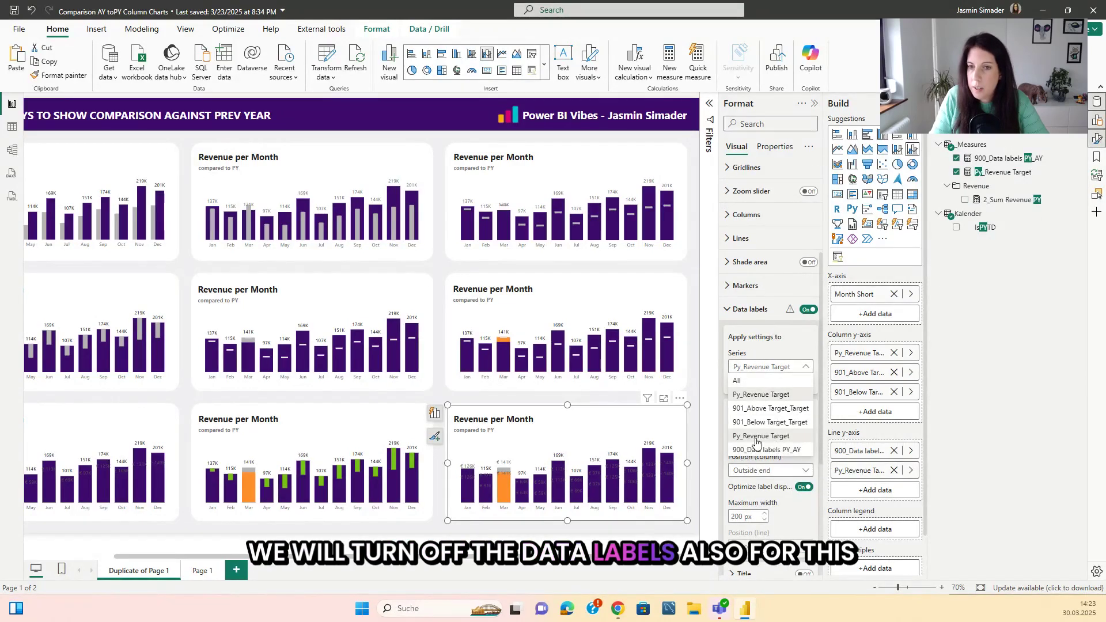
left_click(761, 436)
left_click(802, 384)
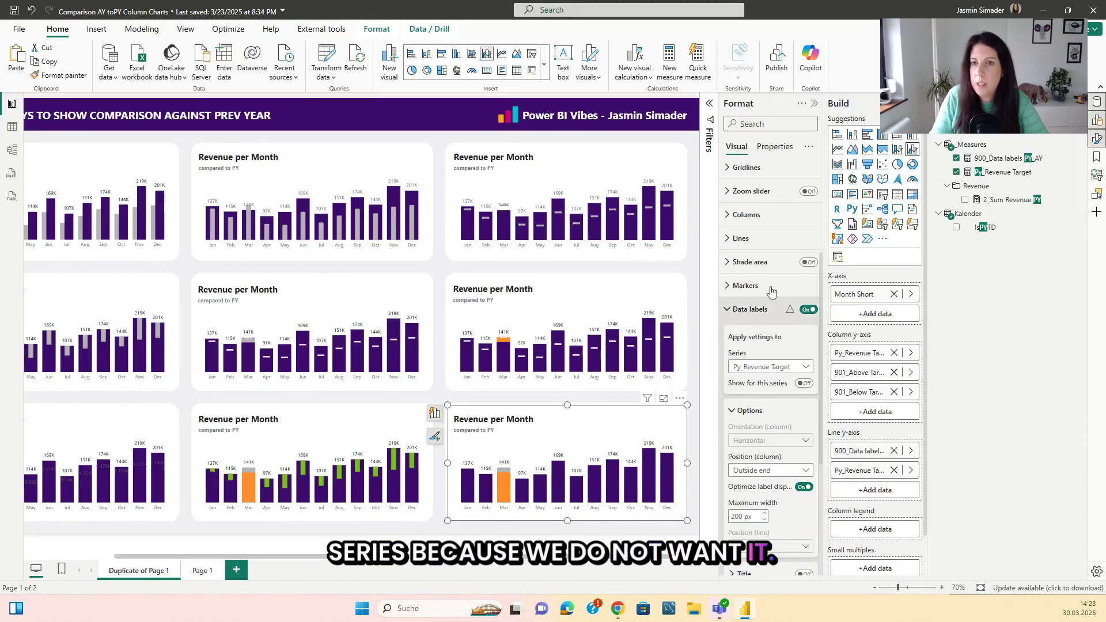
Give the ninth chart's Py_Revenue Target line a dashed style with the Miter join type
left_click(741, 239)
left_click(763, 296)
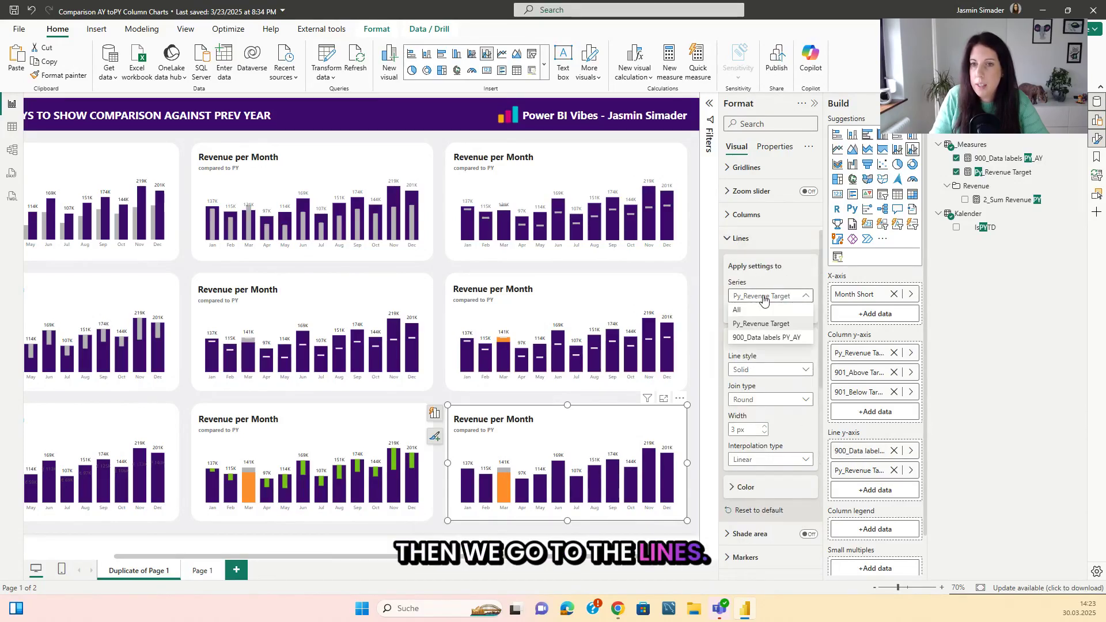
left_click(762, 316)
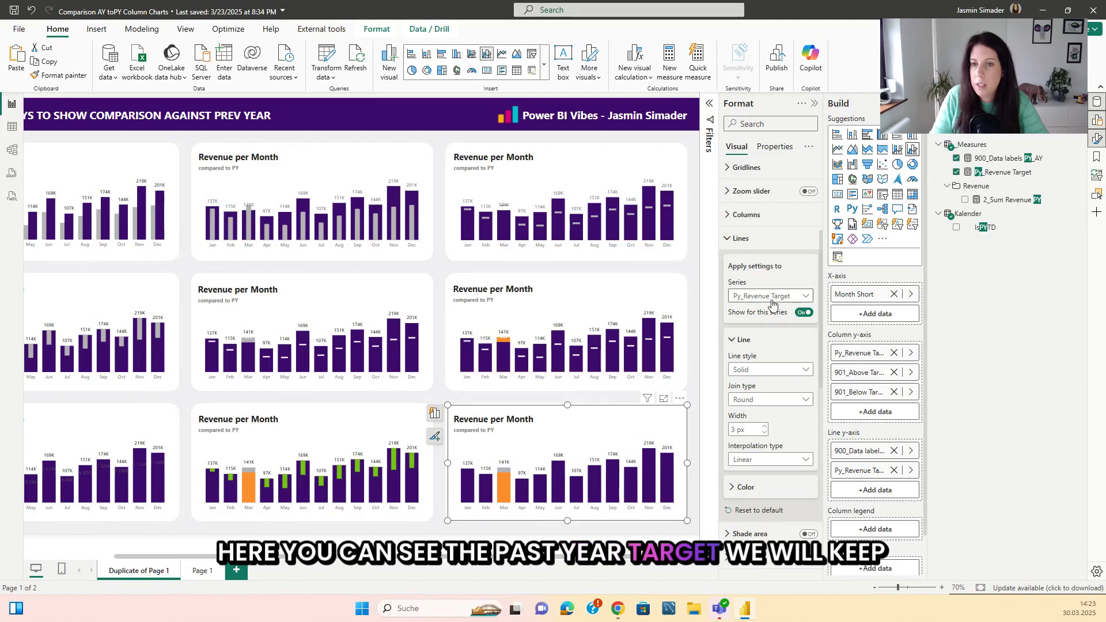
left_click(767, 370)
left_click(756, 399)
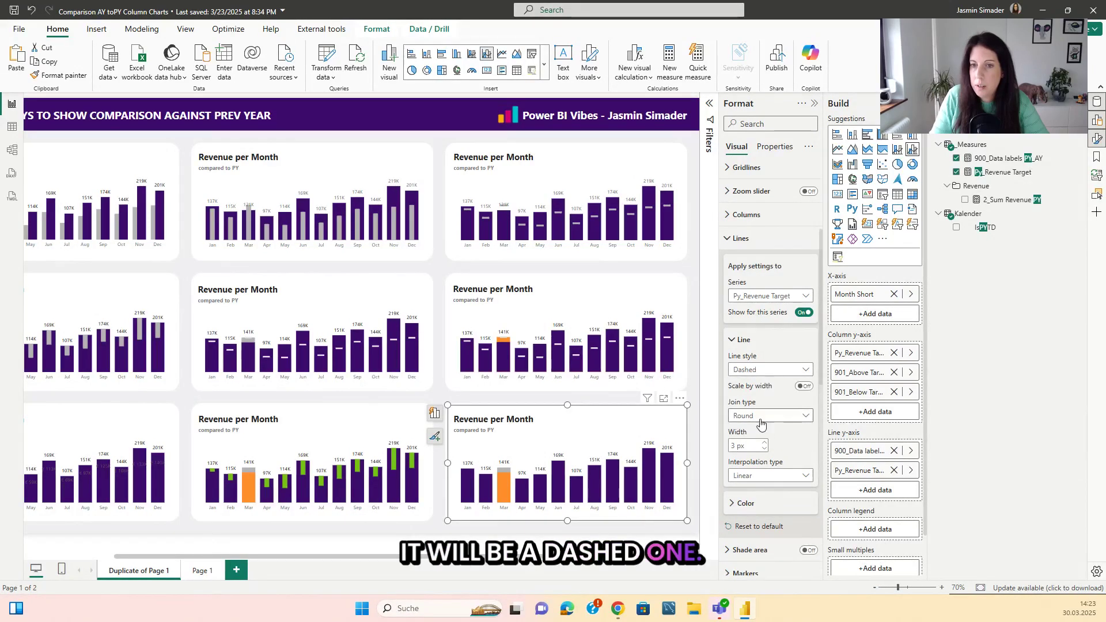
left_click(766, 415)
left_click(755, 457)
scroll(766, 455, "down", 2)
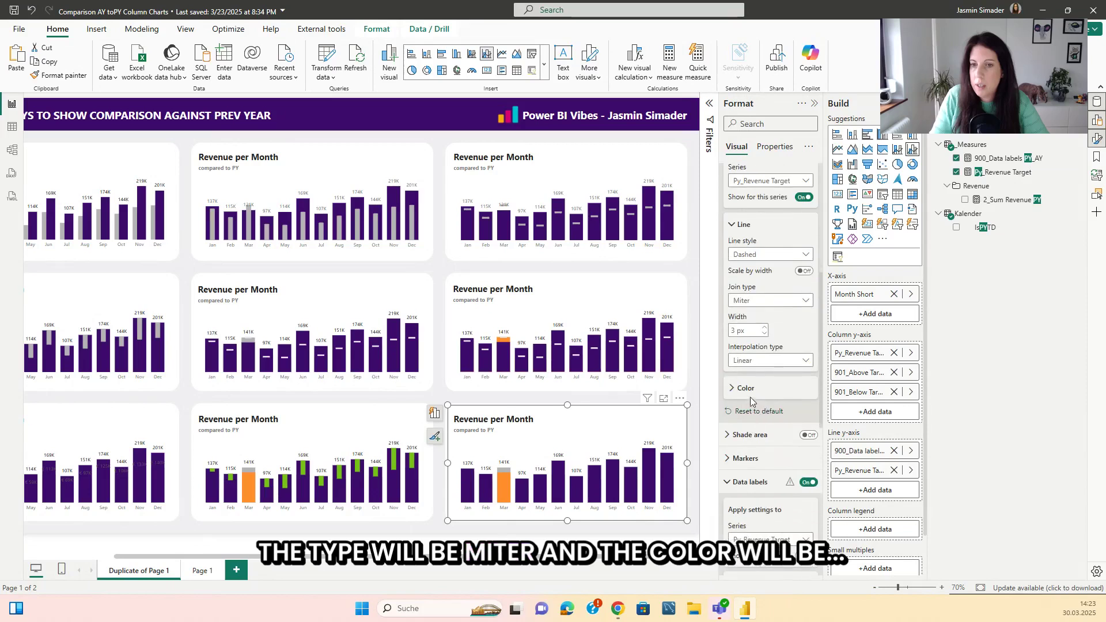
Set the Py_Revenue Target line to Step interpolation, 2 px width, 0% transparency and a light grey color
left_click(746, 388)
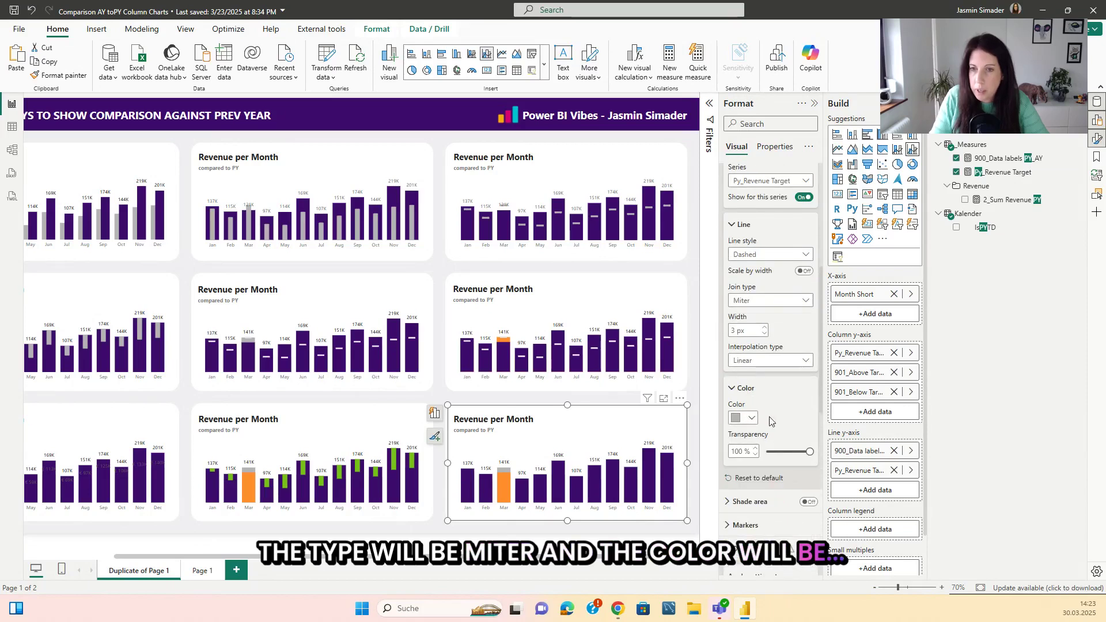
left_click(771, 360)
left_click(754, 399)
left_click(764, 333)
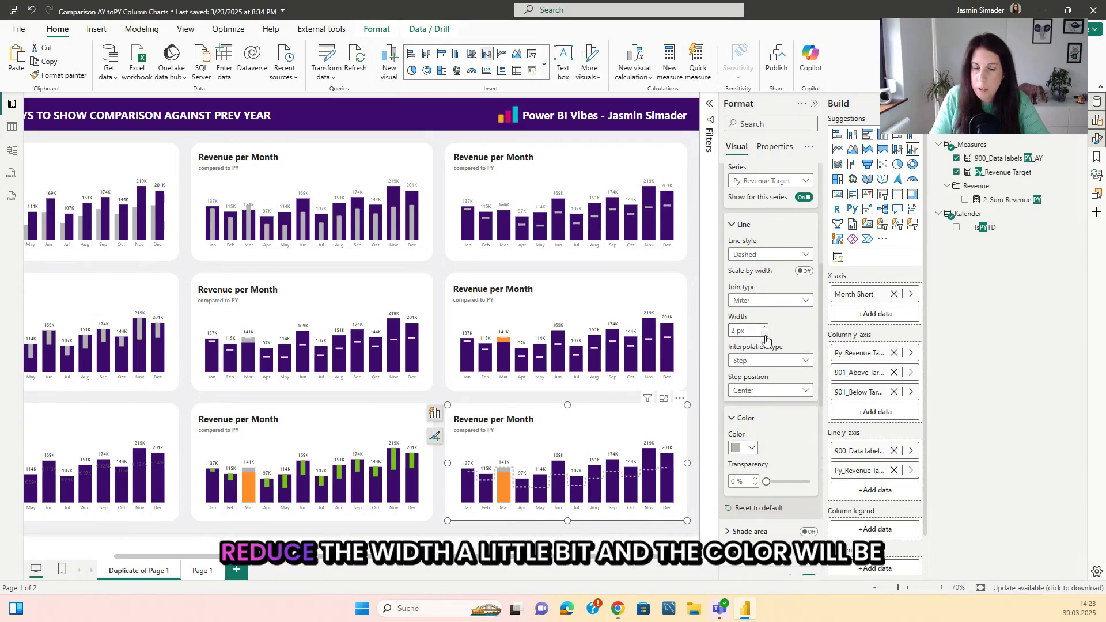
left_click(750, 450)
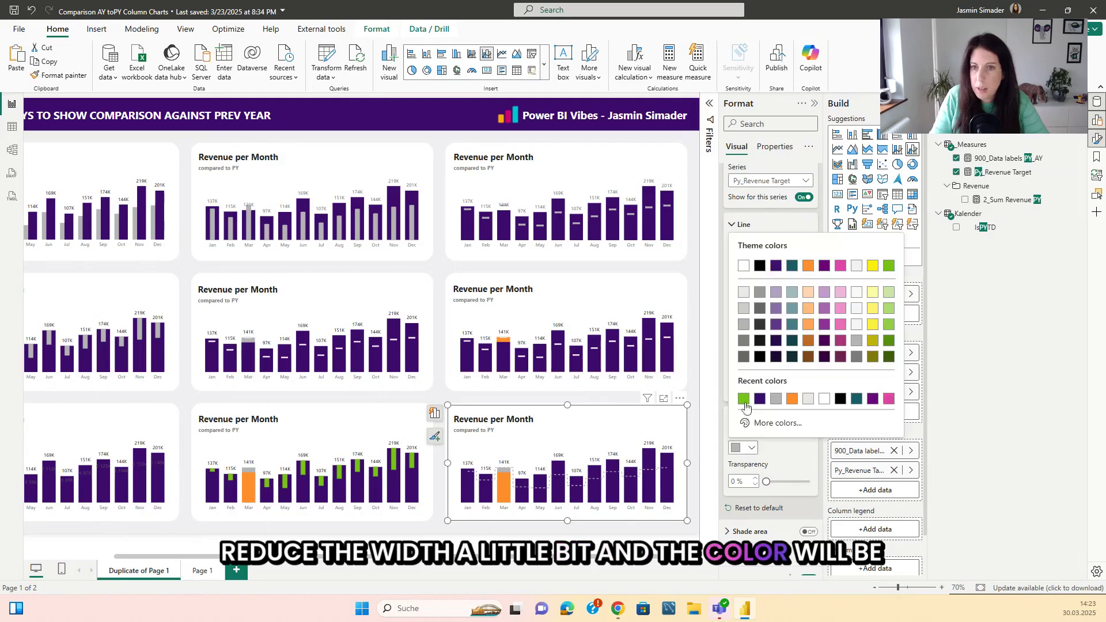
left_click(745, 308)
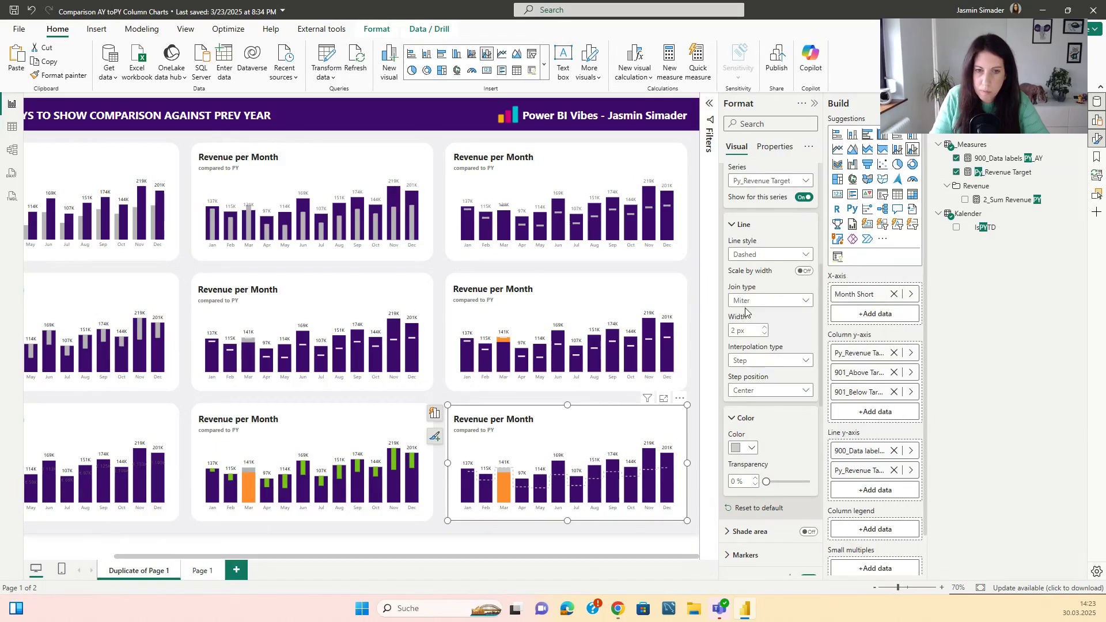
left_click(700, 411)
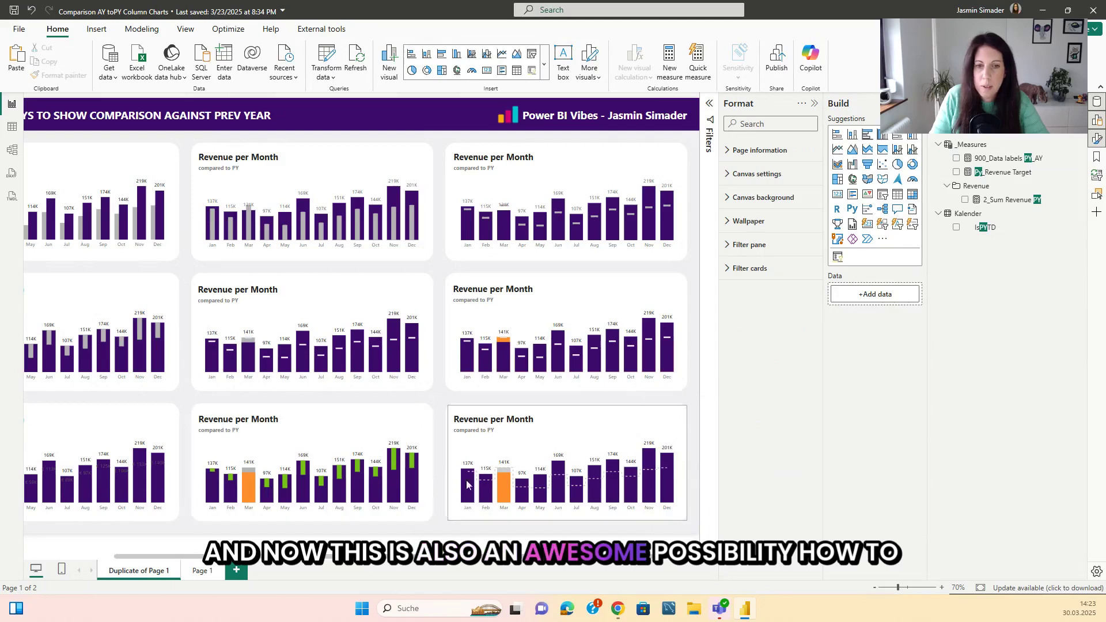
Enlarge the report page to 90% and examine the dashed previous-year line in the ninth chart
scroll(645, 508, "up", 2)
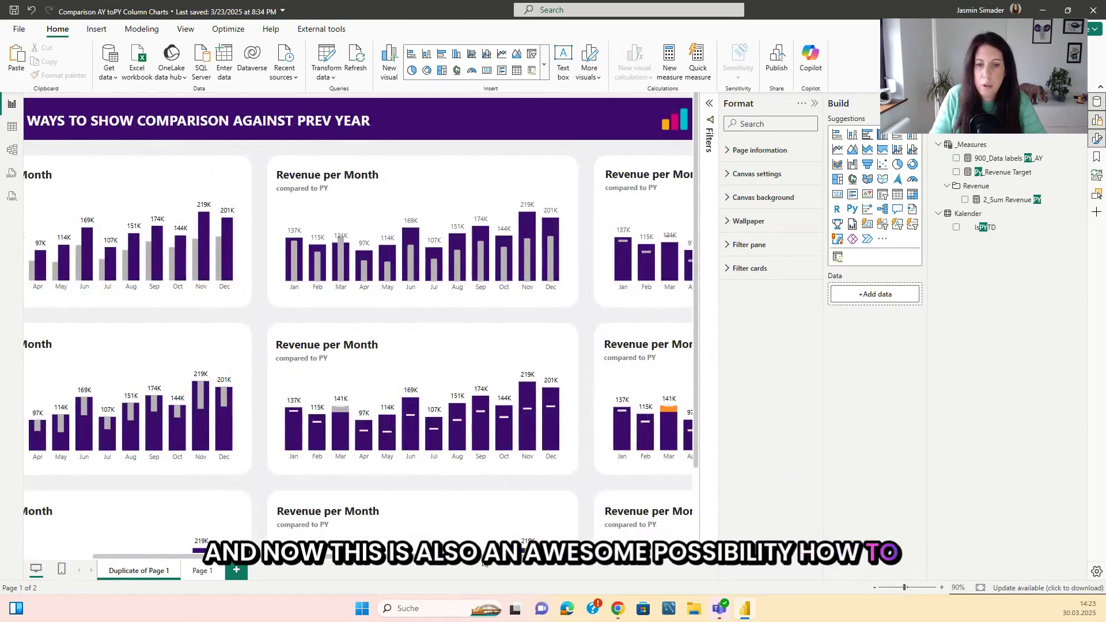
left_click_drag(483, 562, 728, 555)
scroll(625, 412, "down", 5)
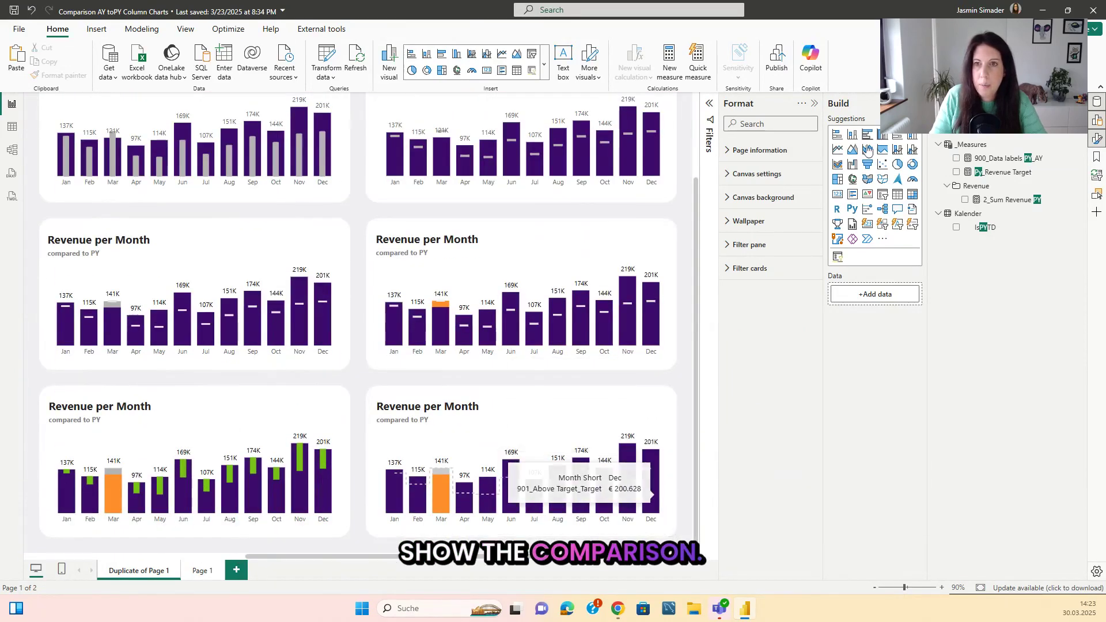